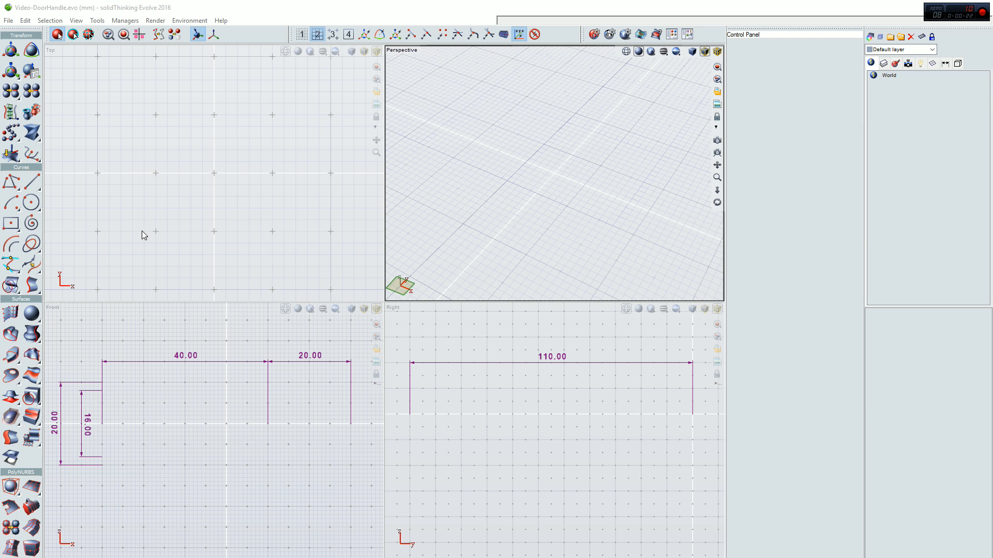
Draw an open stepped polyline in the Front view from (-30,0,0) through (-30,0,8), (10,0,8), (10,0,10), (30,0,10), (30,0,8), (31,0,8), (31,0,5) to (35,0,5).
click(11, 187)
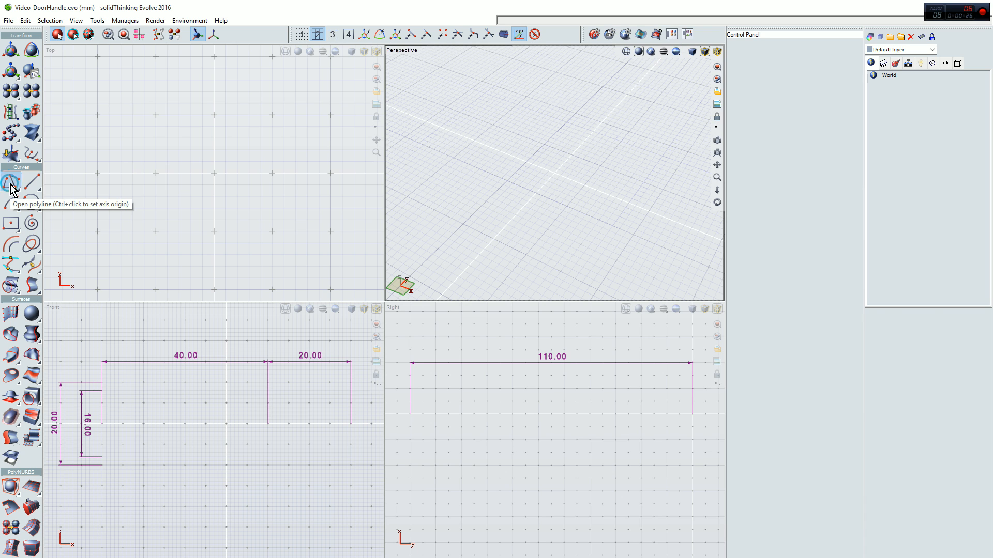
click(103, 424)
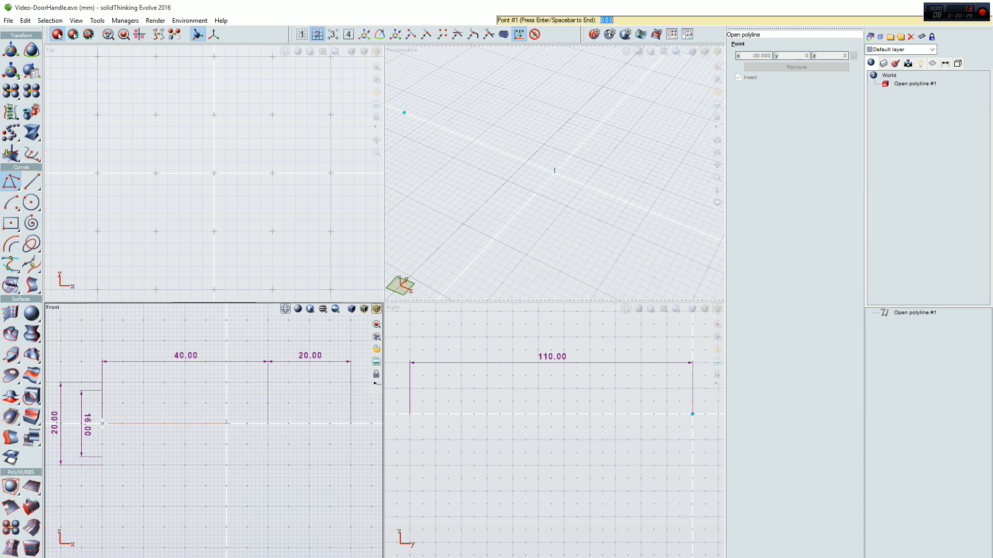
click(102, 391)
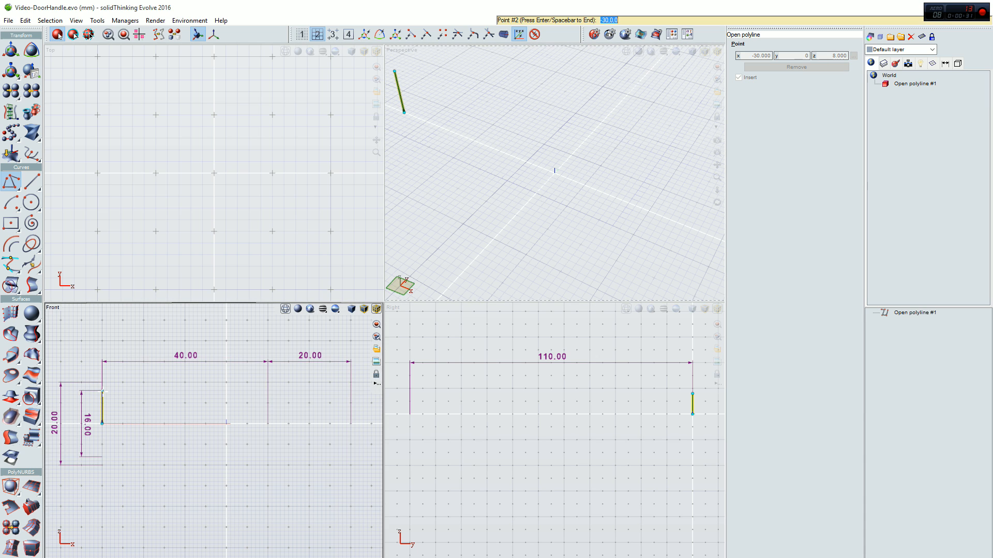
click(267, 391)
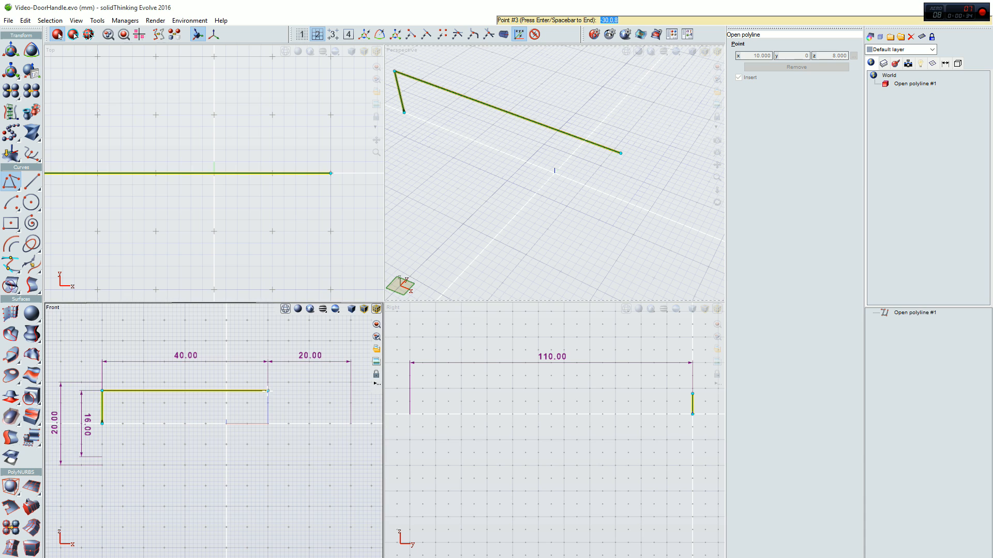
click(268, 383)
click(350, 382)
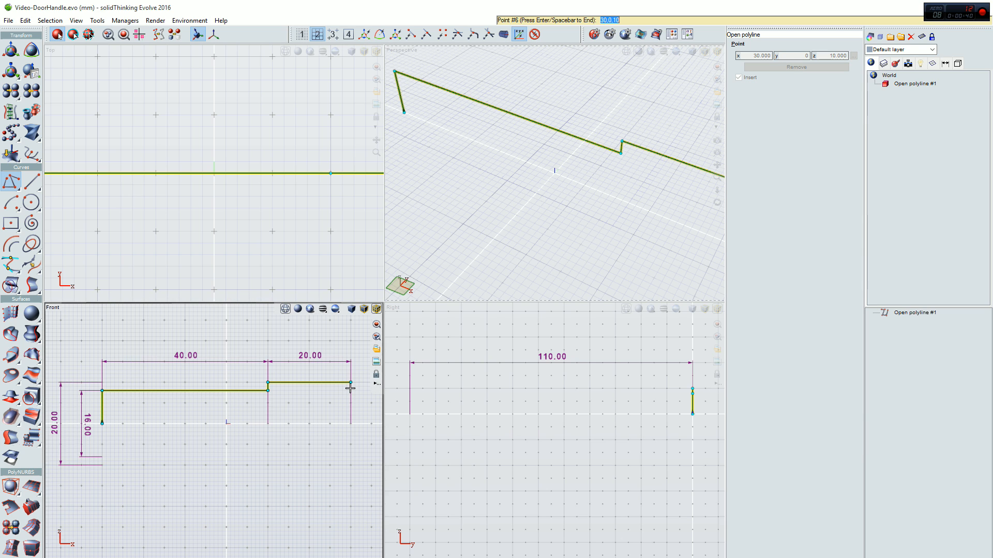
click(350, 391)
click(355, 391)
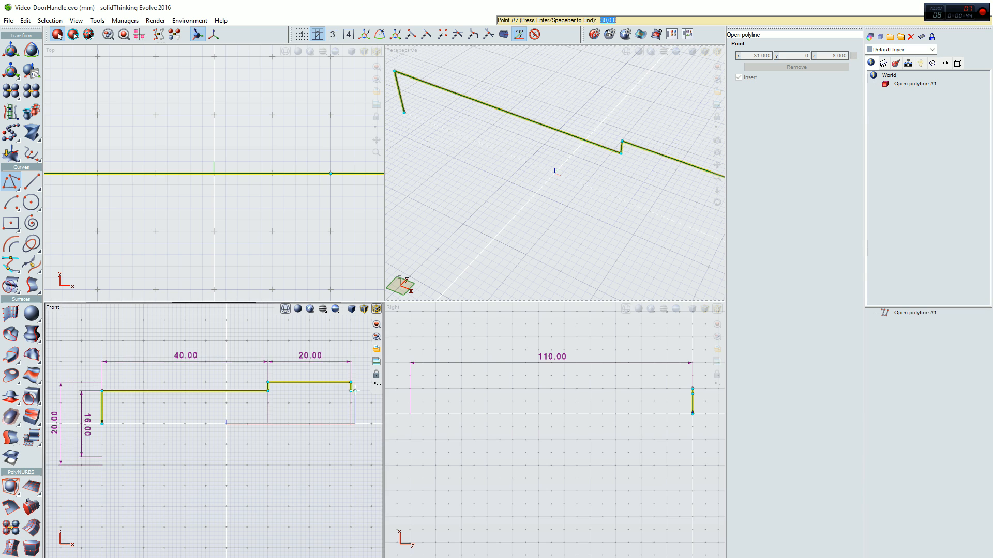
click(355, 403)
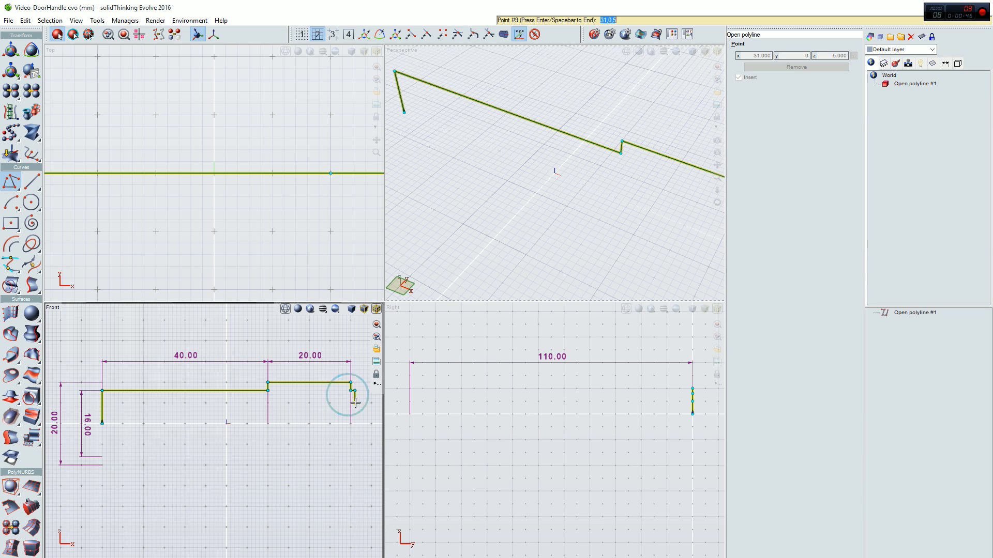
click(370, 404)
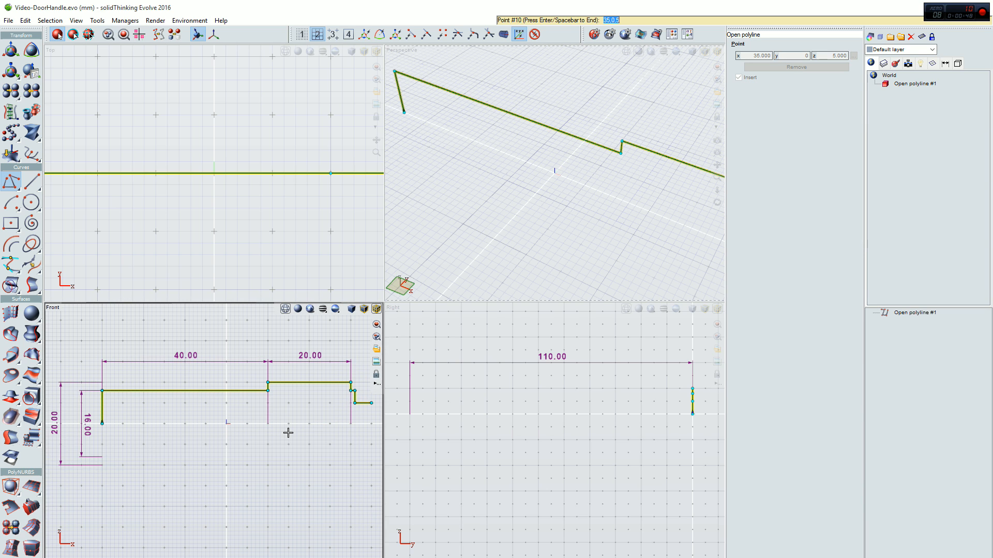
key(Return)
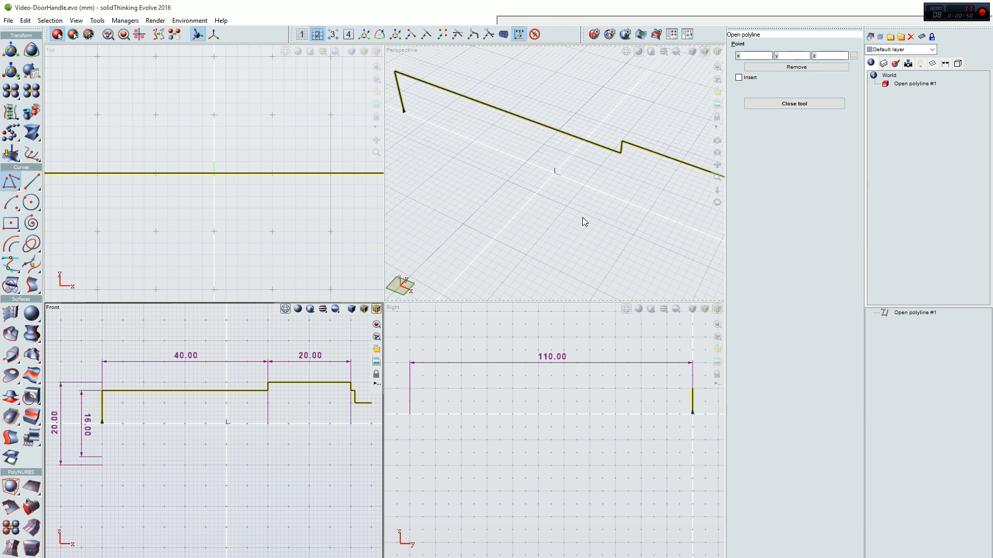
Revolve the stepped polyline 360 degrees about the X axis, starting the axis at (-30,0,0).
scroll(582, 218, down, 5)
middle_drag(581, 249, 582, 217)
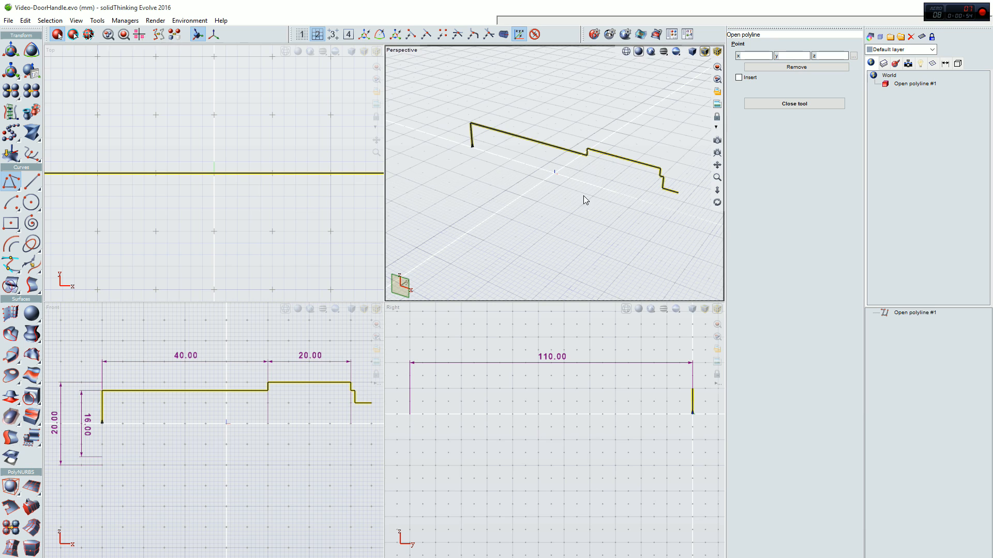
click(31, 335)
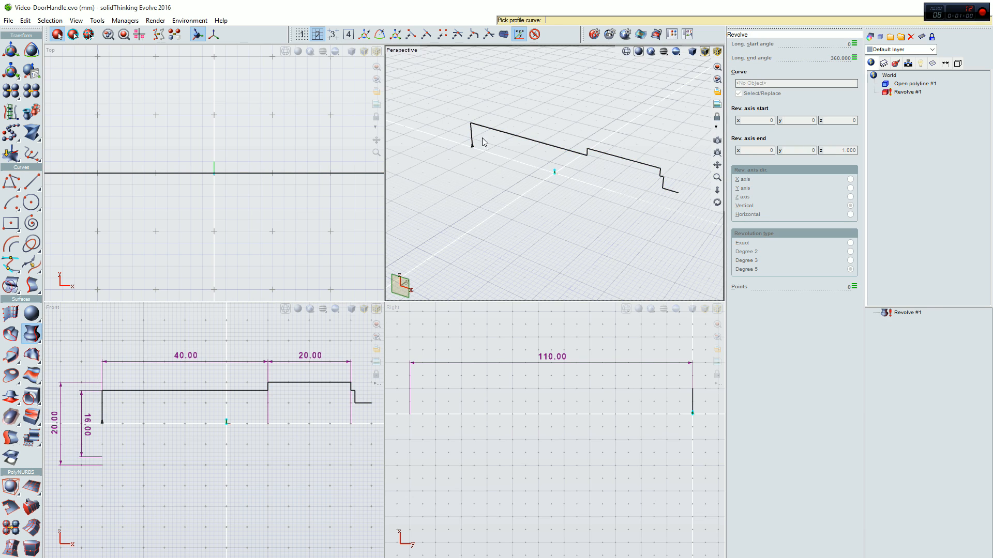
click(521, 137)
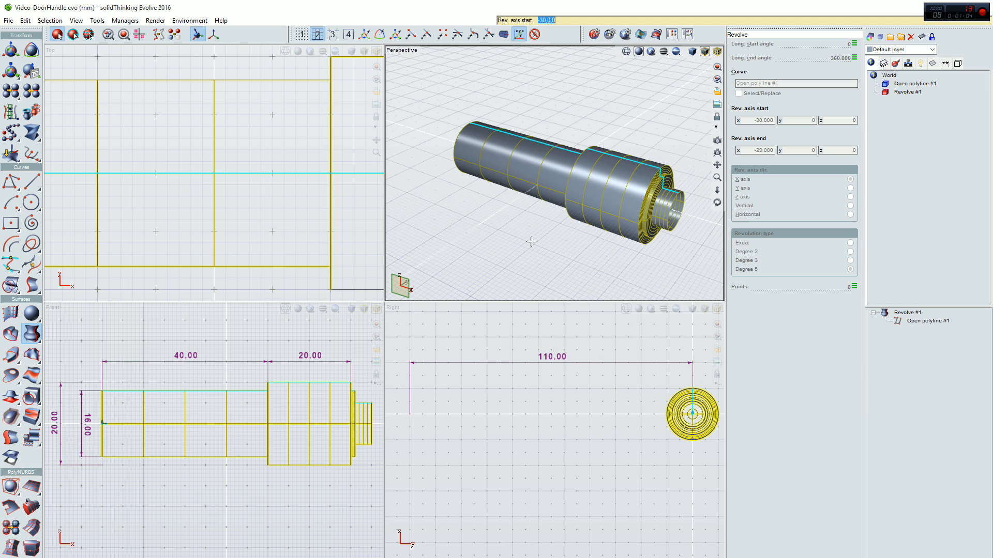
right_click(603, 263)
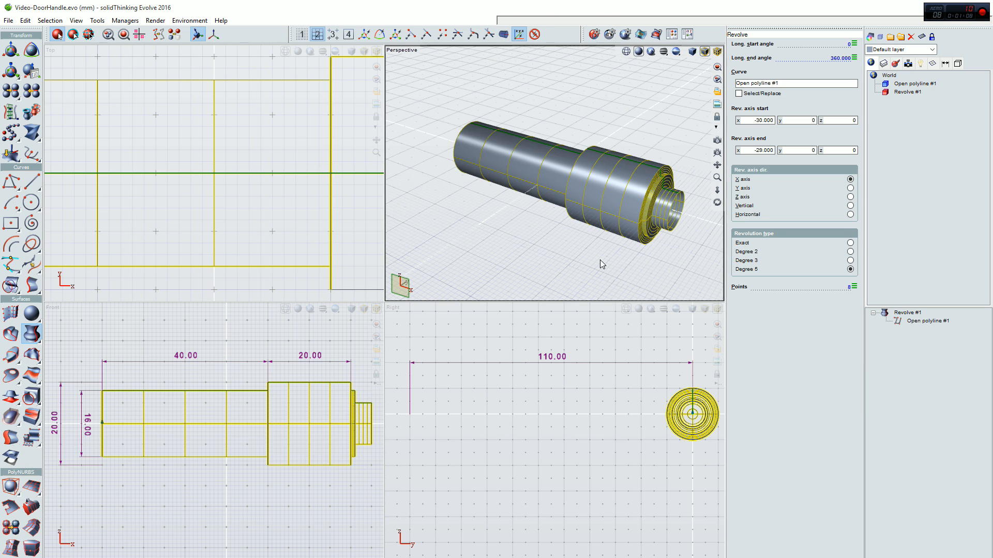
drag(717, 202, 682, 192)
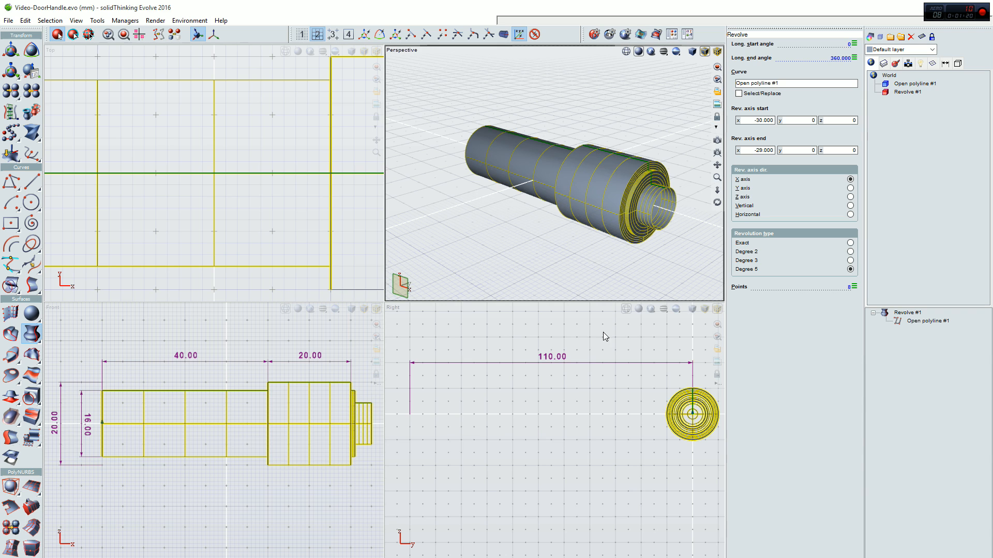
Create a sphere of 10 mm radius centred at the origin.
click(32, 314)
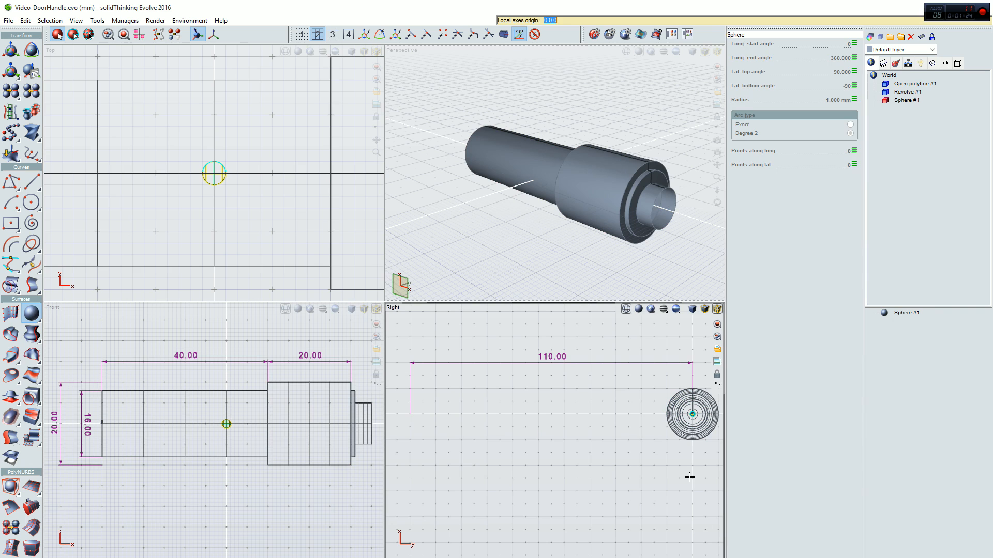
key(Return)
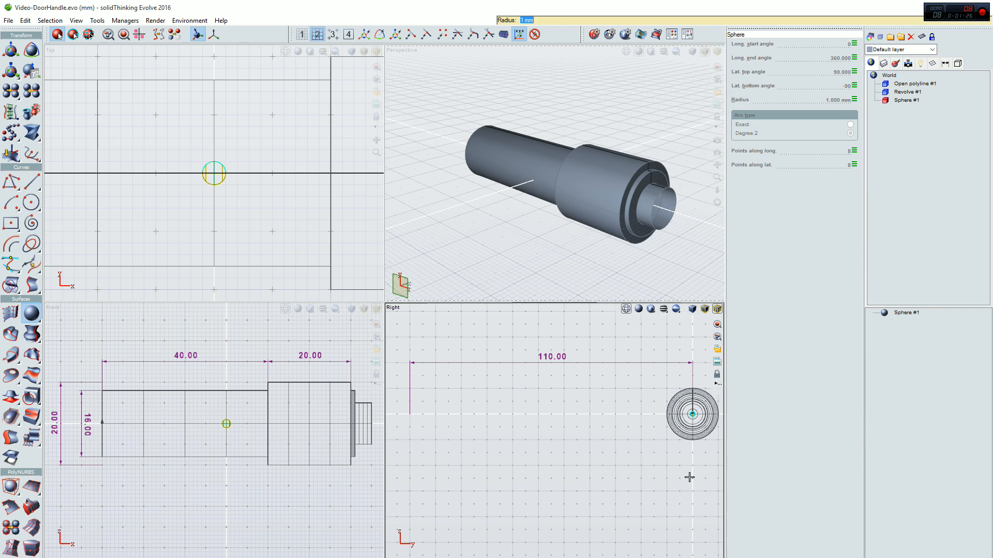
text(10)
key(Return)
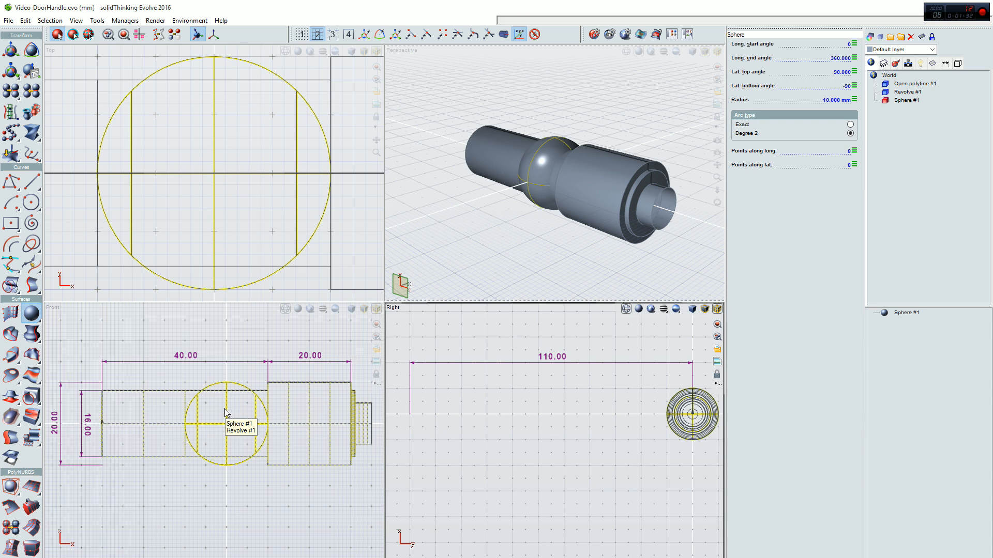
Translate the sphere 25 mm along the shaft toward its narrow end and set its latitude bottom angle to 49.
key(t)
drag(263, 428, 366, 436)
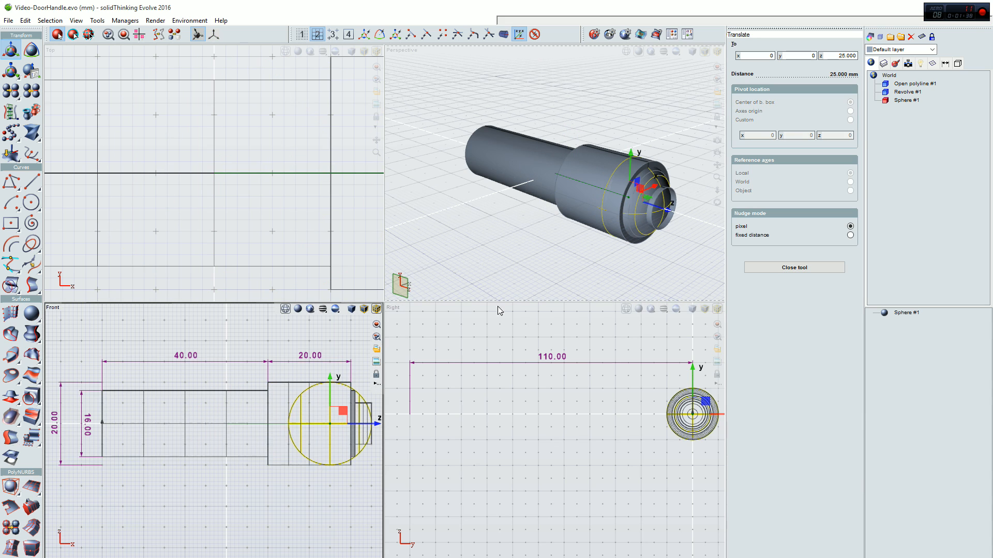
key(space)
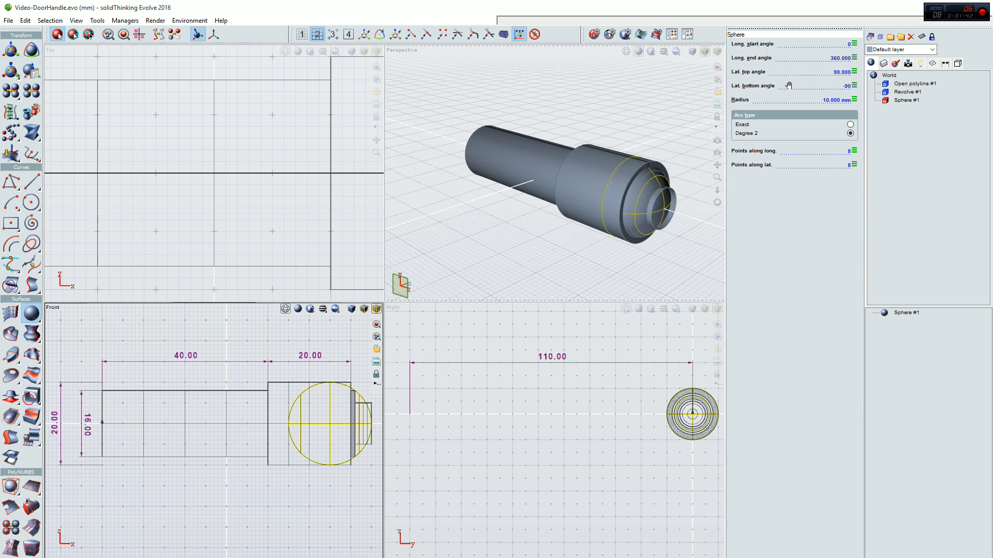
drag(788, 86, 858, 86)
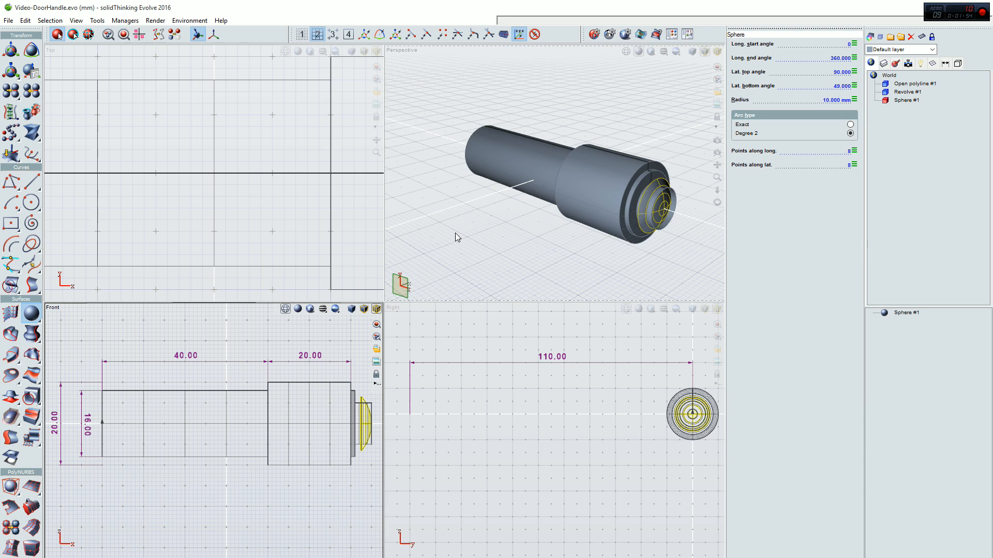
Combine the revolved body and the sphere cap into a single closed solid with MakeManifold.
click(10, 418)
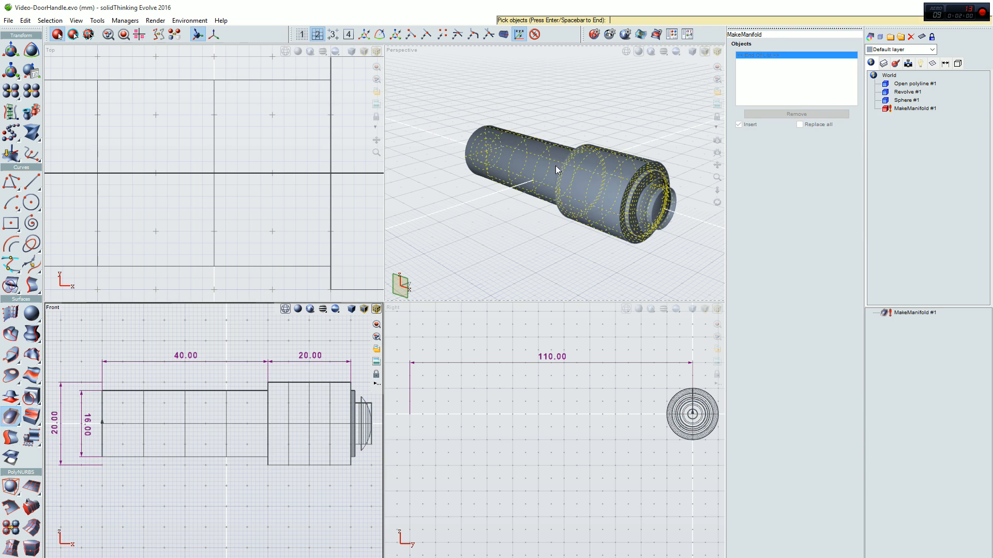
click(589, 185)
click(664, 210)
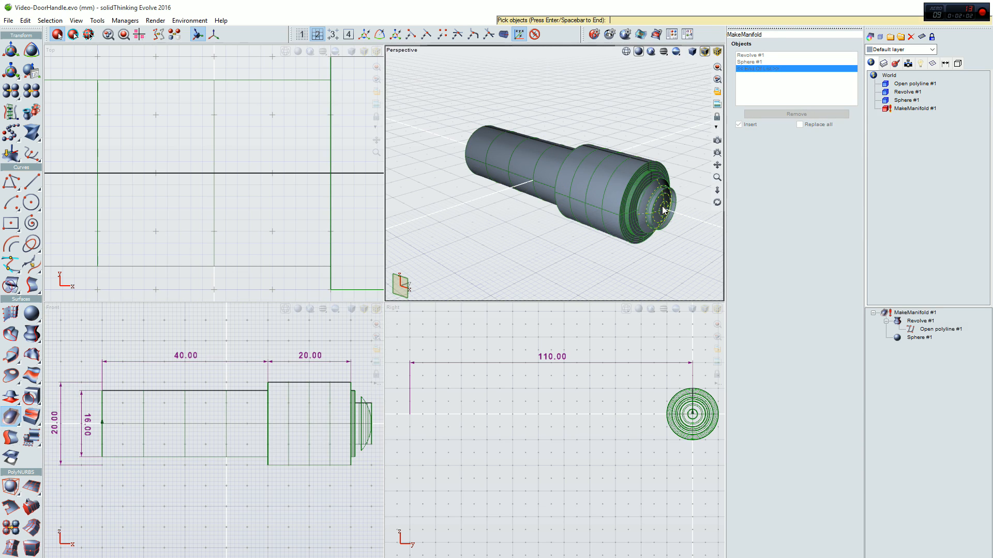
key(Return)
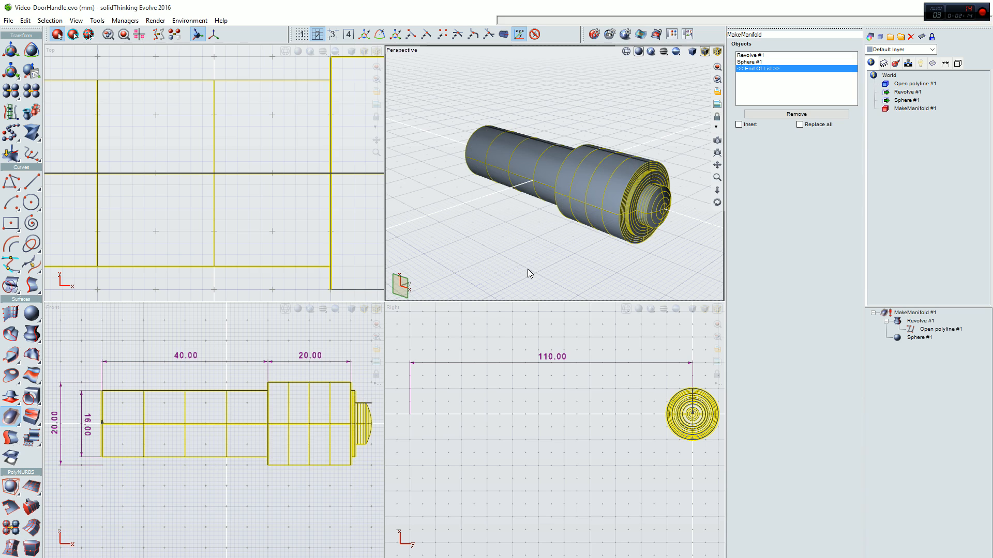
mouse_move(516, 234)
middle_down()
mouse_move(615, 219)
mouse_move(527, 237)
mouse_move(499, 225)
mouse_move(518, 239)
middle_up()
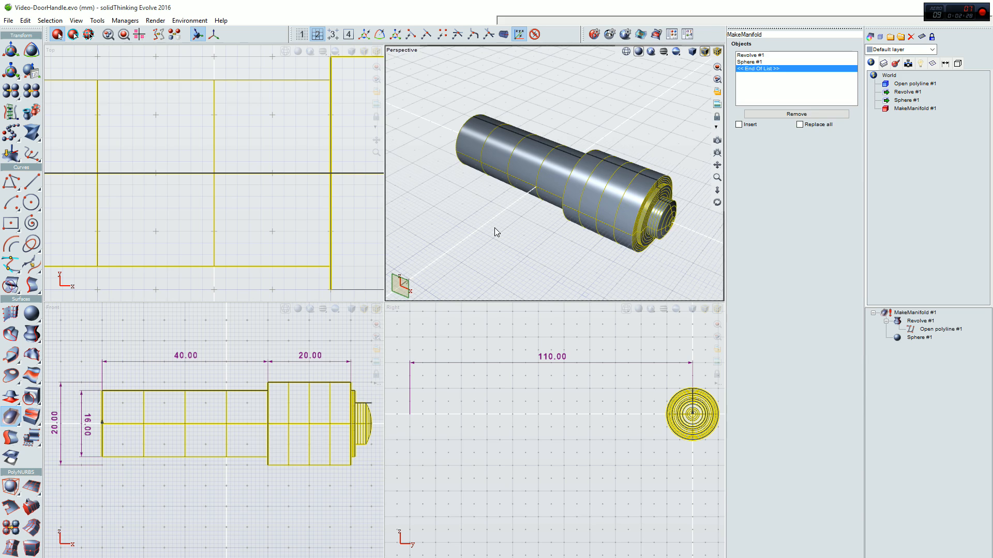
Create a PolyCube from the origin, 11 mm long, 8 mm wide and 11 mm high.
scroll(23, 341, down, 3)
scroll(23, 341, down, 1)
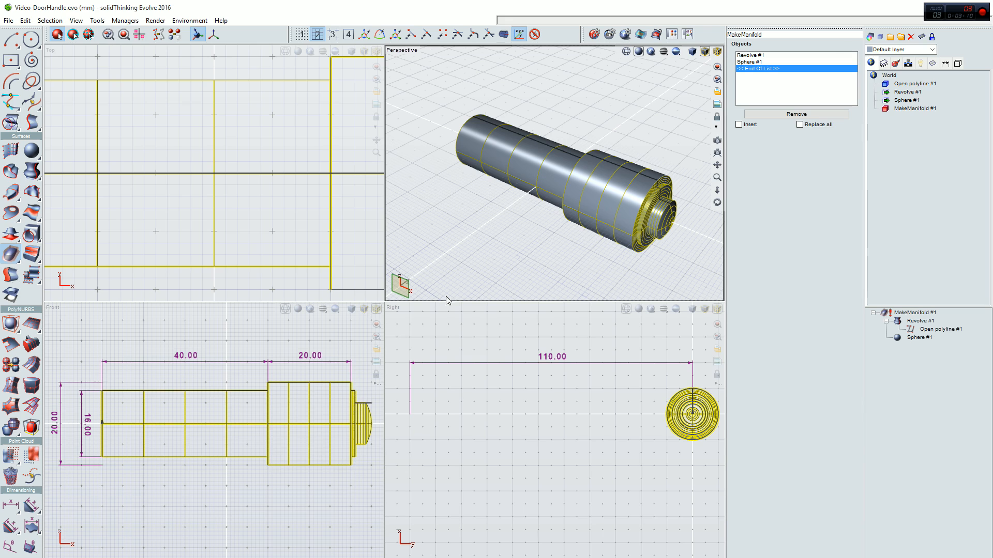
middle_drag(445, 295, 499, 231)
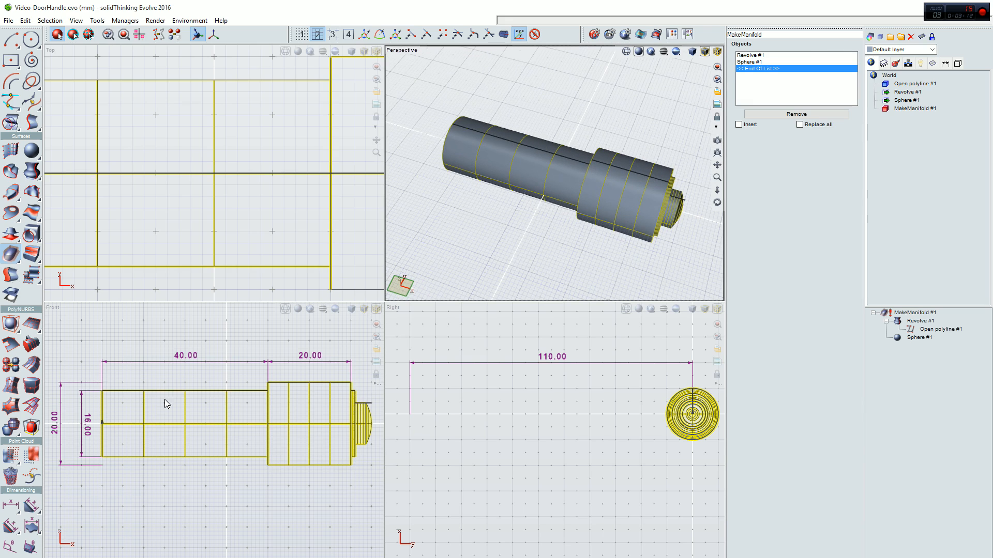
click(9, 324)
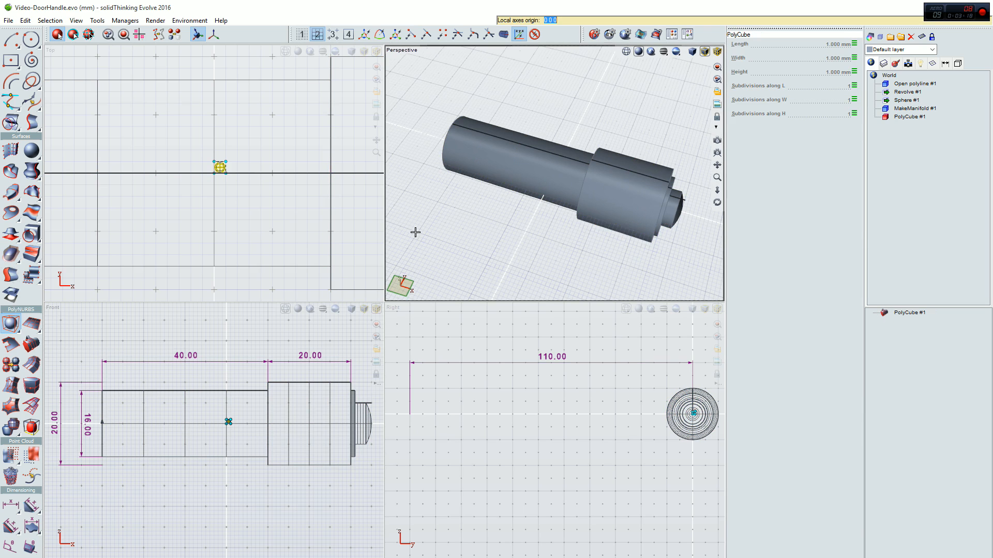
key(Return)
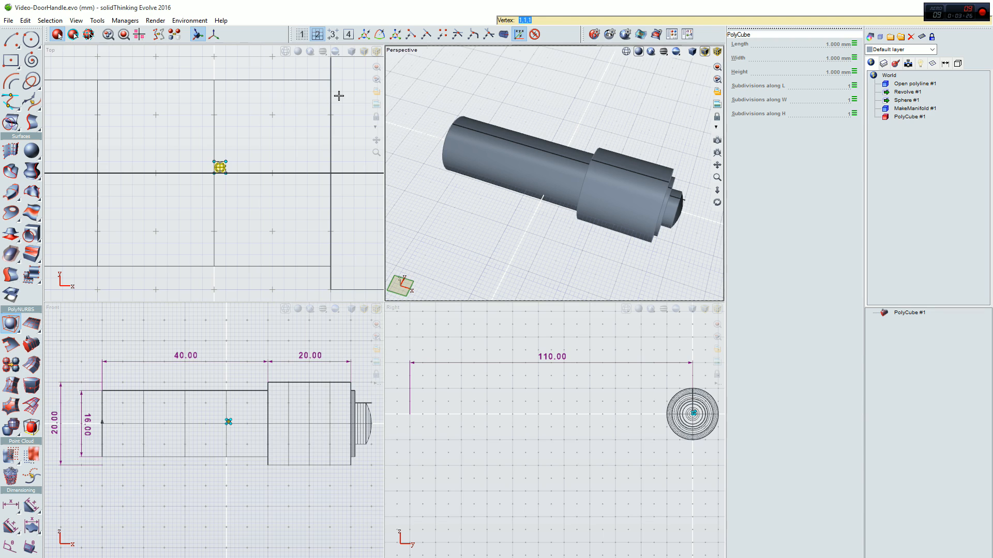
drag(338, 96, 346, 80)
click(342, 80)
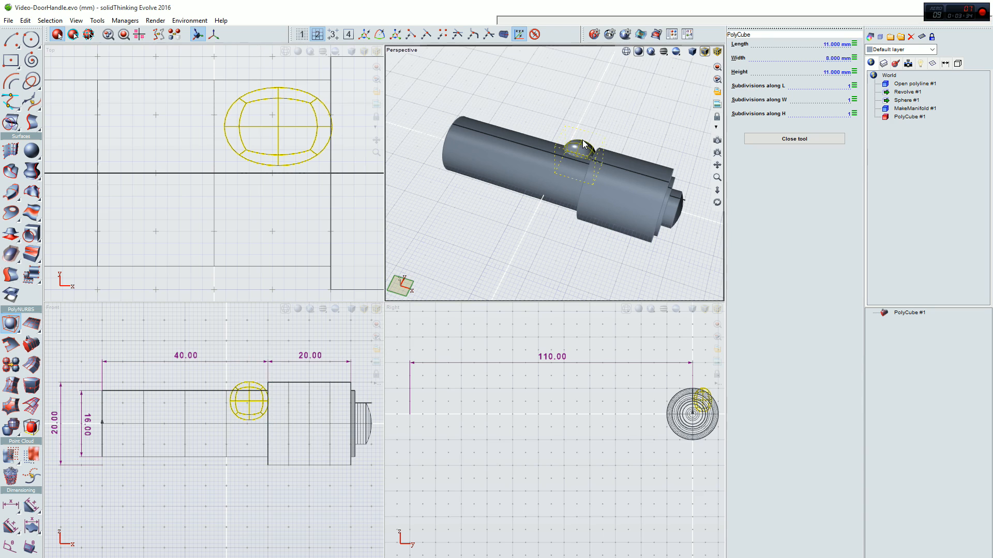
Translate the PolyCube by X 14.5, Y -33 and Z -5.5 so it sits in front of the shaft's thicker section, vertically centred on it.
key(t)
drag(592, 133, 547, 242)
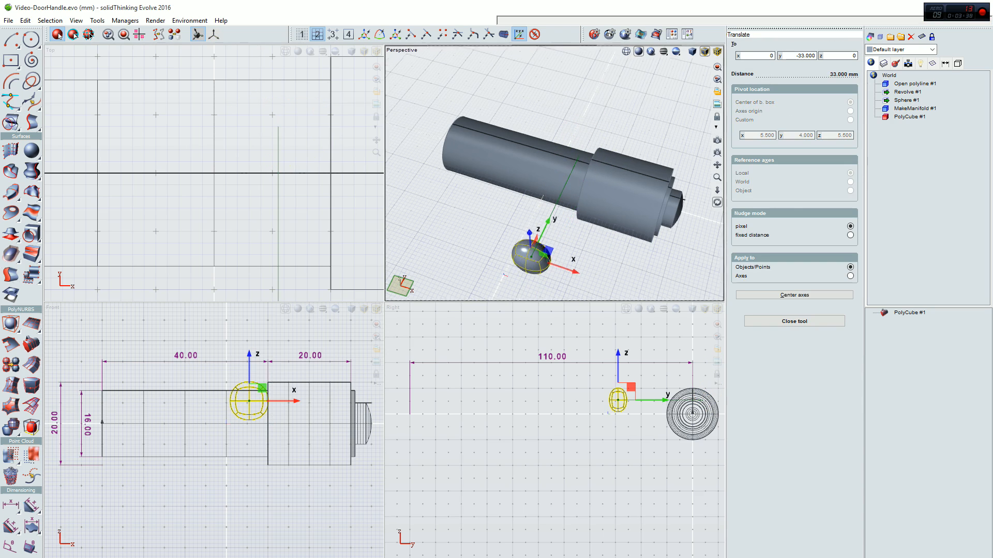
middle_drag(548, 242, 551, 196)
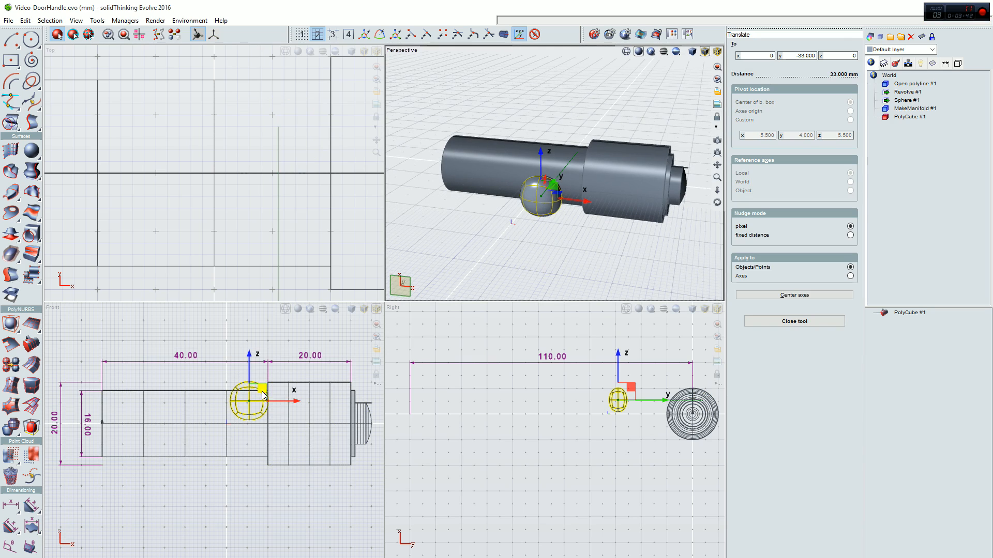
drag(285, 403, 346, 428)
drag(308, 365, 308, 388)
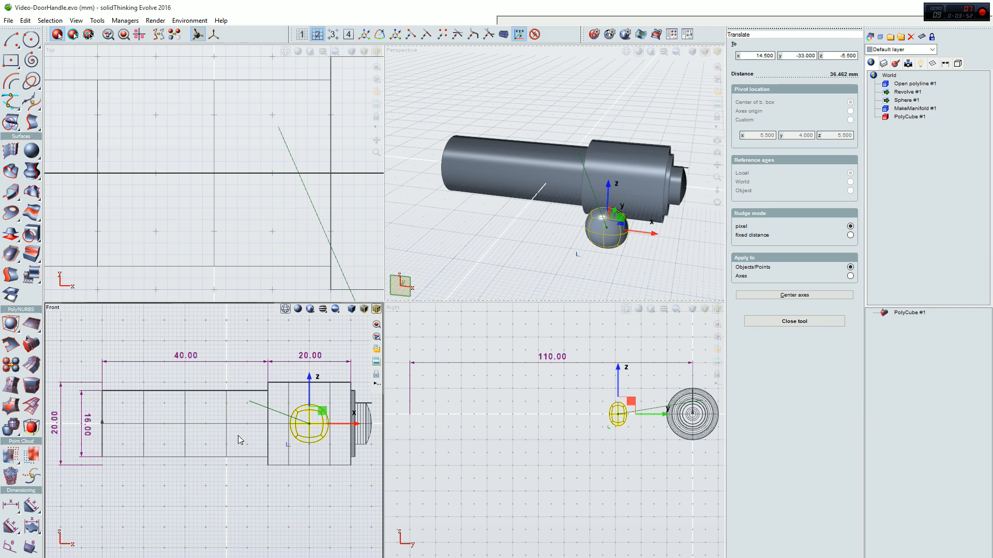
key(space)
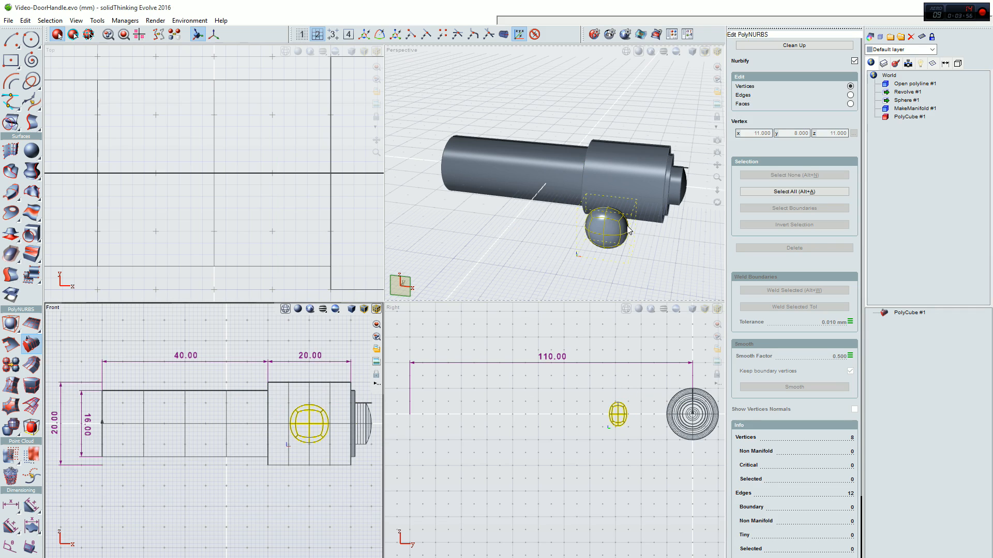
Edit the PolyCube by faces and move its face on the shaft's capped end side outward 2.5 mm.
click(605, 239)
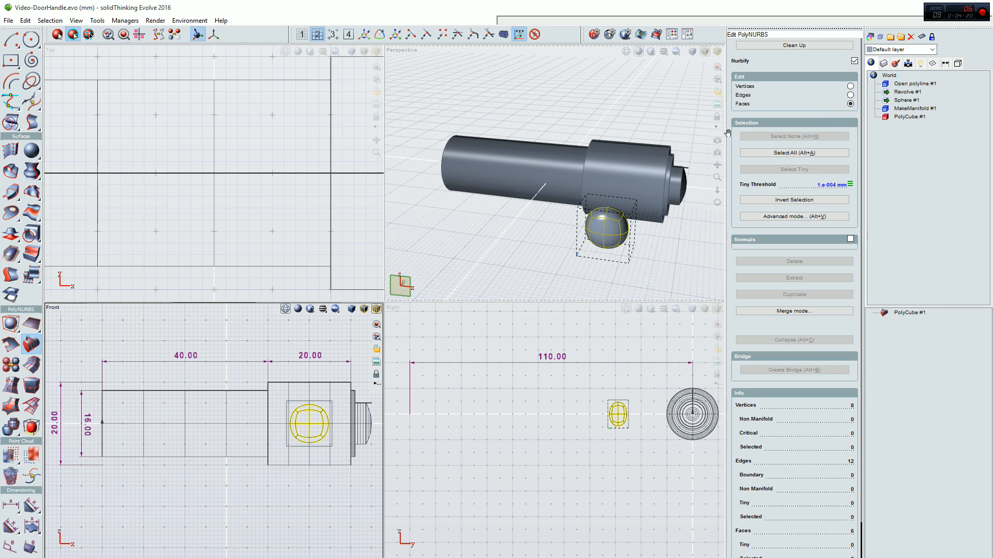
click(814, 88)
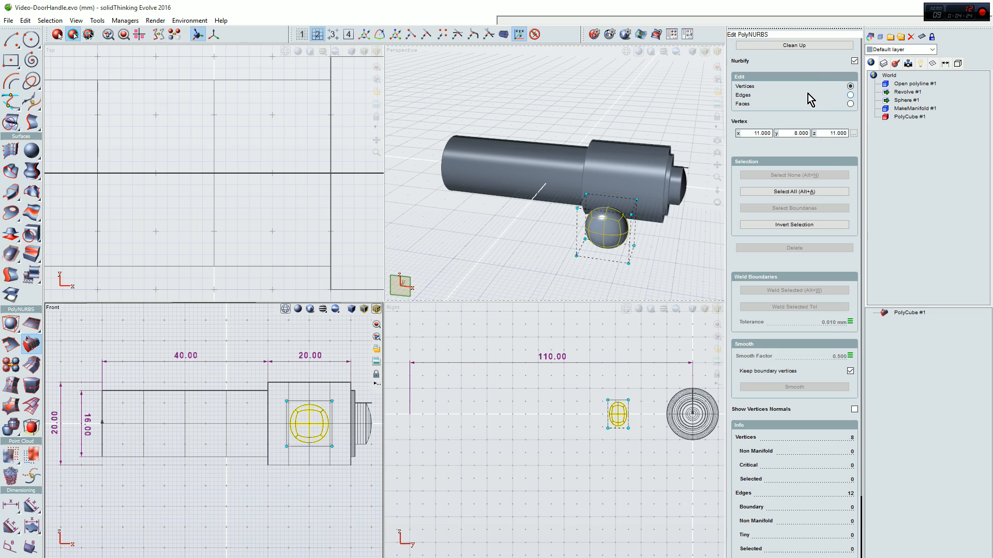
click(808, 95)
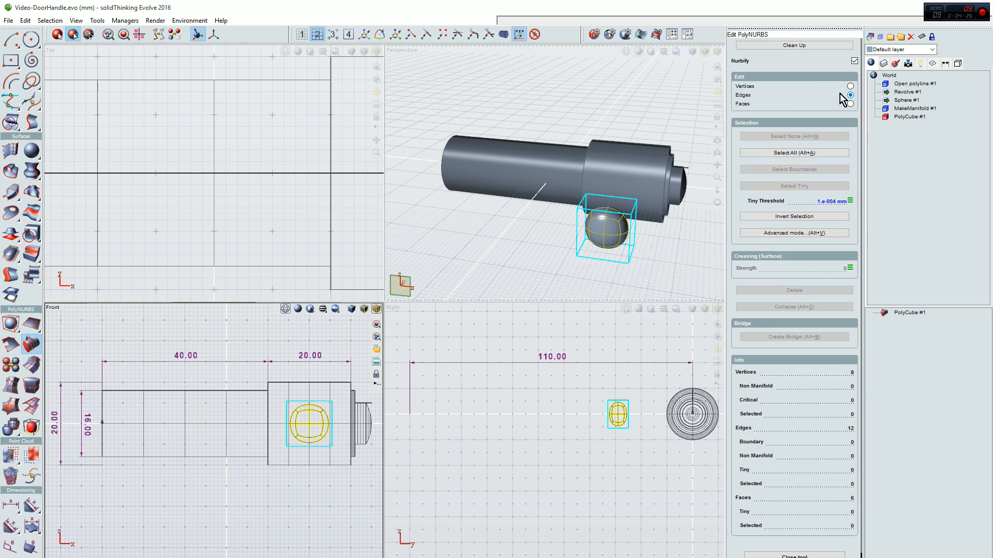
click(799, 104)
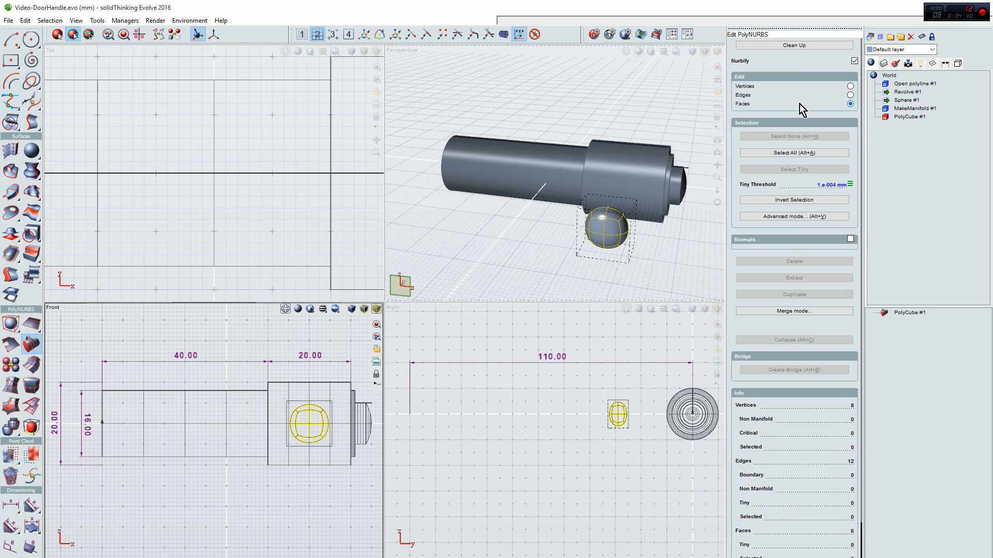
click(625, 239)
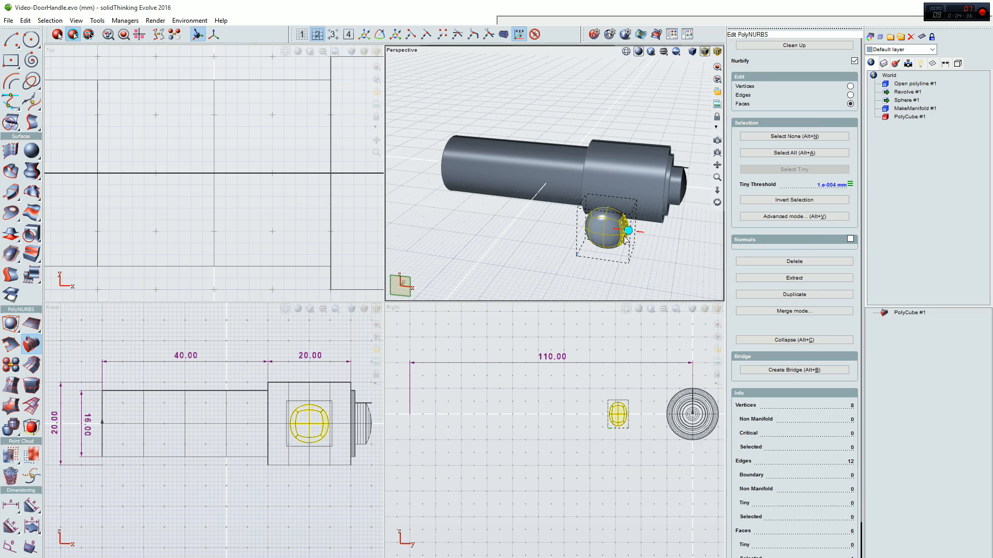
key(t)
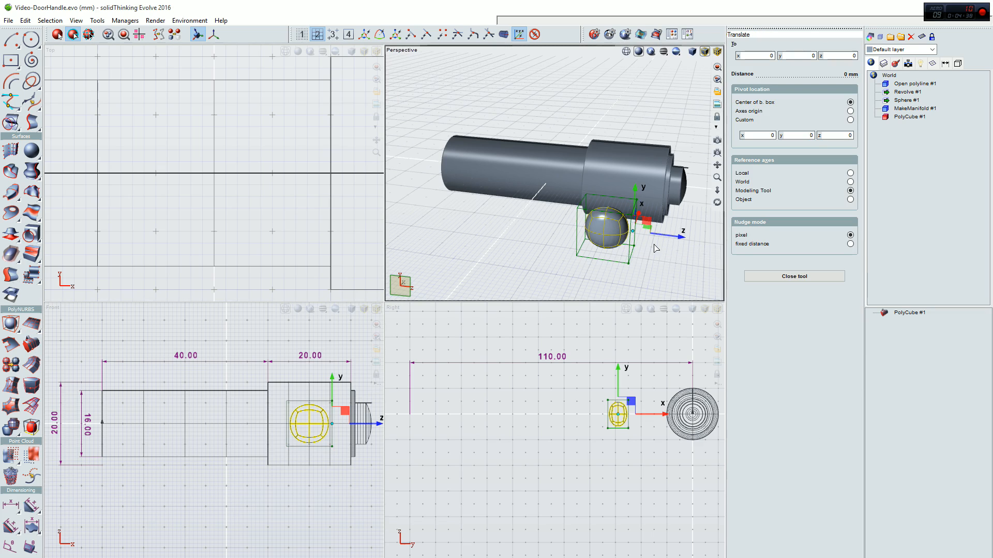
drag(363, 423, 374, 426)
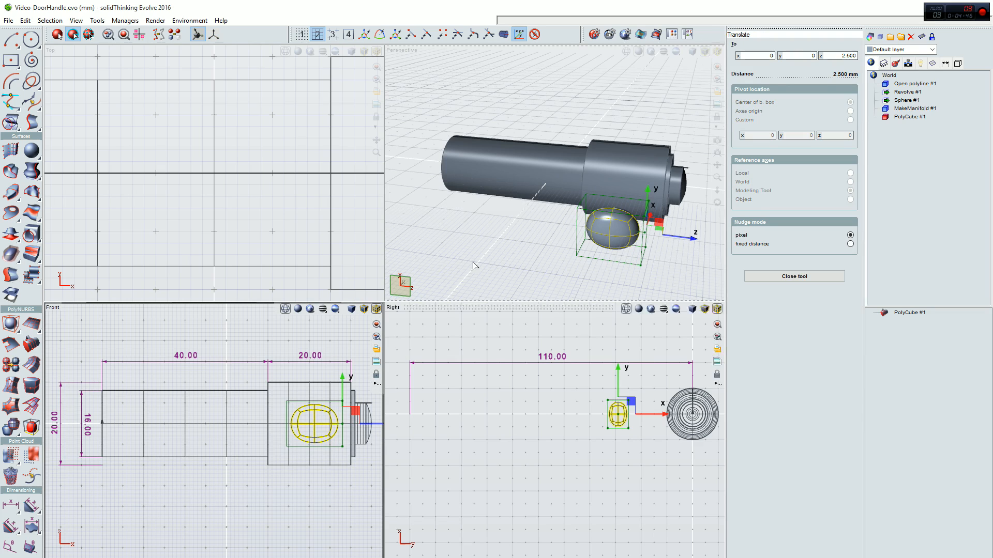
Move the PolyCube's opposite side face outward 2.5 mm toward the shaft's long narrow section.
click(589, 223)
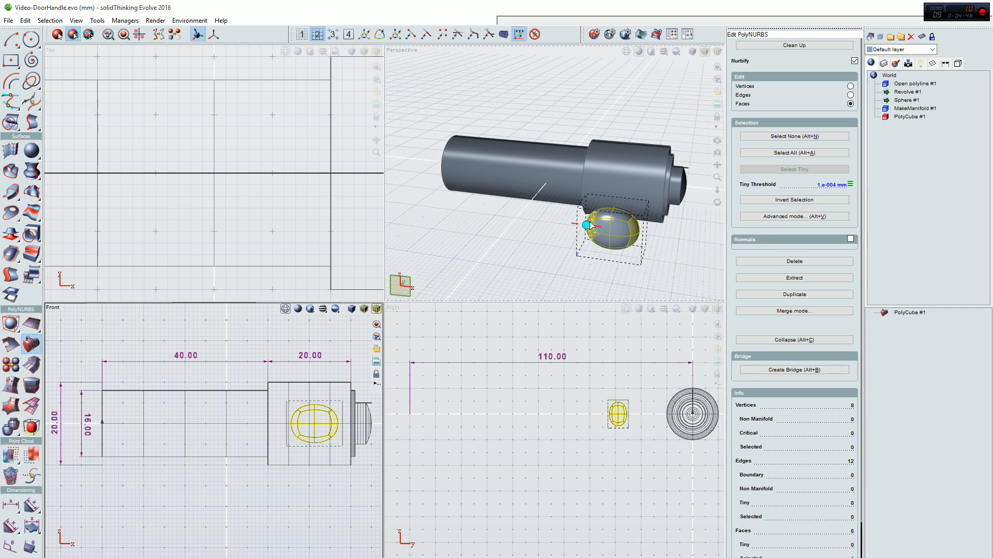
click(589, 227)
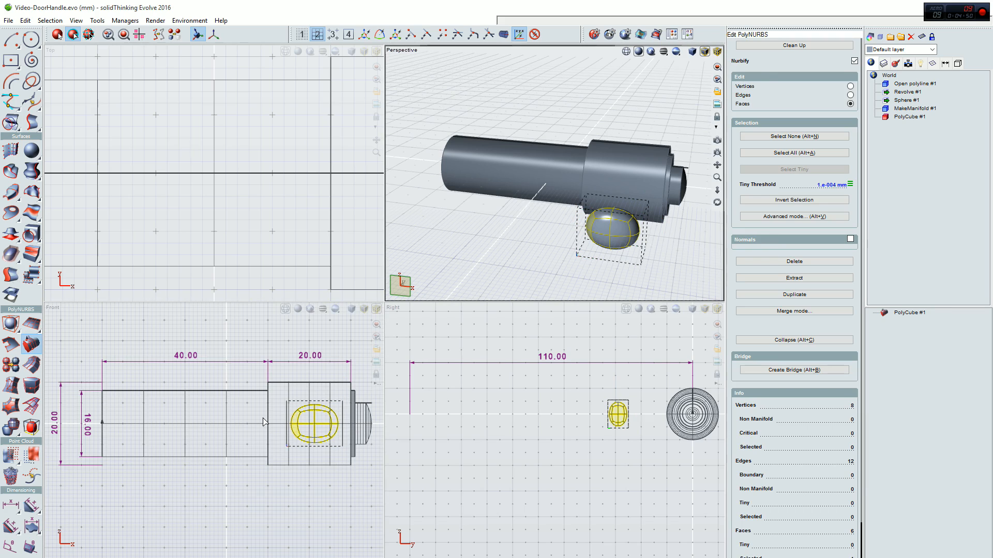
key(t)
drag(255, 424, 245, 427)
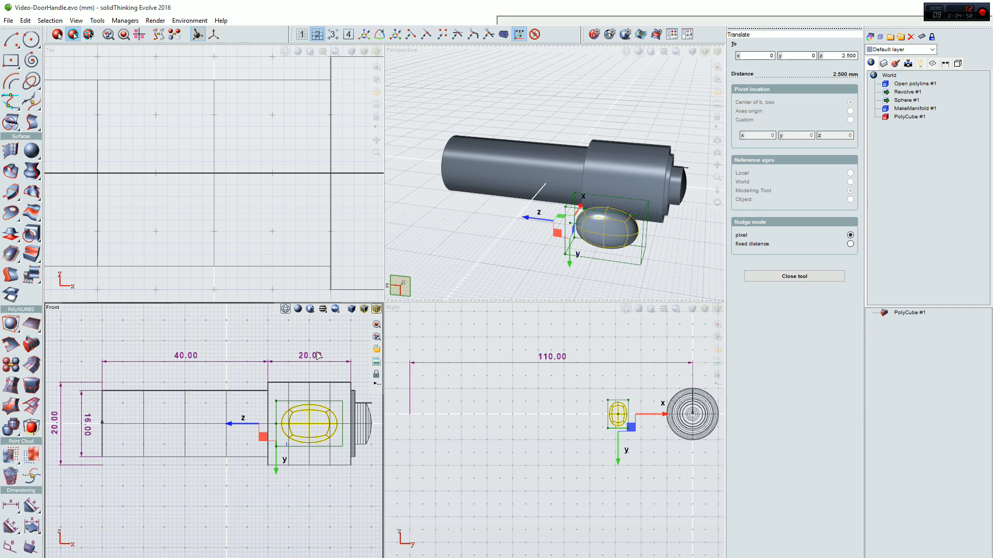
key(space)
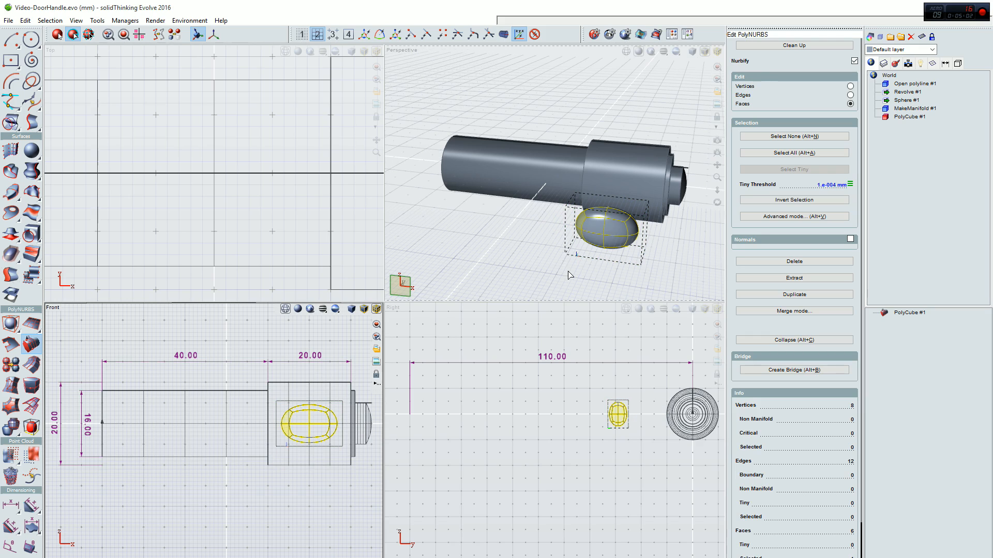
Move the PolyCube's upper and lower faces outward by 2.5 mm each.
click(616, 215)
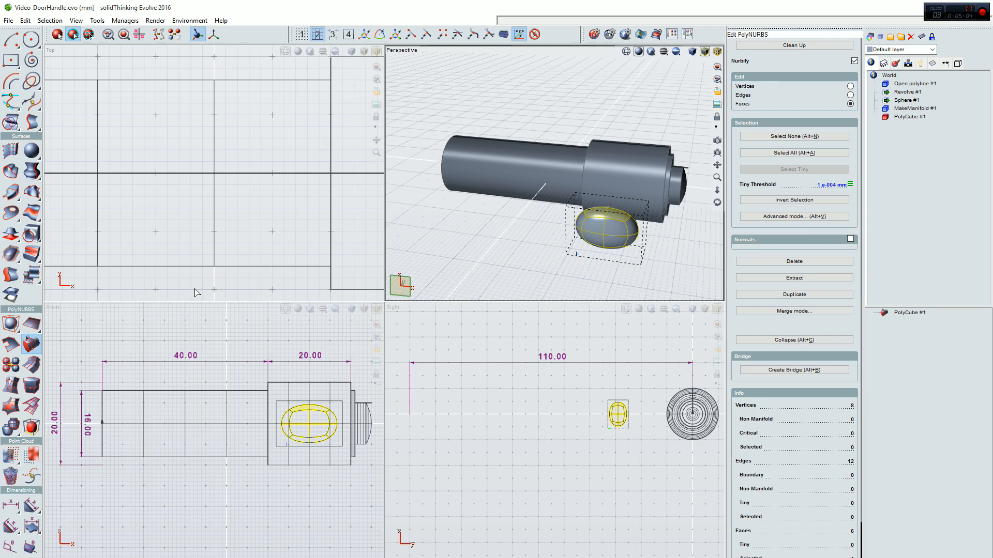
key(space)
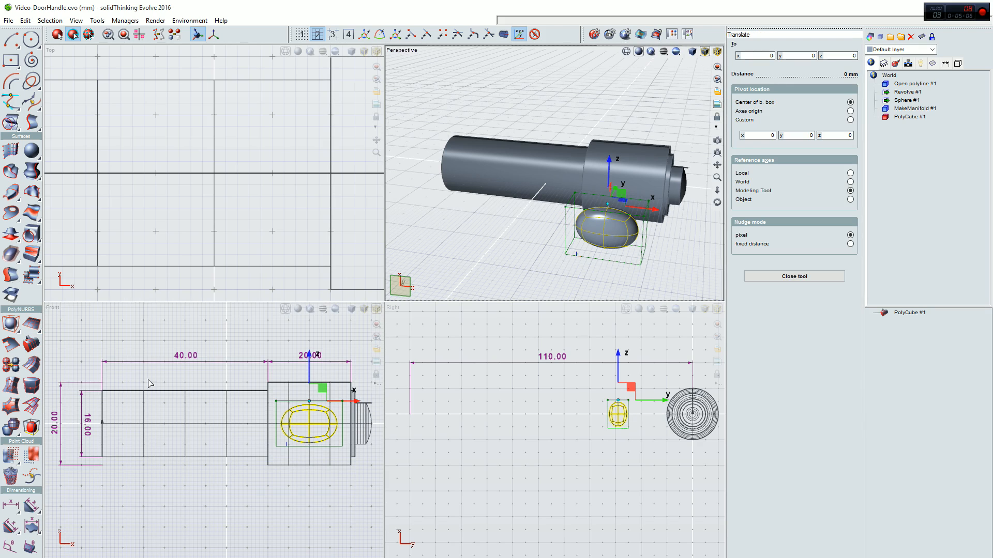
drag(310, 373, 312, 362)
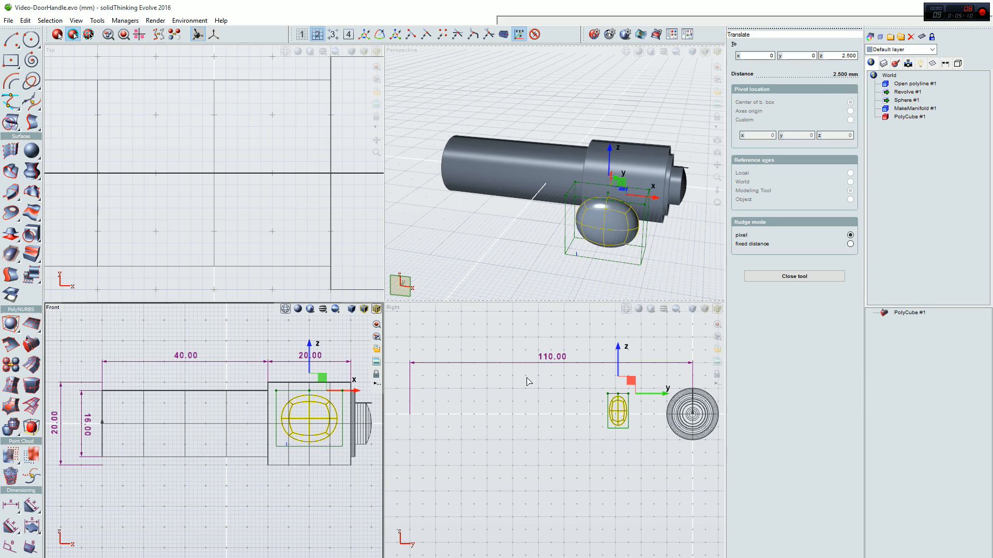
key(space)
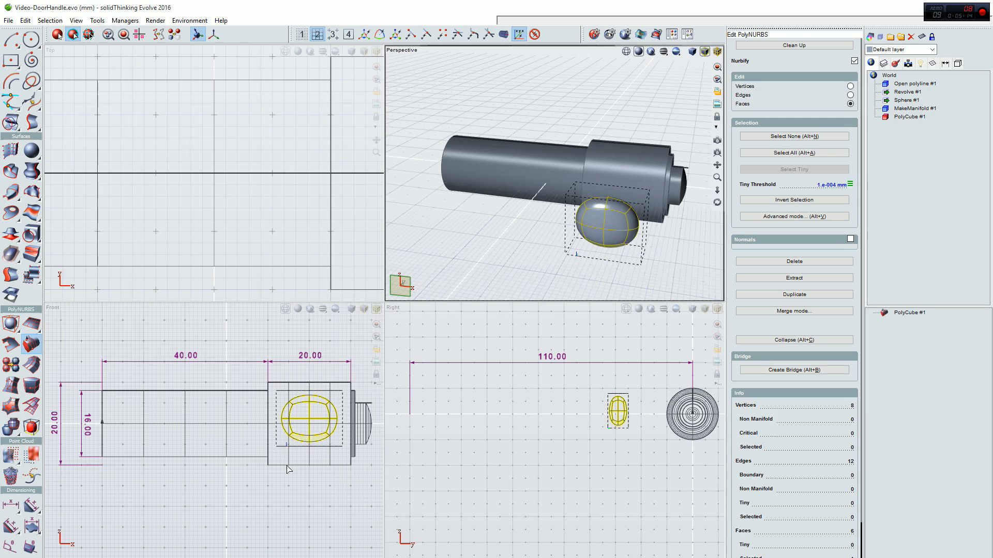
key(t)
drag(309, 480, 310, 495)
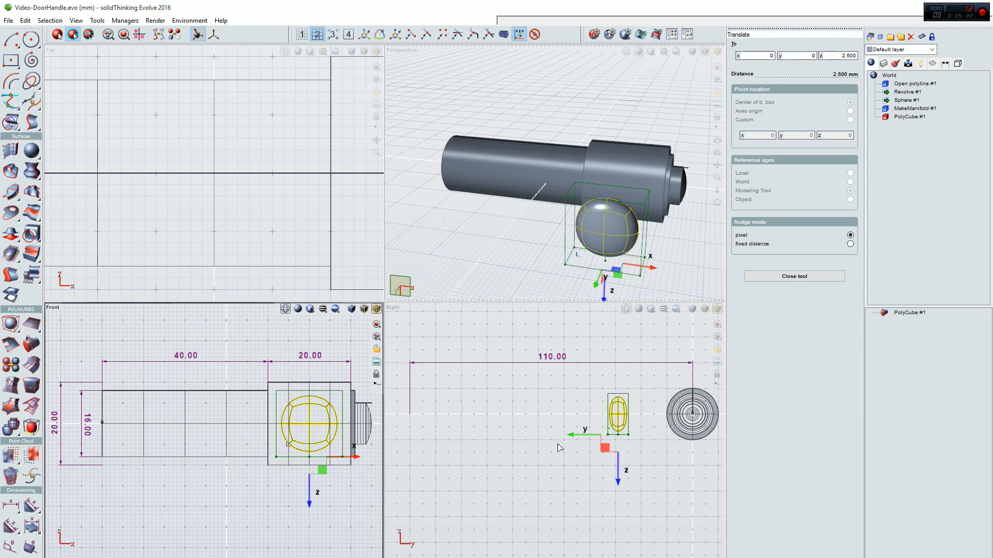
key(space)
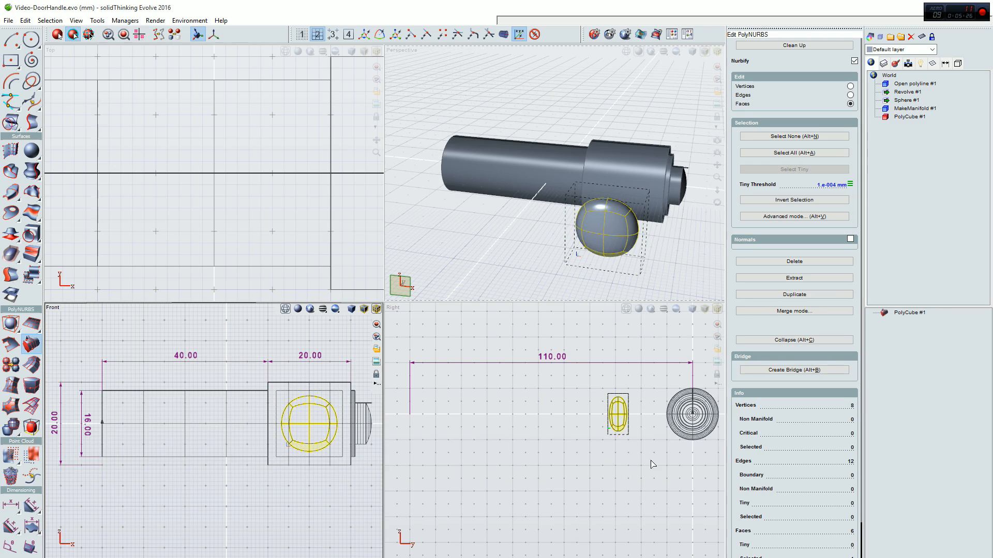
Move the PolyCube face nearest the shaft 7 mm toward the shaft.
click(636, 387)
middle_drag(631, 171, 558, 179)
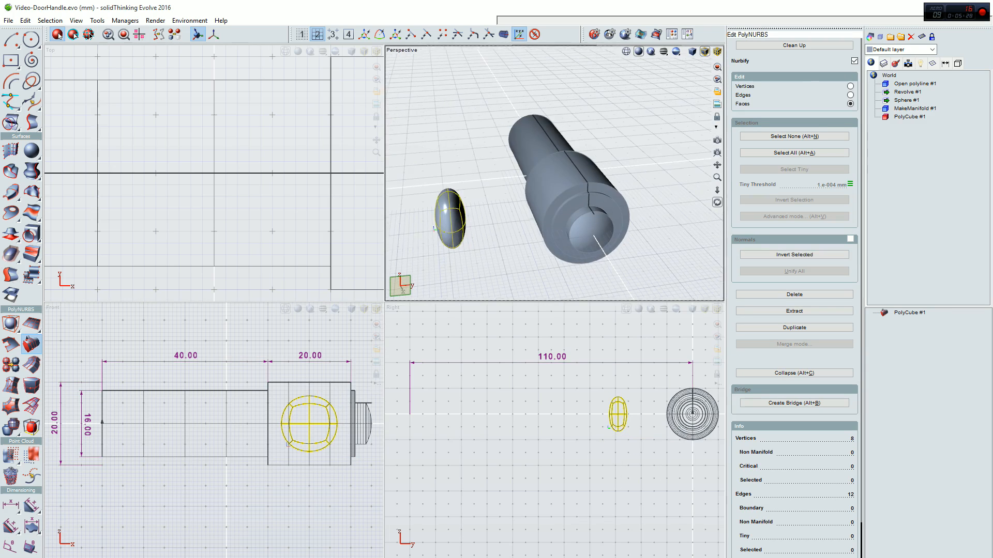
double_click(571, 50)
middle_drag(189, 382, 198, 324)
mouse_move(258, 409)
middle_down()
mouse_move(329, 356)
mouse_move(259, 406)
middle_up()
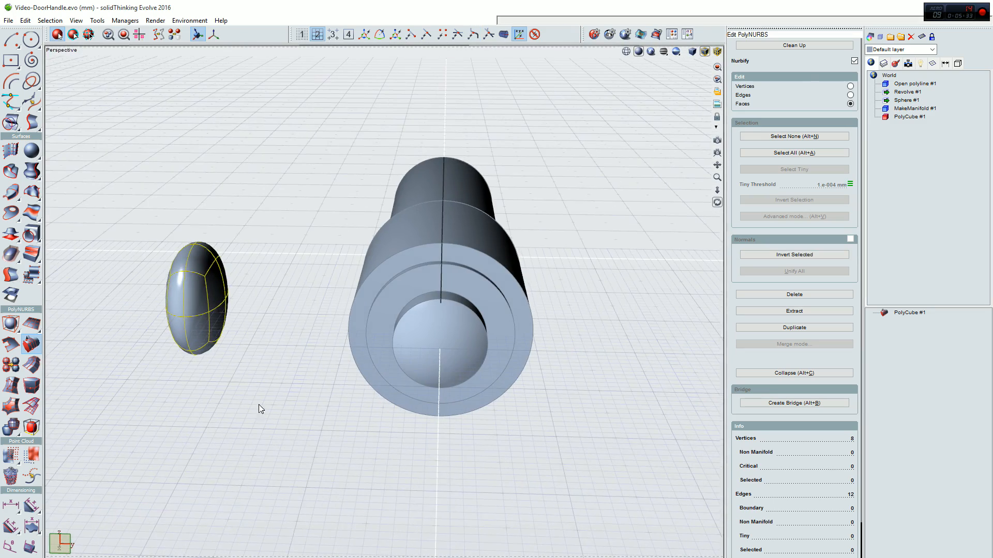
click(221, 294)
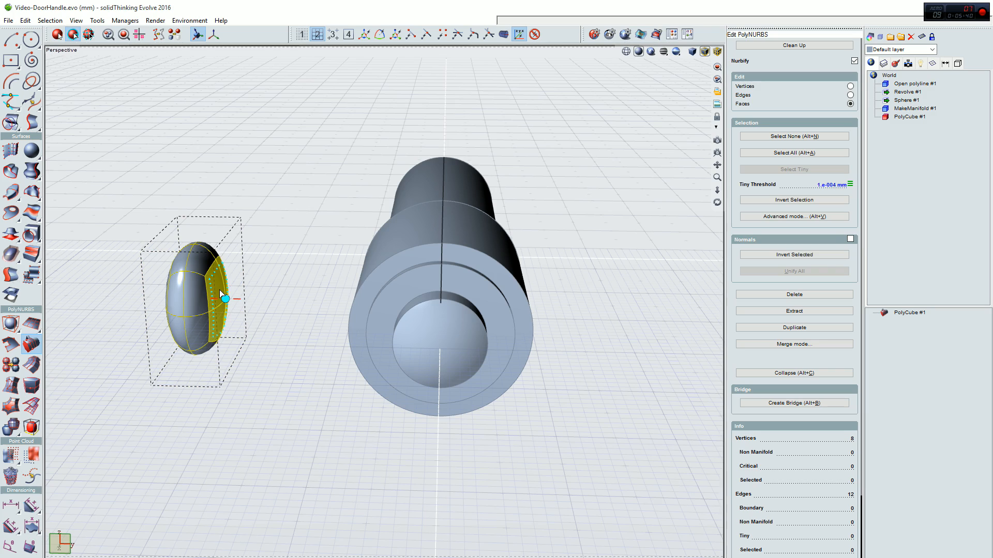
drag(221, 293, 334, 306)
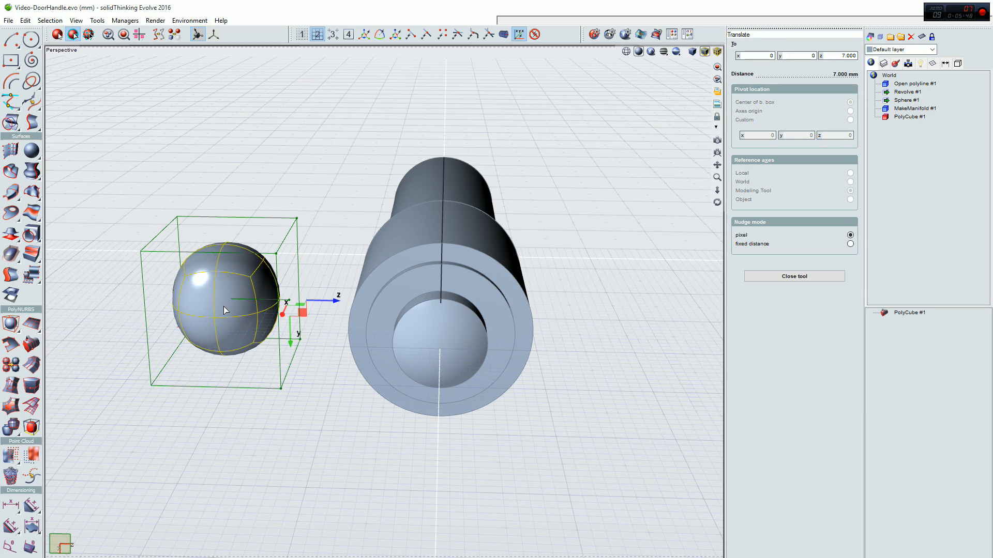
key(space)
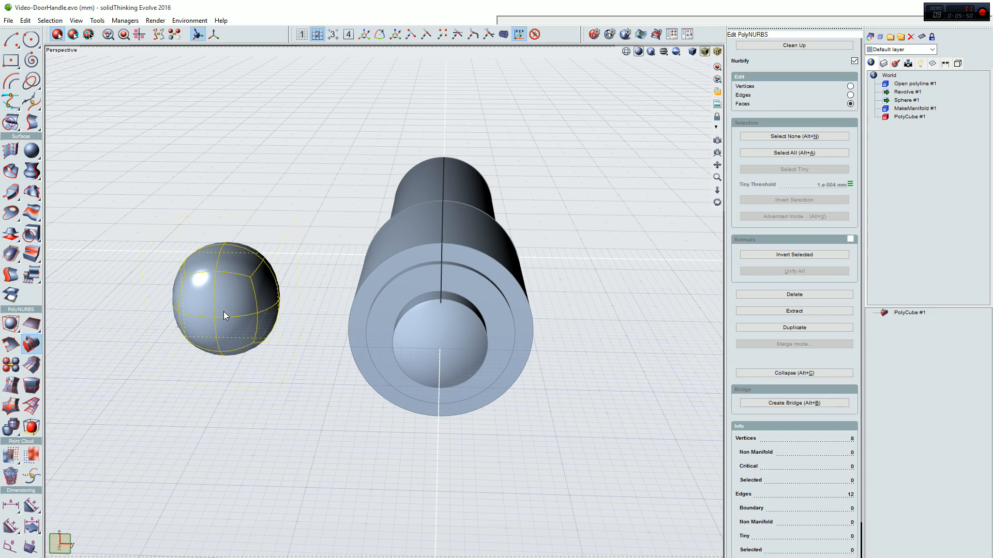
Translate the whole PolyCube 25.5 mm along Y so it is centred inside the shaft.
key(space)
click(223, 312)
drag(264, 300, 479, 293)
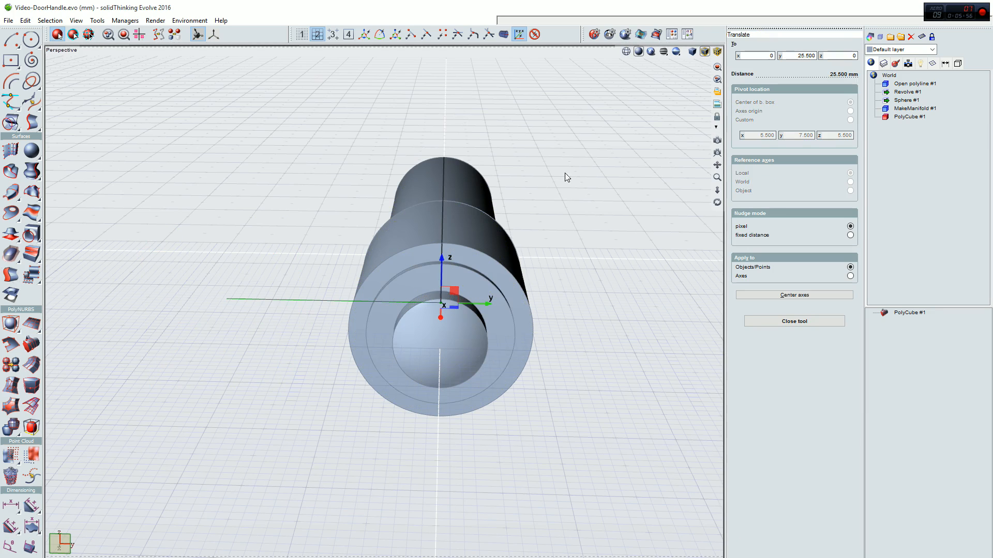
Hide the MakeManifold solid and reopen the PolyCube for face editing.
click(475, 210)
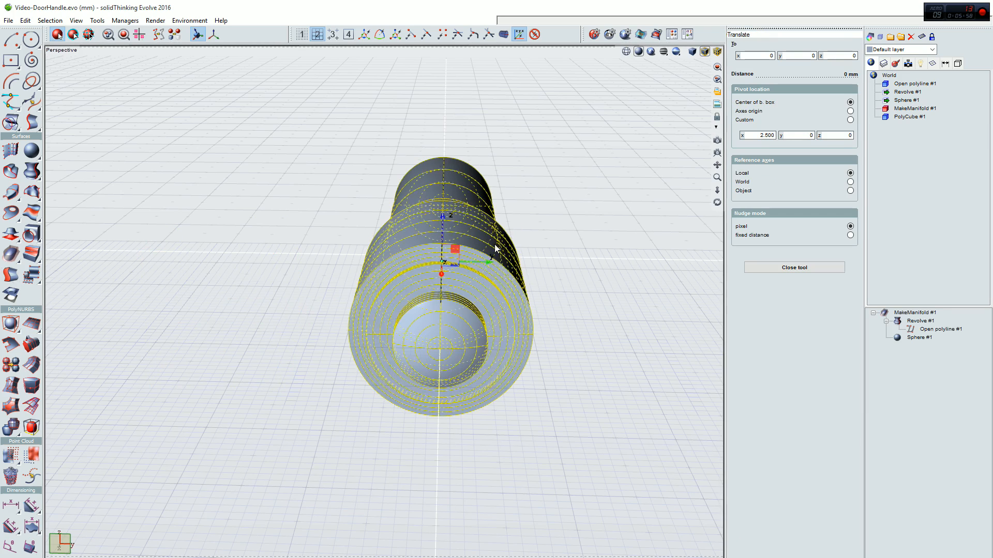
key(space)
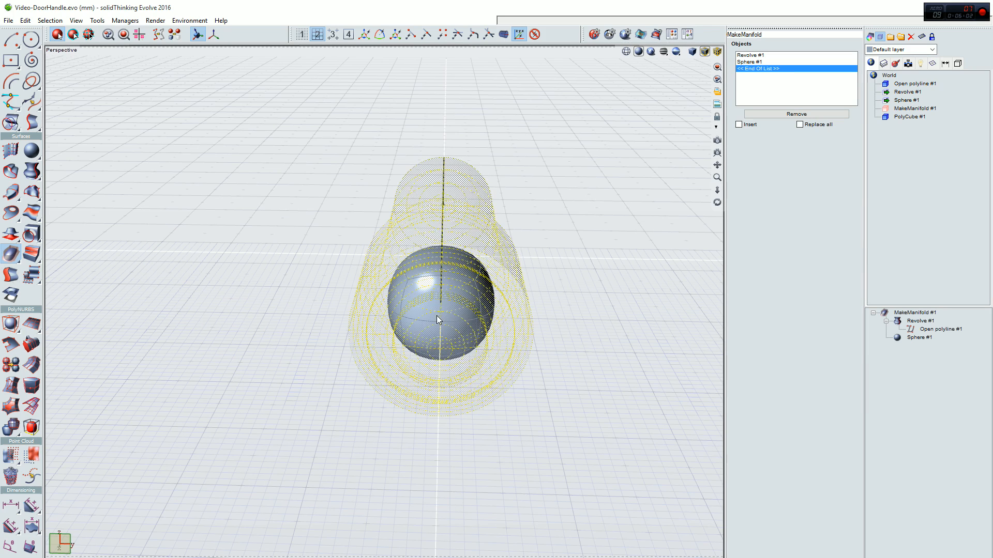
click(885, 116)
mouse_move(332, 368)
middle_down()
mouse_move(445, 331)
mouse_move(333, 369)
middle_up()
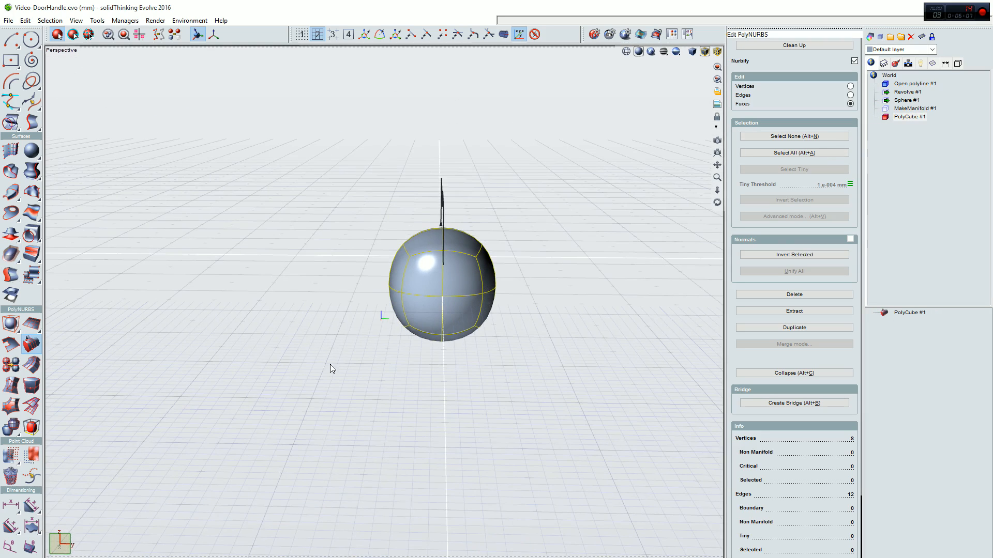
In the Right view, extrude the PolyCube's outer face repeatedly along the 110 mm guide, curling it under and back toward the shaft.
double_click(382, 51)
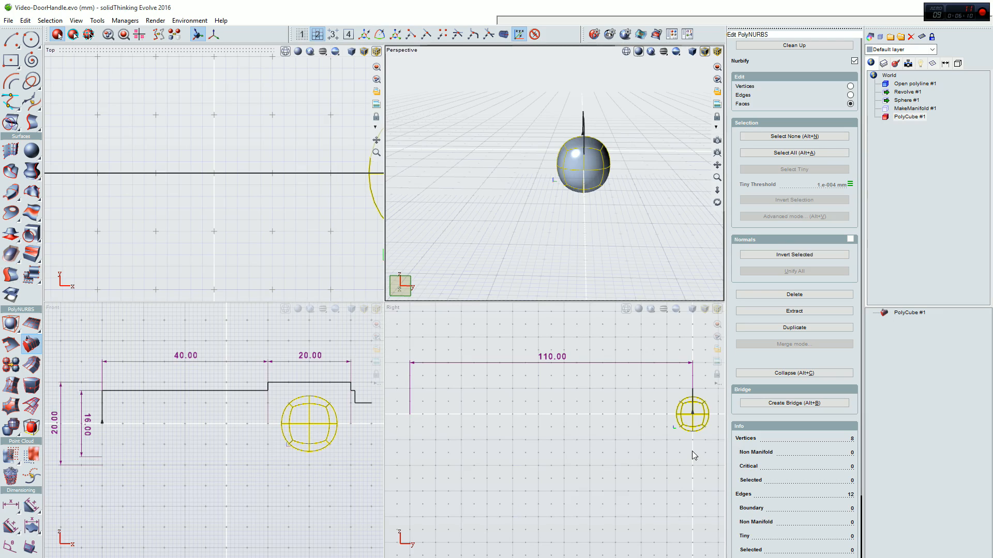
click(674, 421)
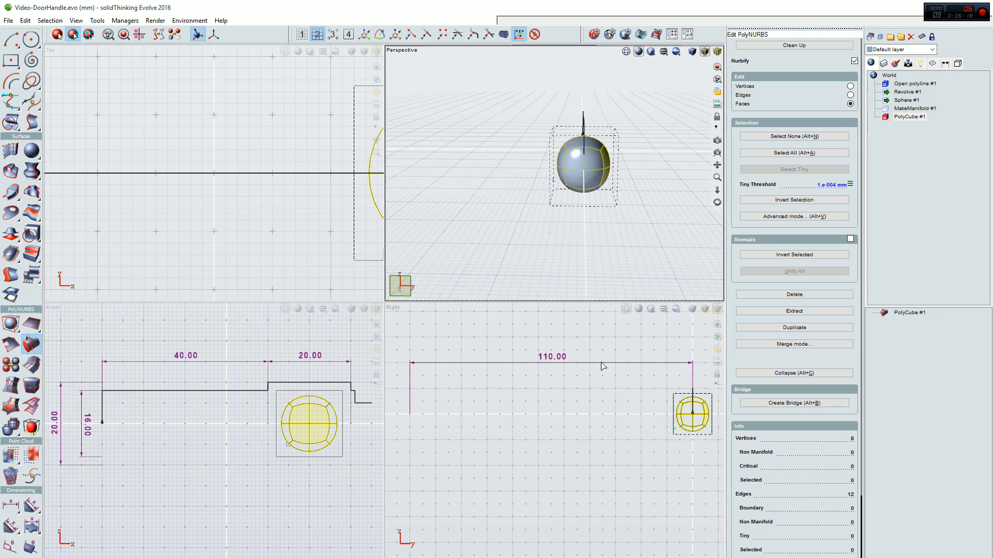
double_click(554, 309)
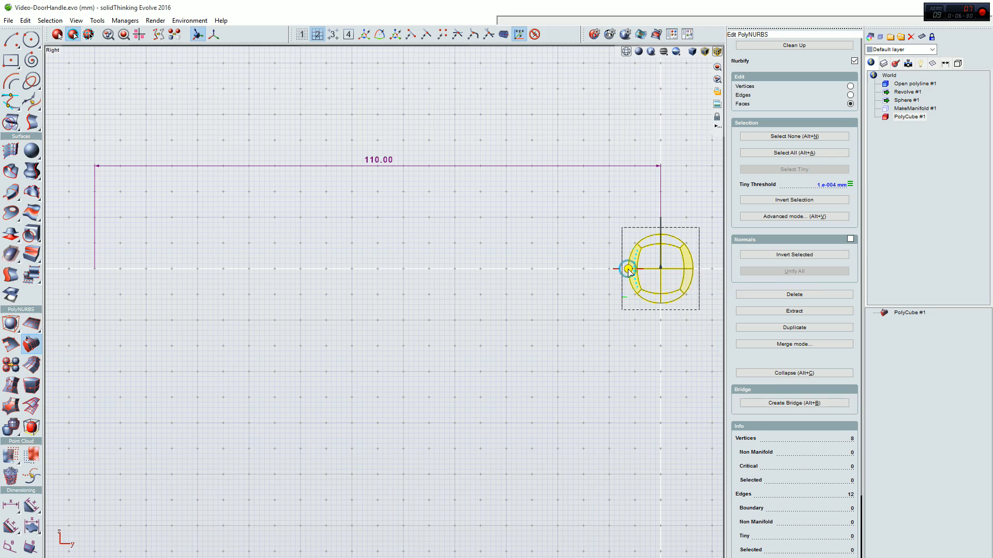
drag(621, 274, 209, 243)
drag(209, 243, 341, 314)
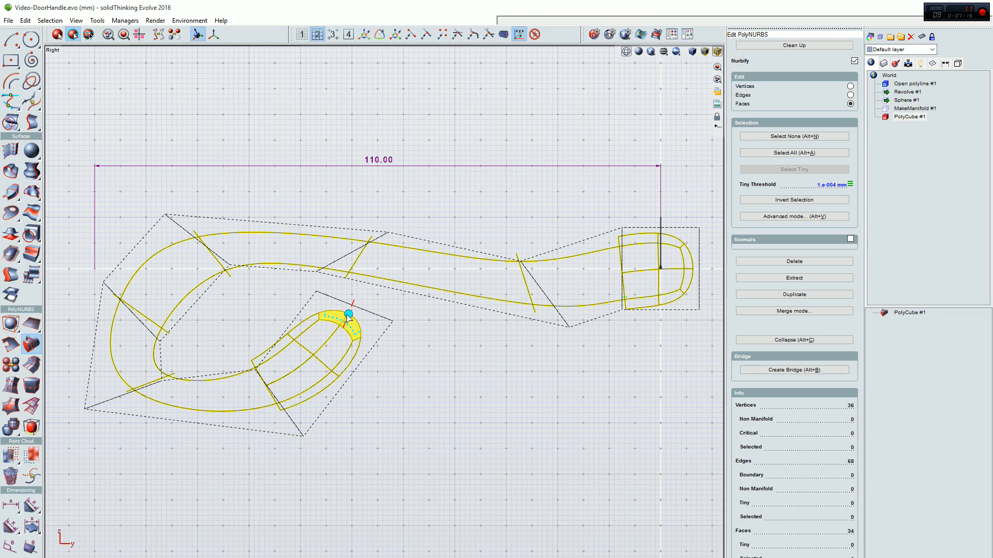
drag(349, 317, 448, 299)
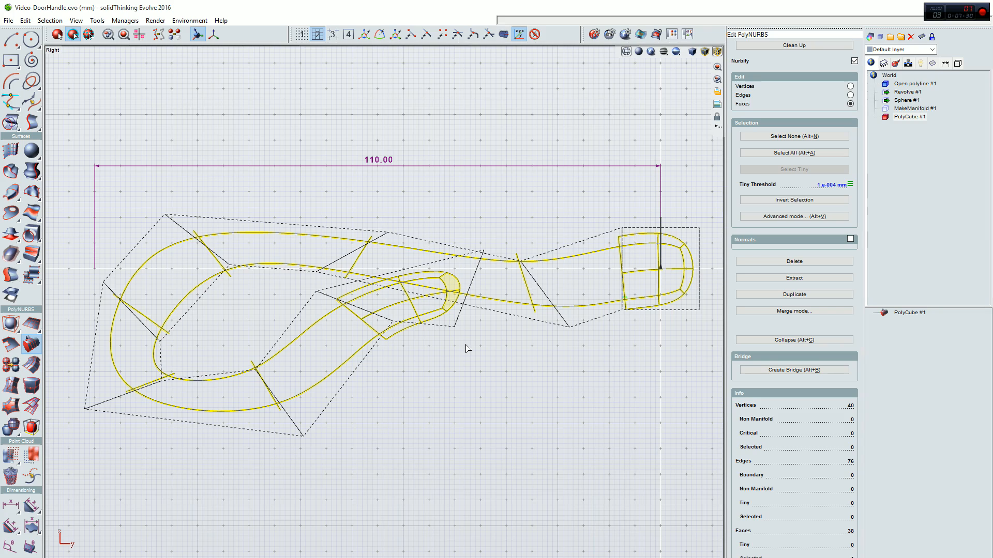
Translate the grip's free end face downward by about Y 8.6 and Z 0.35 mm.
key(t)
drag(474, 307, 463, 352)
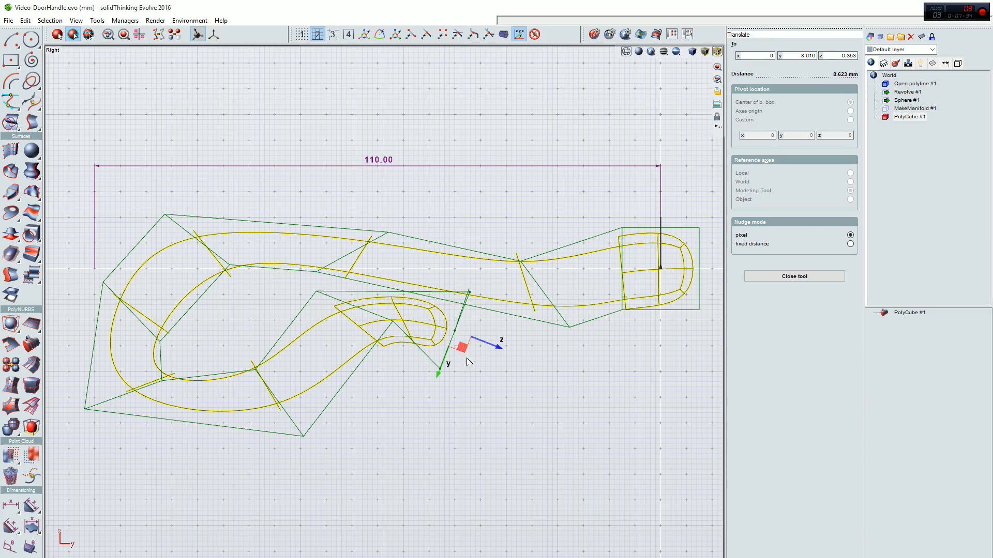
key(space)
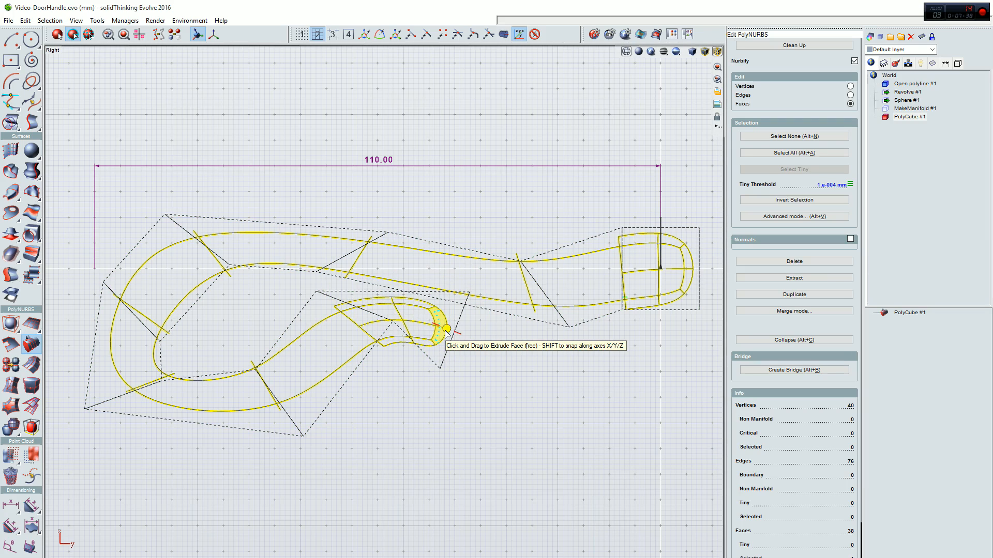
Extrude one more segment diagonally downward from the grip's free end and display the Right view shaded.
drag(446, 331, 501, 368)
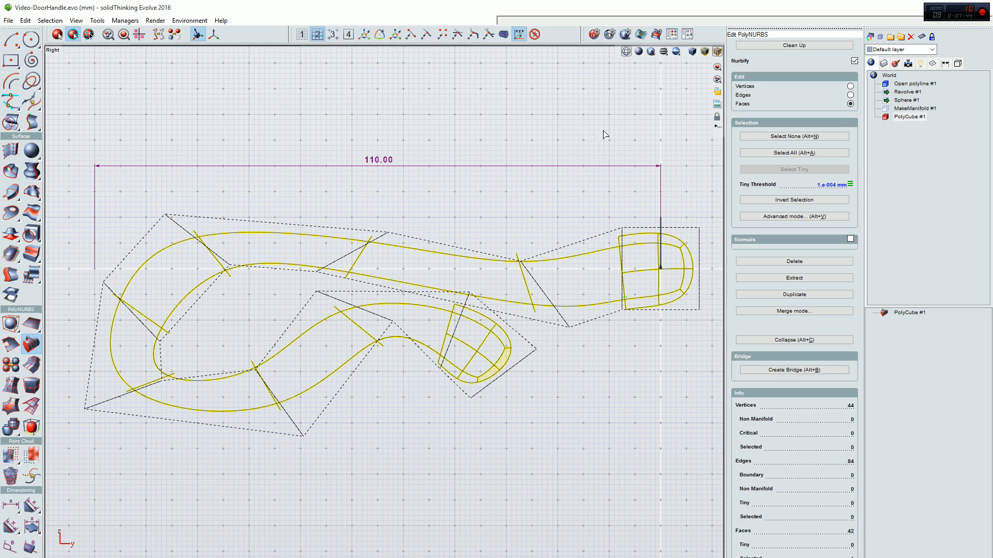
click(638, 52)
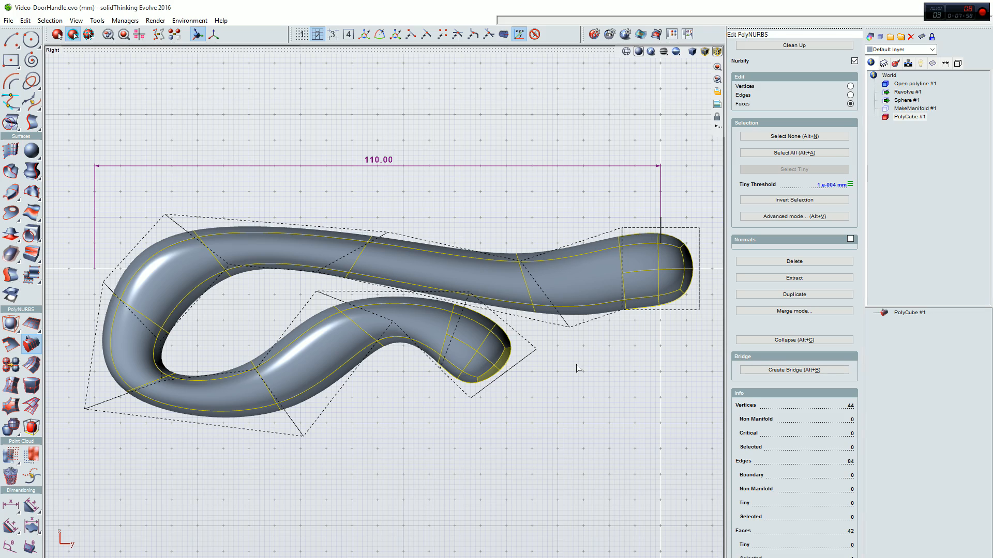
Switch the PolyCube to edge editing and rotate the grip's edge loop nearest the shaft end by about 345.96° around X.
key(e)
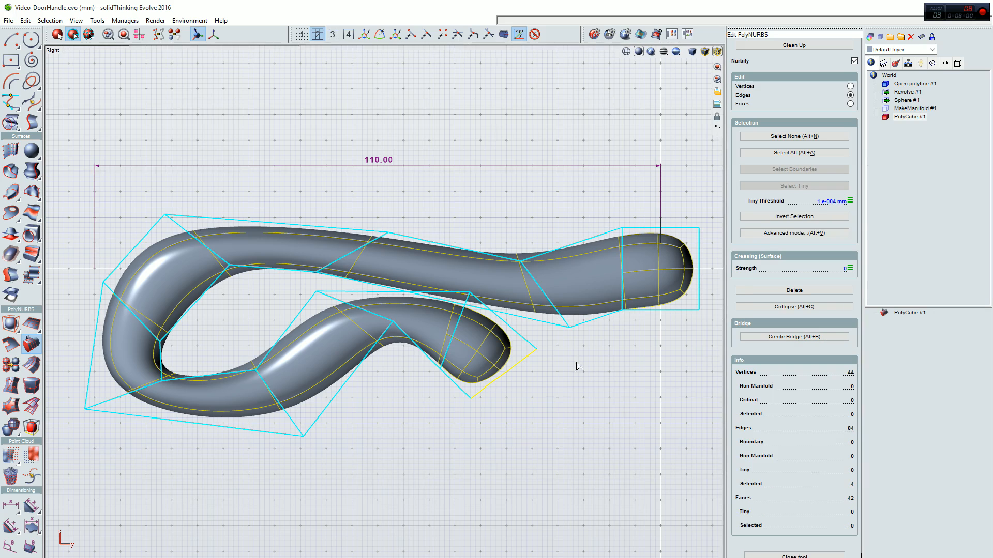
double_click(497, 51)
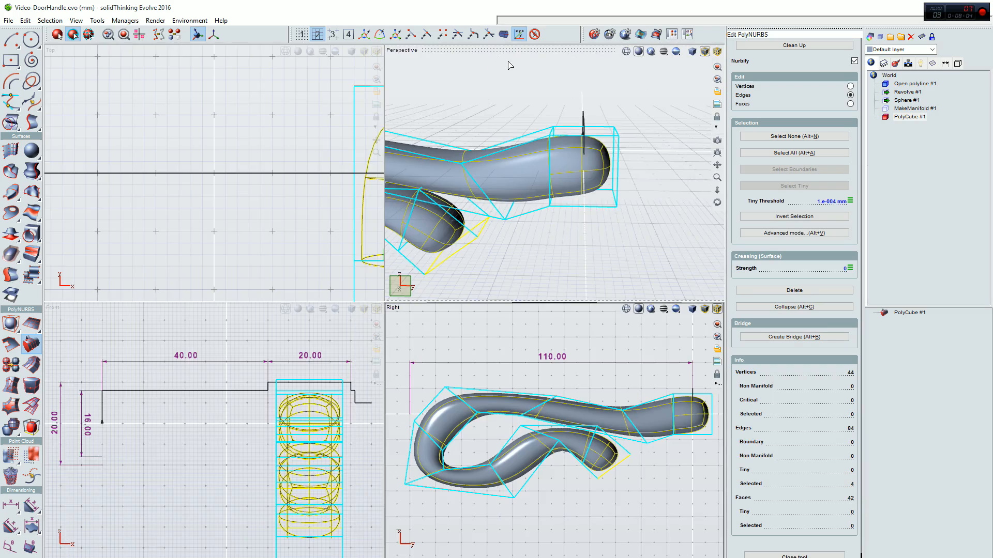
double_click(522, 51)
scroll(344, 290, down, 8)
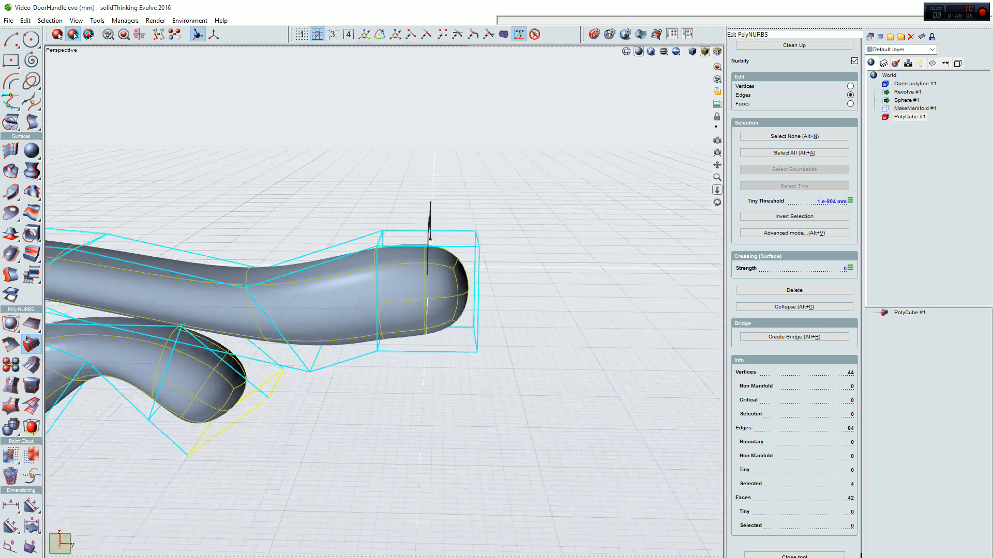
middle_drag(344, 291, 285, 236)
scroll(463, 263, up, 4)
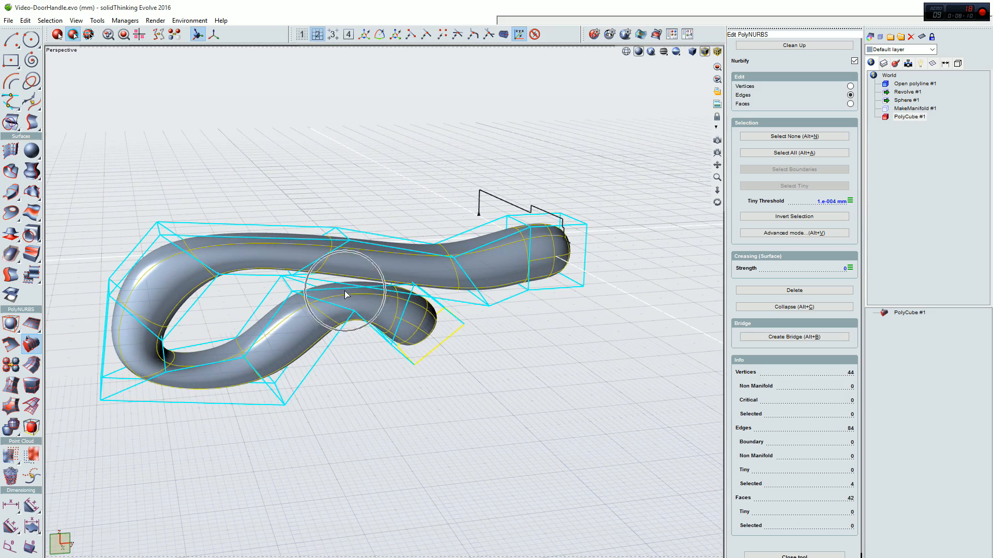
click(464, 274)
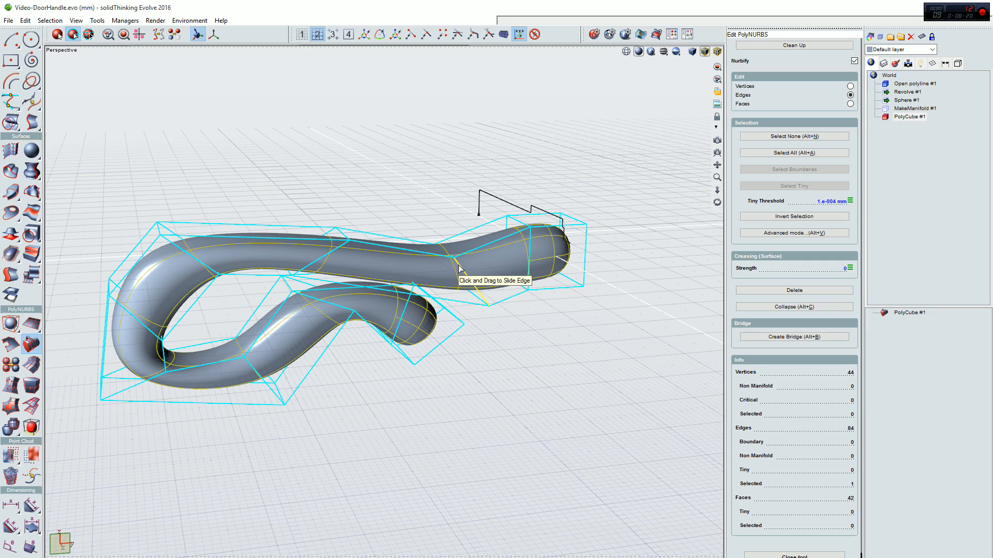
double_click(461, 277)
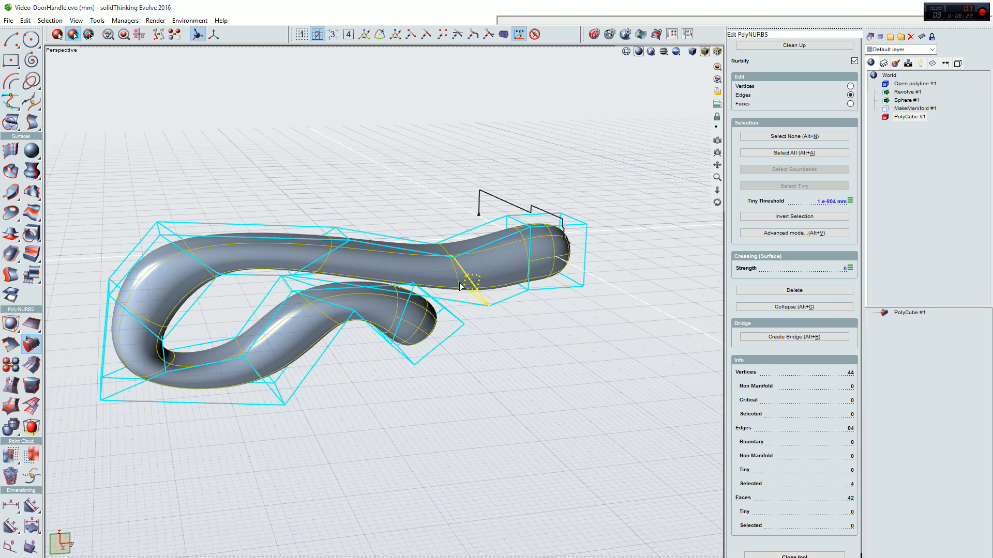
middle_drag(461, 277, 506, 331)
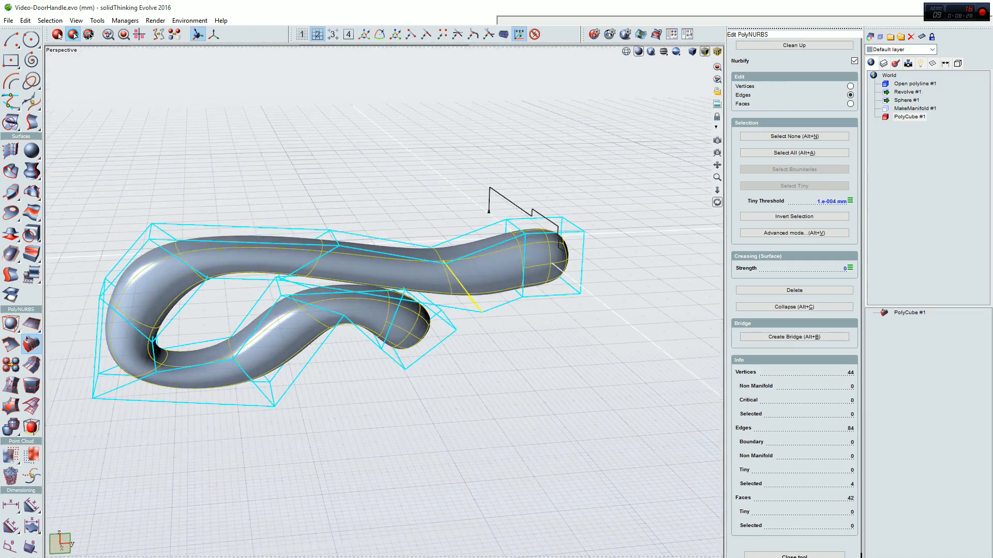
key(r)
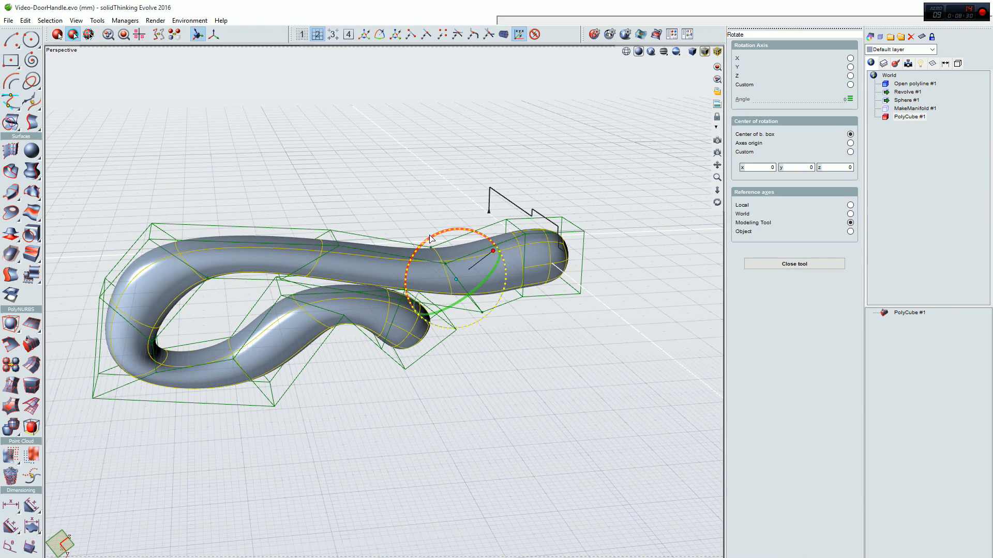
drag(430, 239, 443, 235)
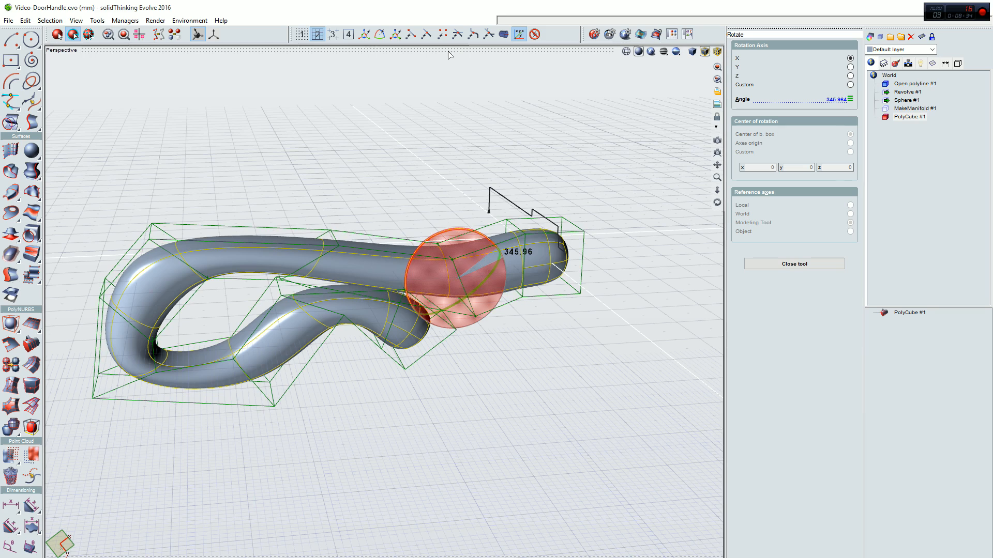
In the Right view, translate the rotated edge loop near the shaft downward by about Y -7.97 and Z 1.71 mm.
double_click(448, 50)
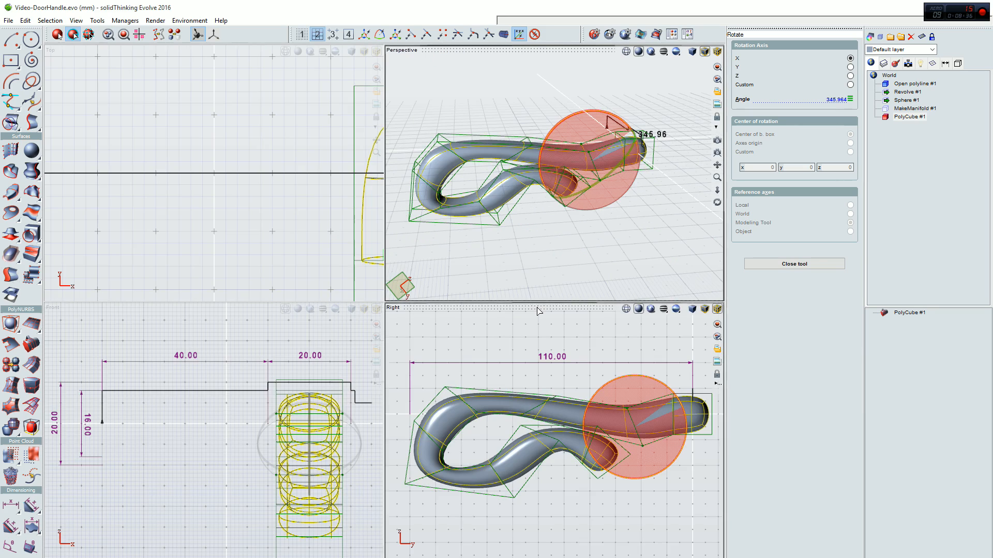
double_click(509, 310)
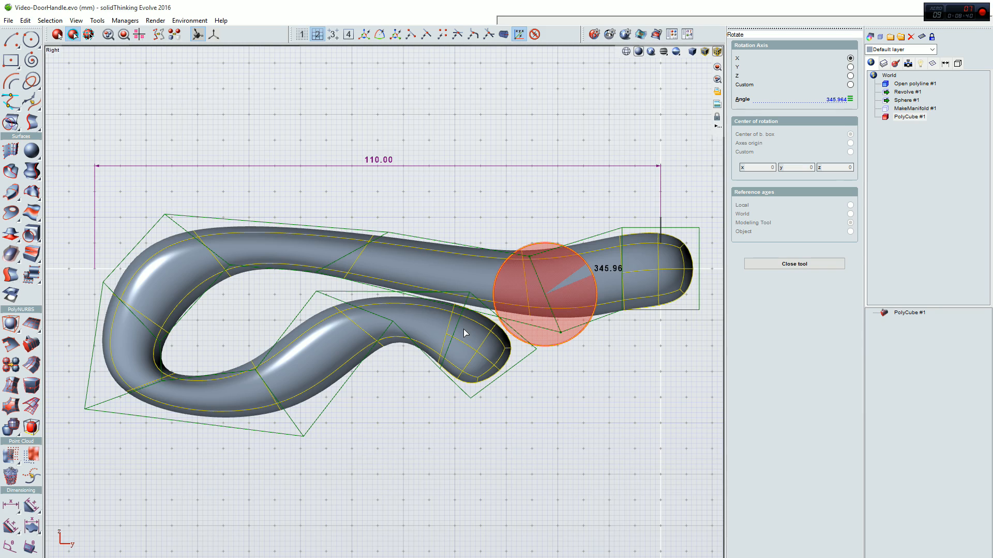
key(t)
drag(528, 287, 537, 332)
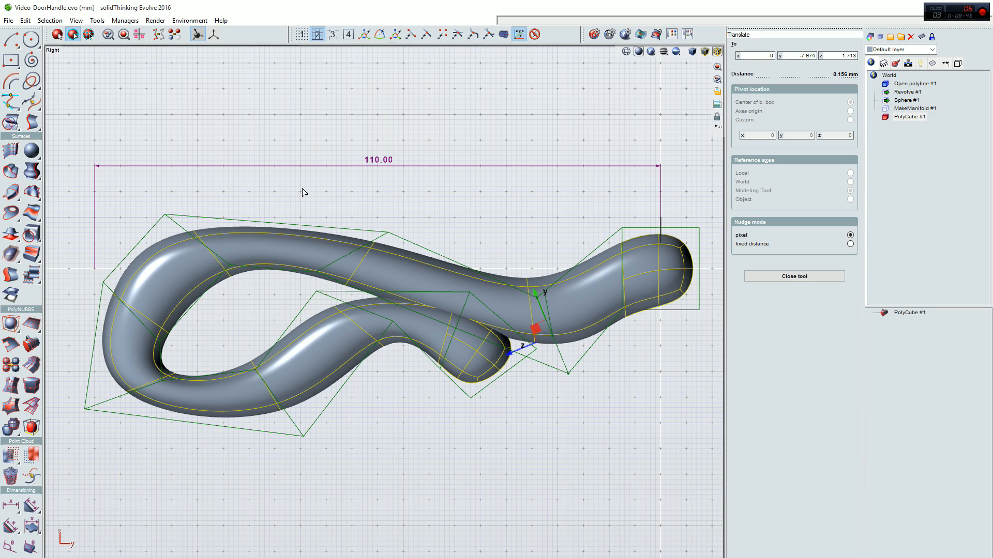
key(space)
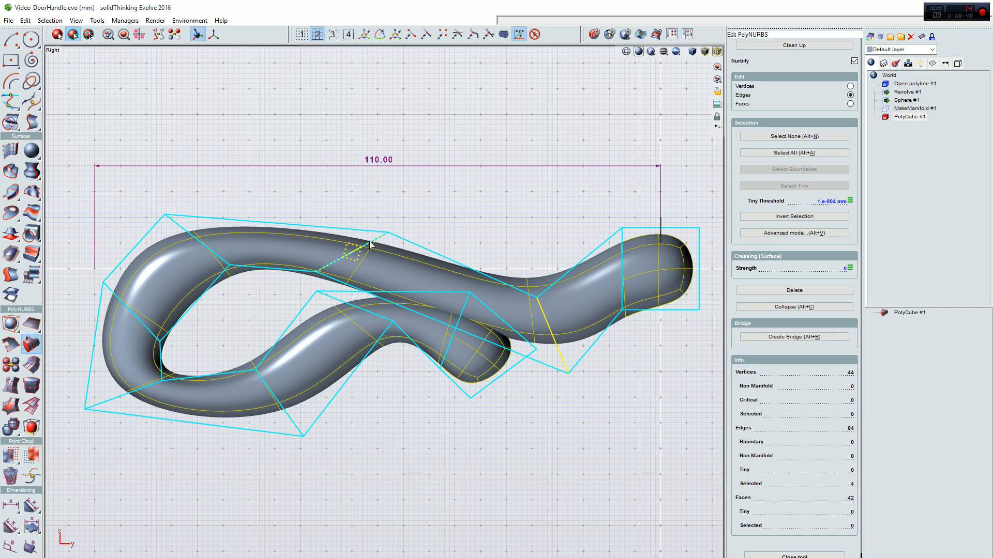
Rotate the edge loop midway along the grip's upper run by about 44.25° around X.
click(367, 247)
key(r)
drag(389, 217, 355, 202)
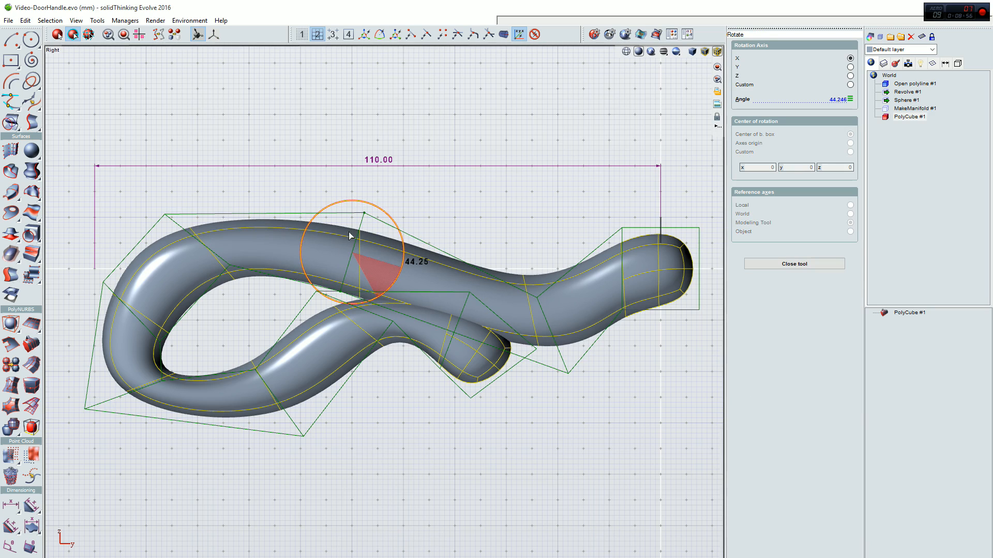
key(Escape)
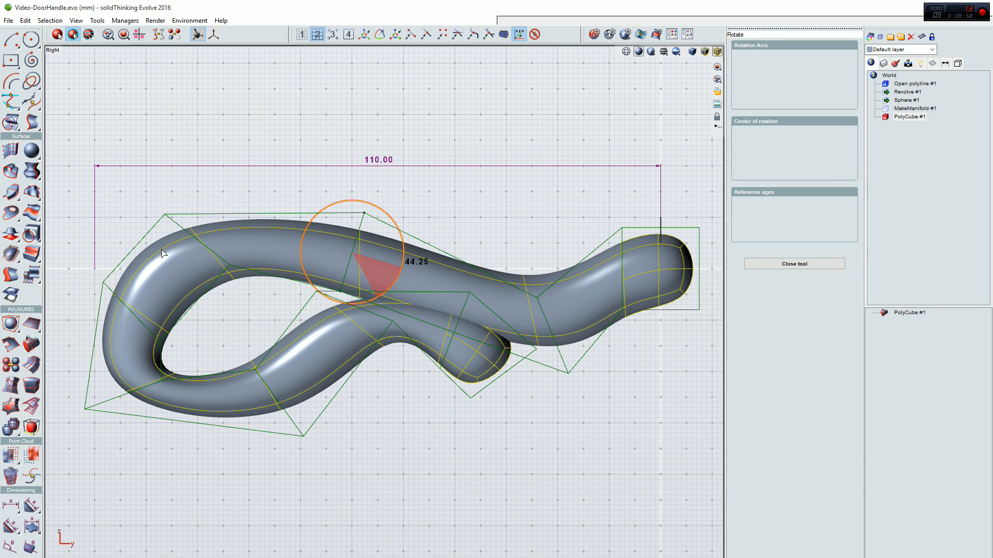
Rotate the edge loop where the upper run enters the outer bend by about 334.56° around X.
click(198, 242)
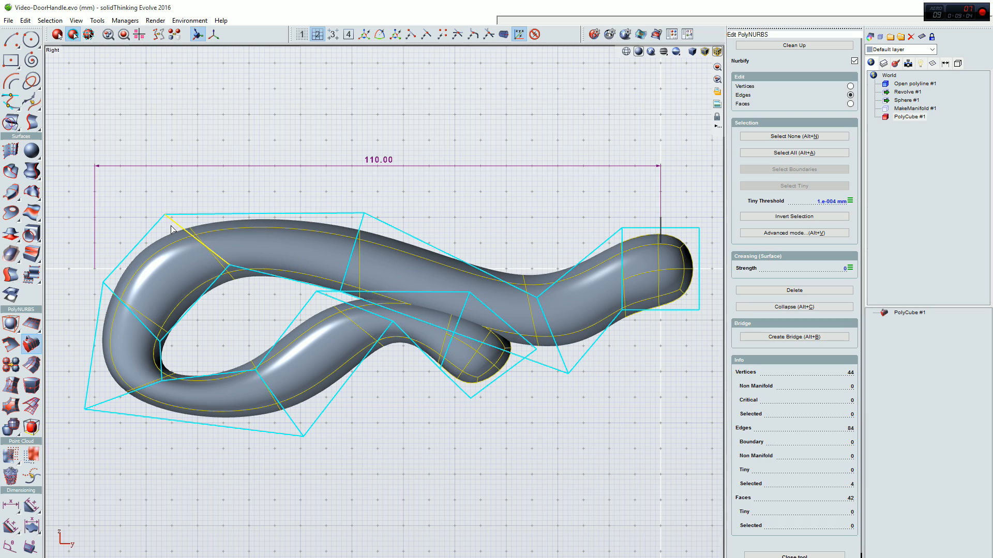
key(r)
drag(174, 197, 197, 198)
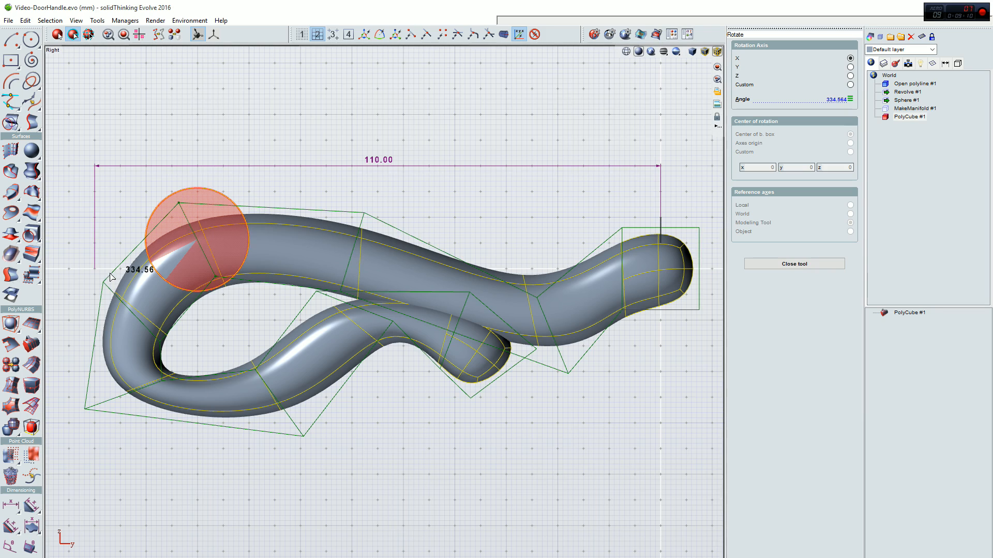
key(space)
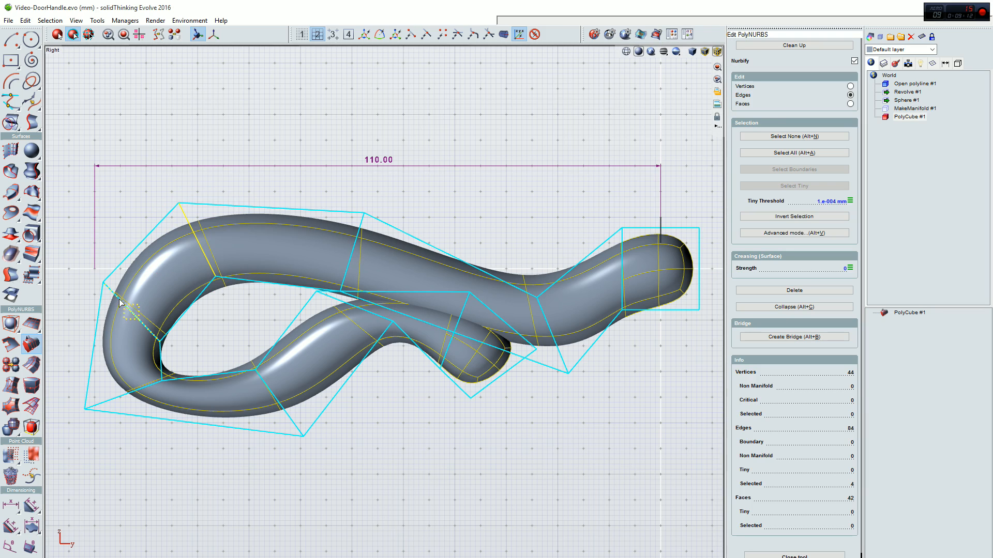
Rotate the outer bend's edge loop by about 26.57° around X and translate it outward by about Y 3.17 and Z -2.45 mm.
click(119, 303)
key(space)
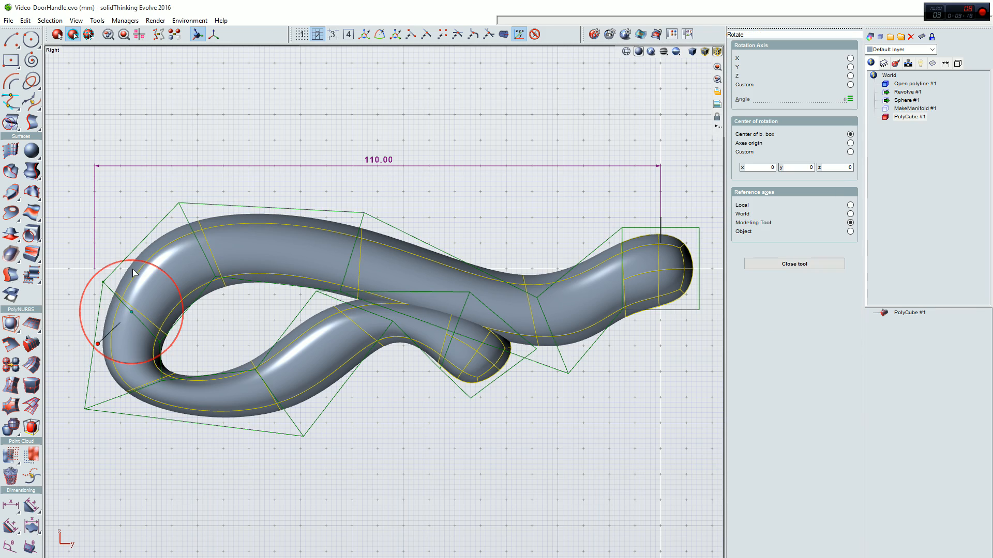
drag(147, 268, 120, 279)
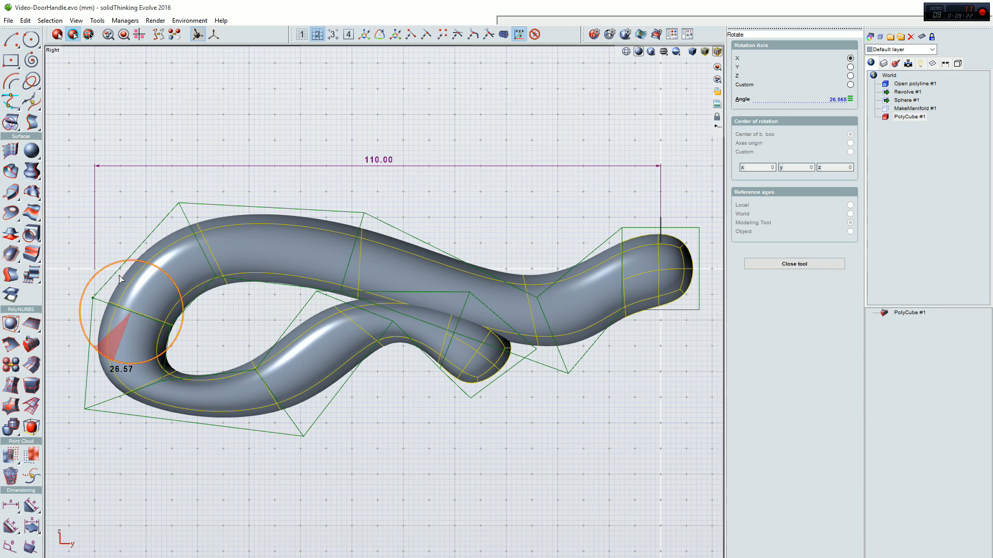
key(t)
mouse_move(113, 320)
mouse_down()
mouse_move(102, 291)
mouse_move(103, 305)
mouse_up()
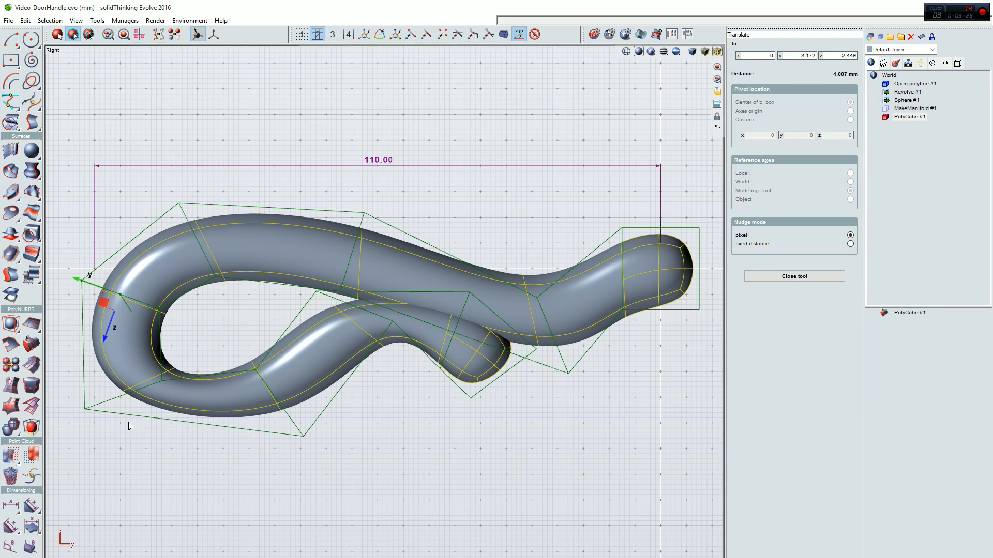
right_click(125, 395)
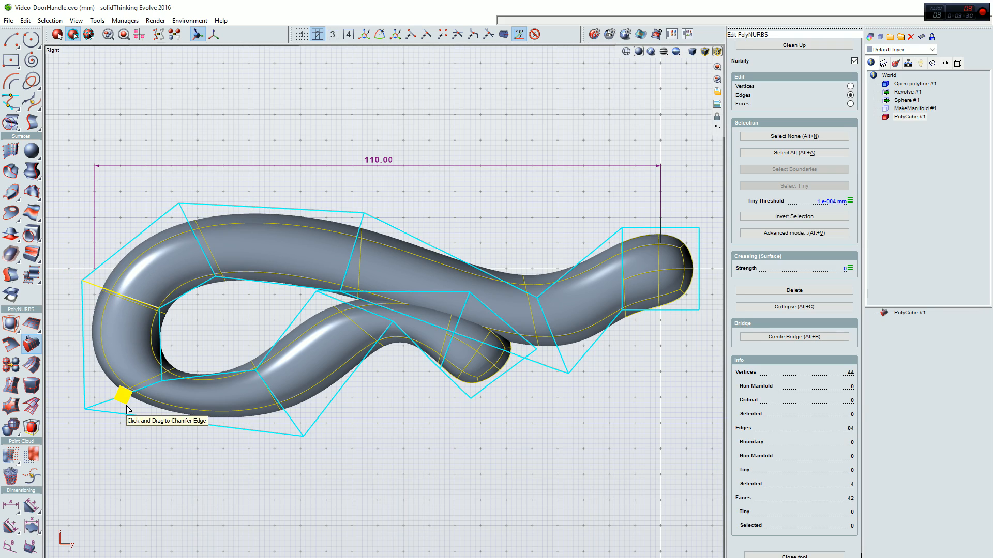
Rotate the outer bend's lower edge loop around X and translate it inward by about Y 4.89 and Z -5.67 mm.
double_click(146, 386)
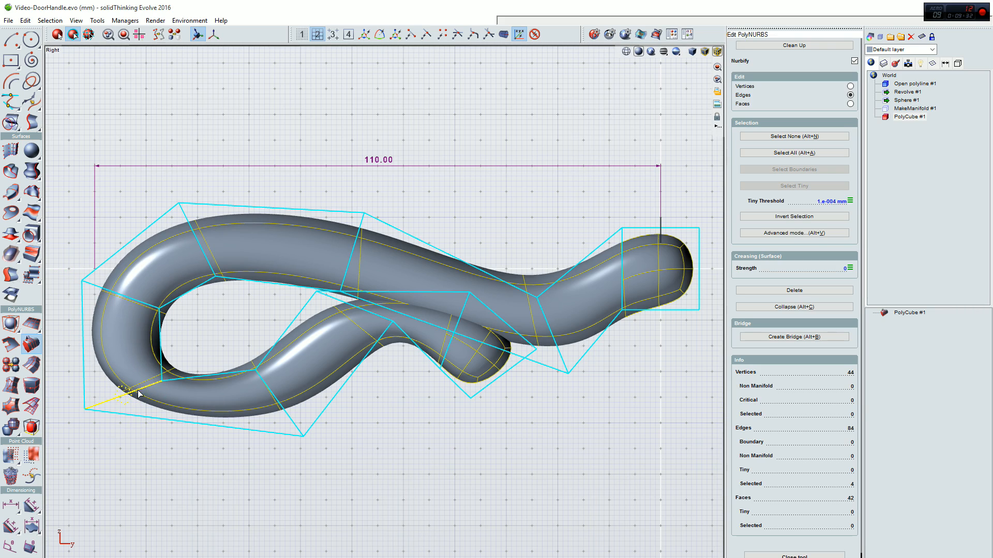
key(r)
drag(124, 448, 154, 441)
key(t)
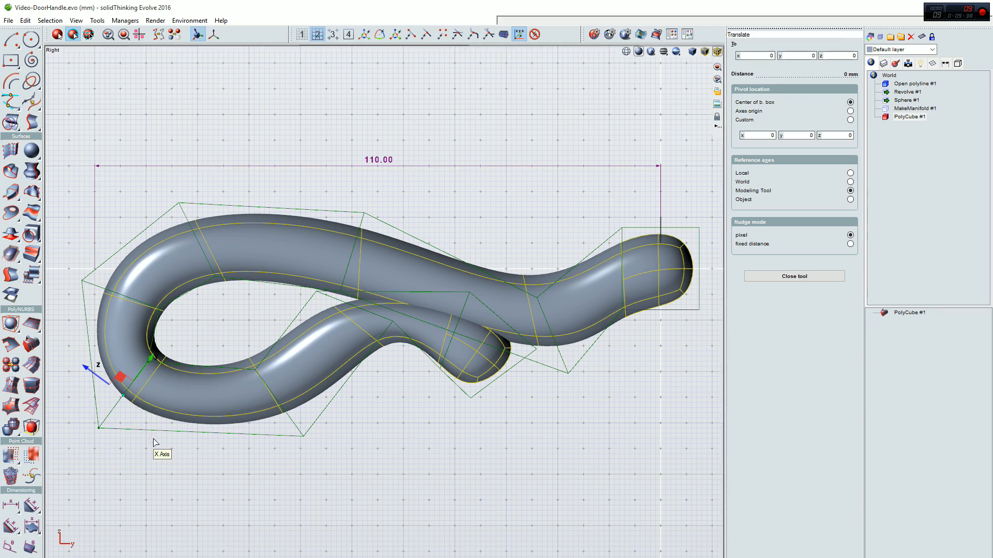
drag(122, 381, 161, 375)
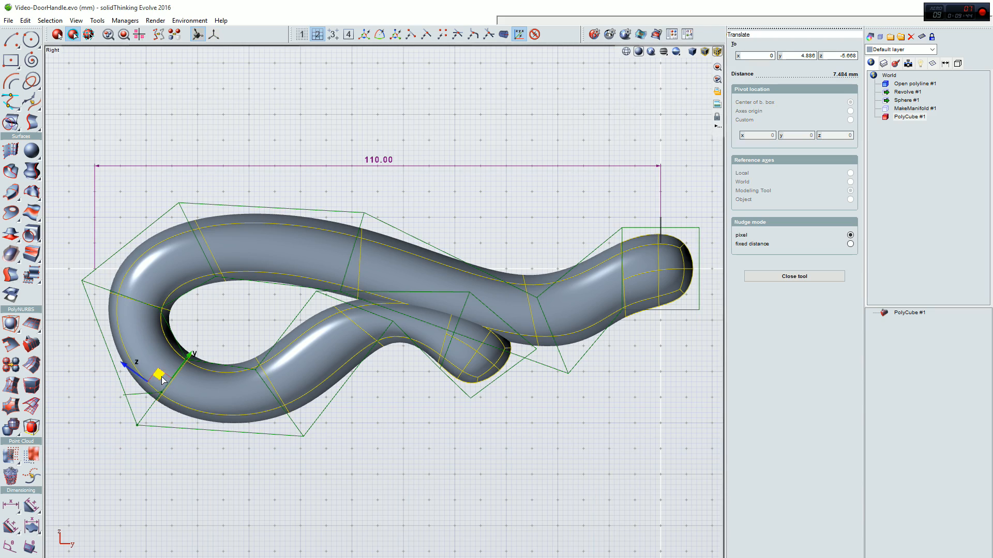
key(space)
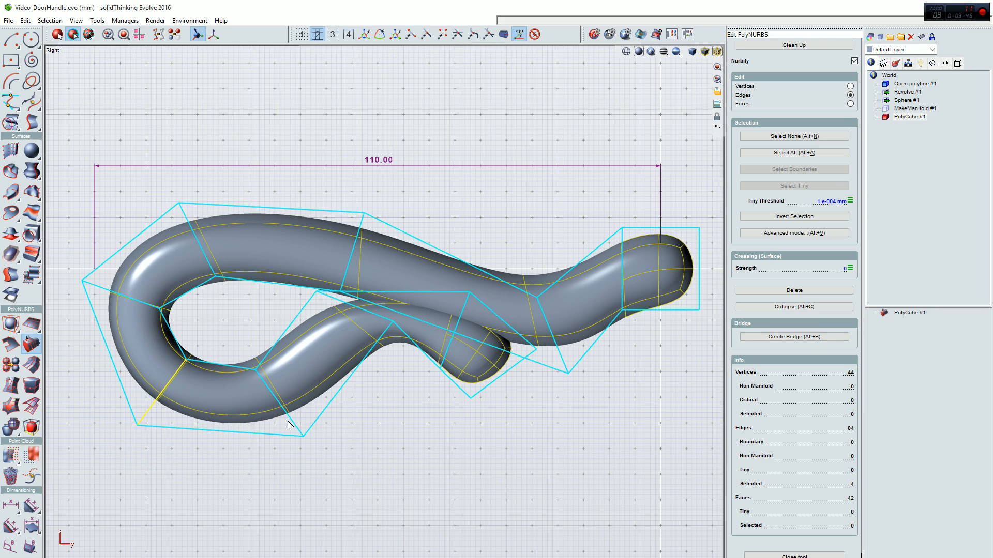
Rotate the edge loop on the underside after the outer bend by about 355.83° around X and move it diagonally up toward the free end.
click(271, 396)
key(r)
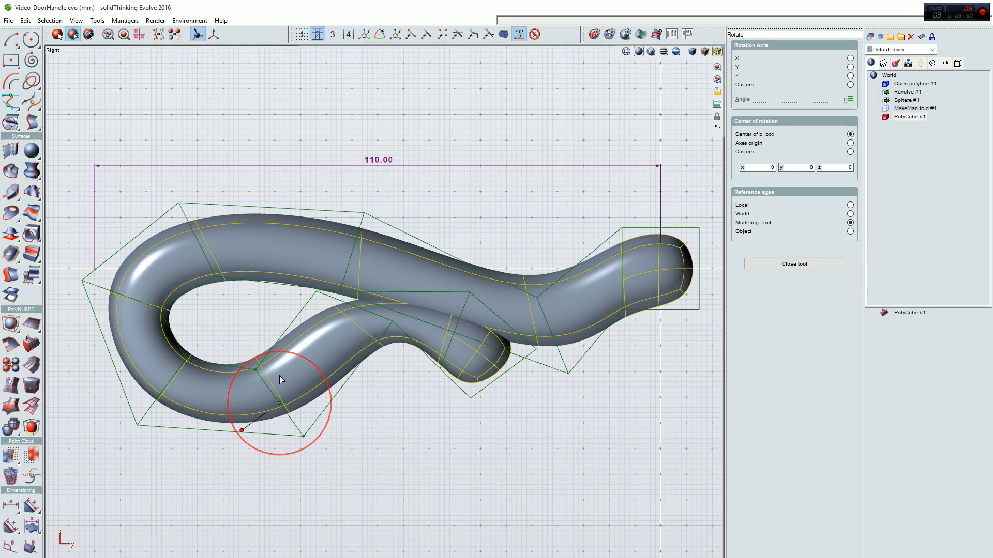
click(311, 365)
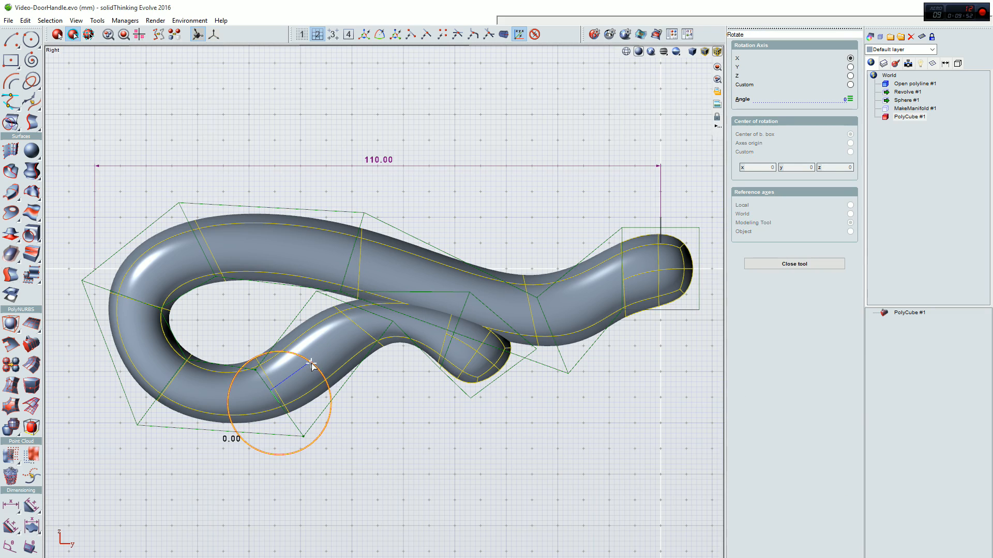
drag(311, 364, 314, 366)
key(t)
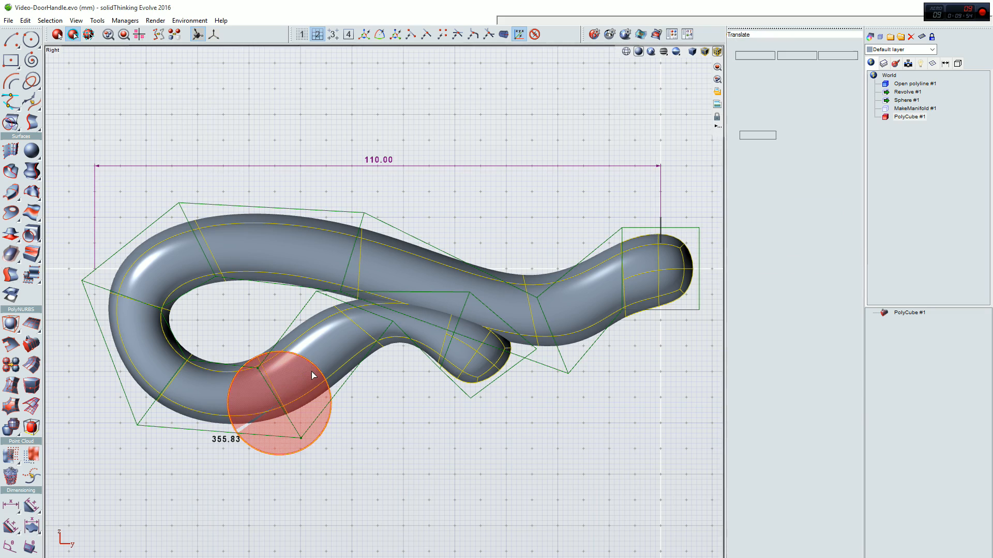
drag(262, 400, 280, 374)
key(Escape)
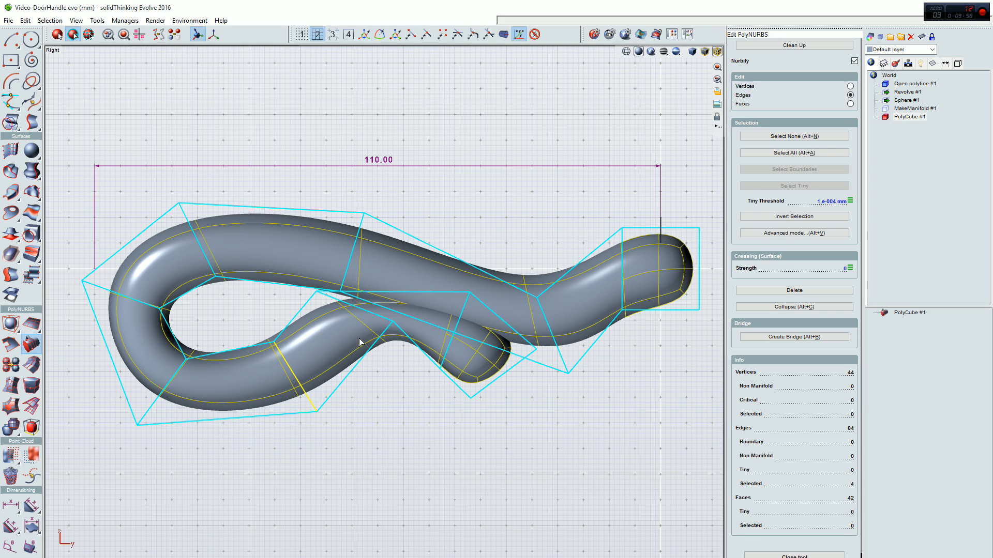
Rotate the edge loop at the lower run's crest by about 320.91° around X and translate it downward by about Y -3.37 and Z 3.65 mm.
click(378, 318)
key(t)
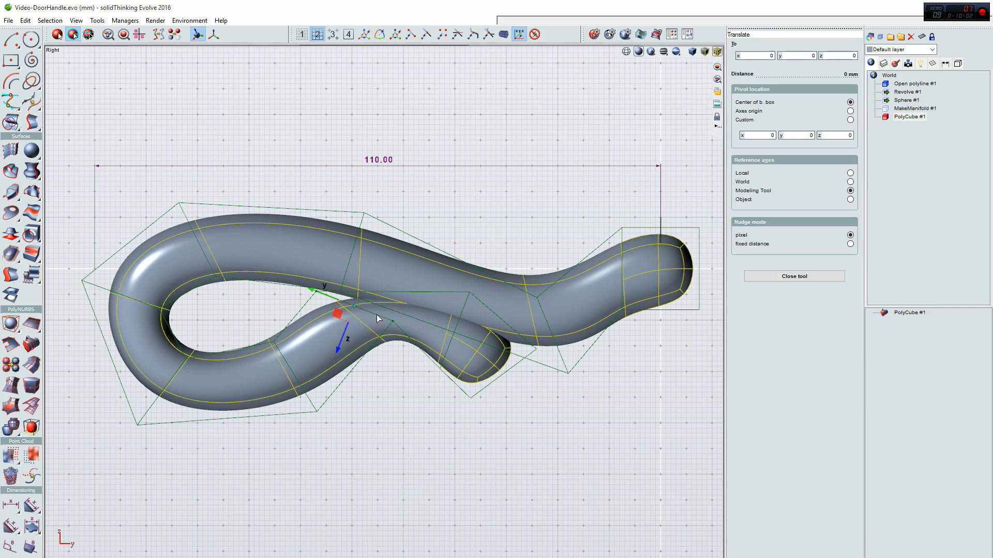
key(r)
drag(400, 282, 399, 313)
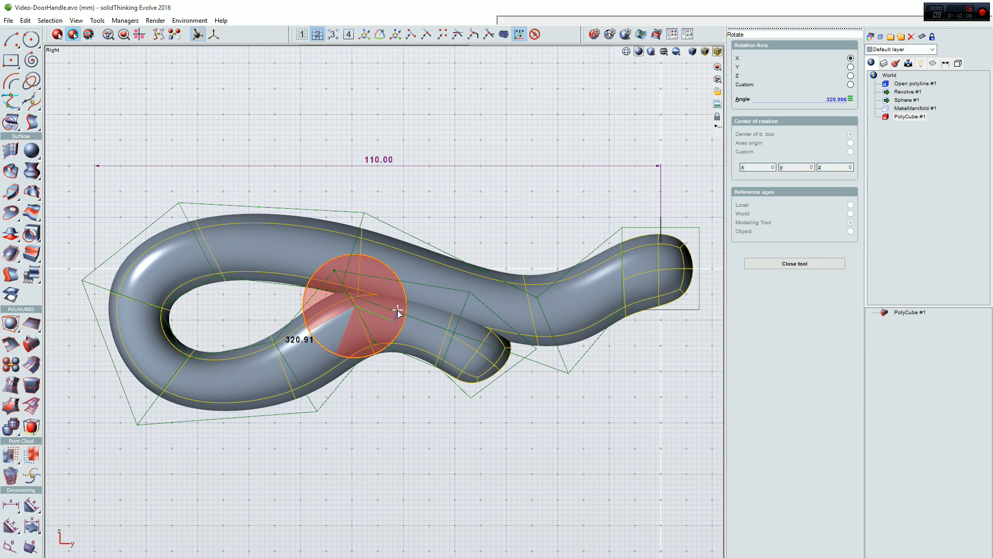
key(t)
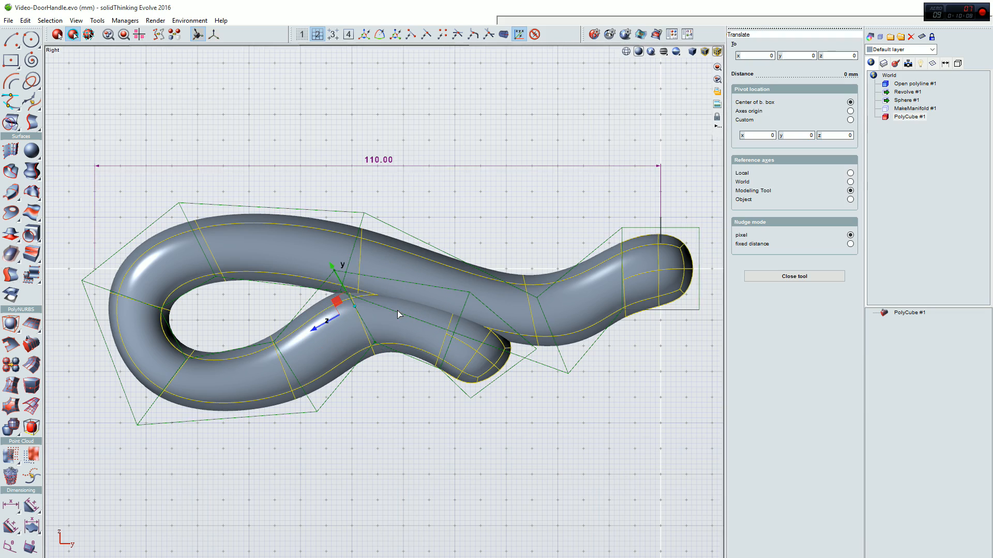
drag(334, 306, 326, 331)
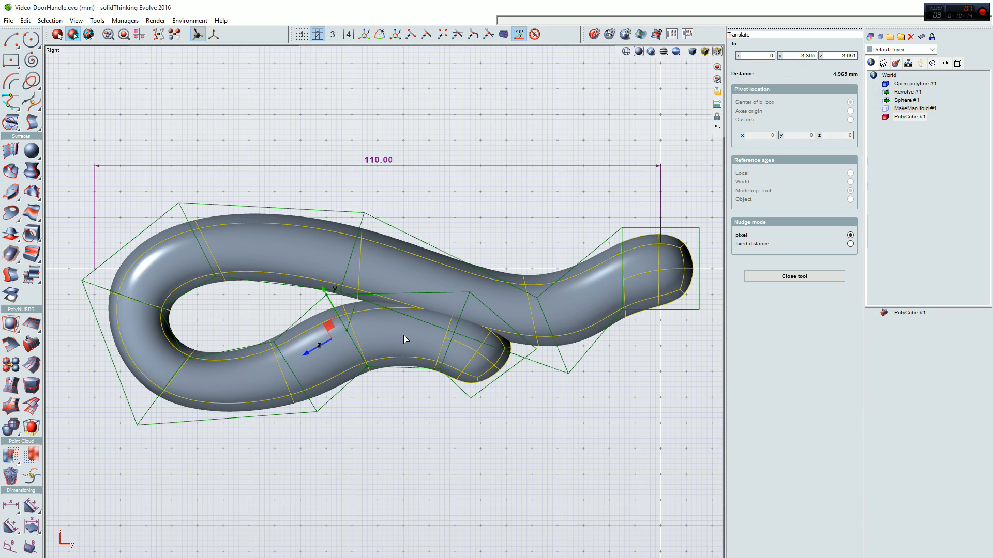
key(Escape)
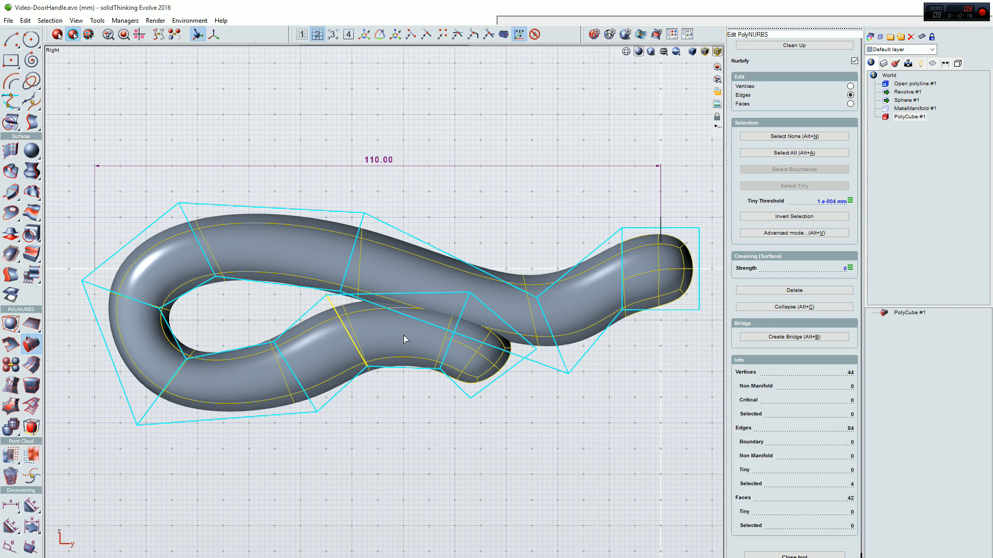
Translate the edge loop just before the grip's free end by about Y -6.11 and Z 1.93 mm.
click(448, 354)
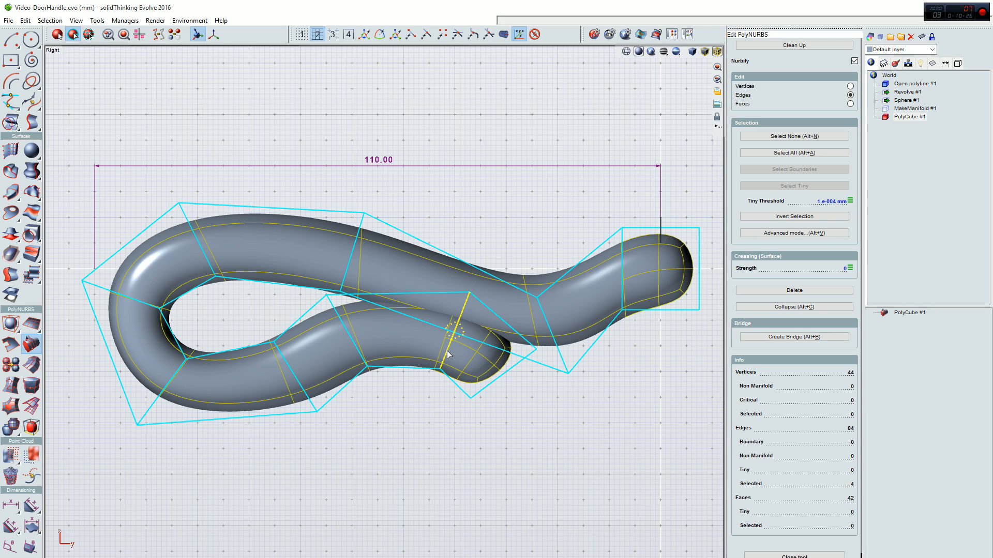
key(t)
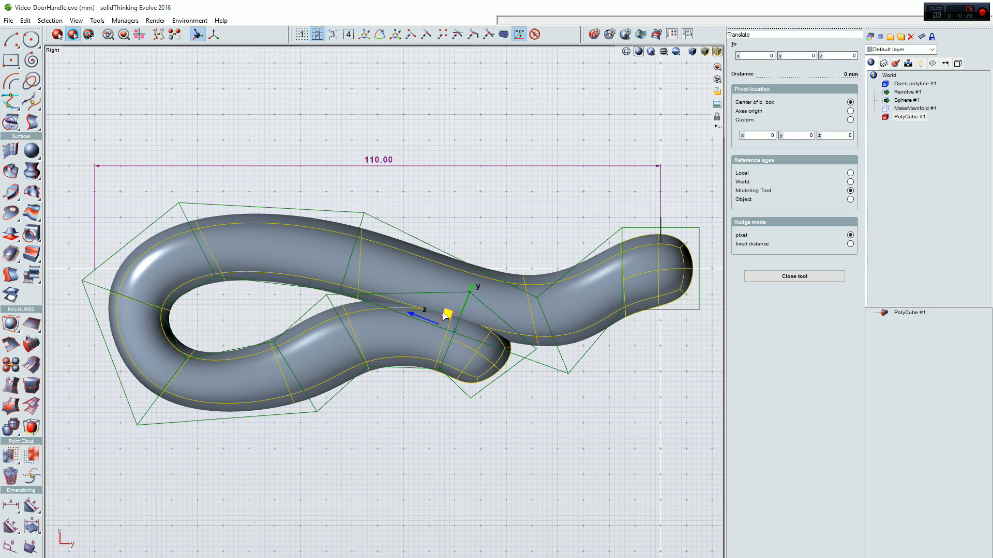
drag(446, 317, 428, 342)
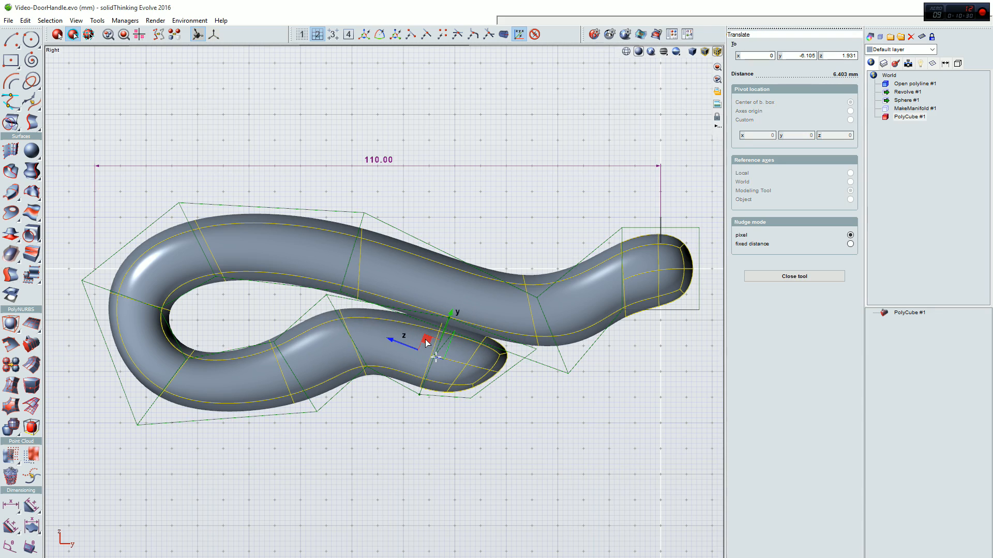
key(Escape)
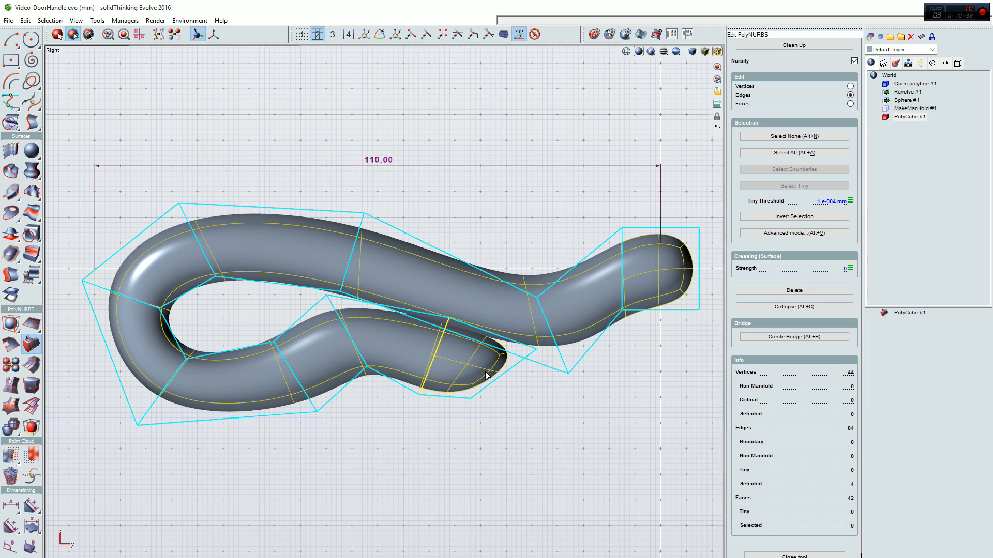
Turn the free end's edge loop downward, translating it by about Y -8.33 and Z -1.03 mm with X rotations of about 24.29° and 339.31°.
click(499, 378)
key(t)
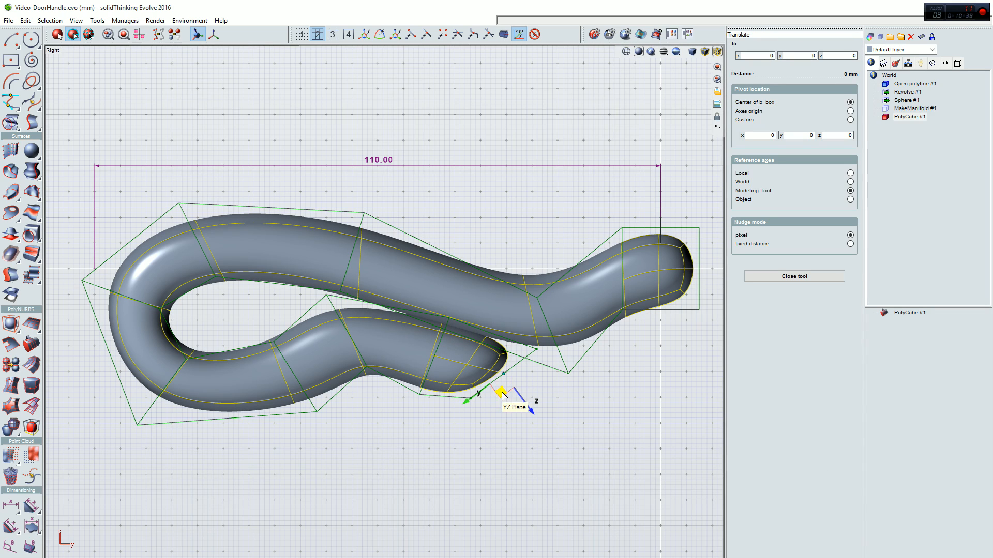
key(r)
drag(510, 420, 536, 424)
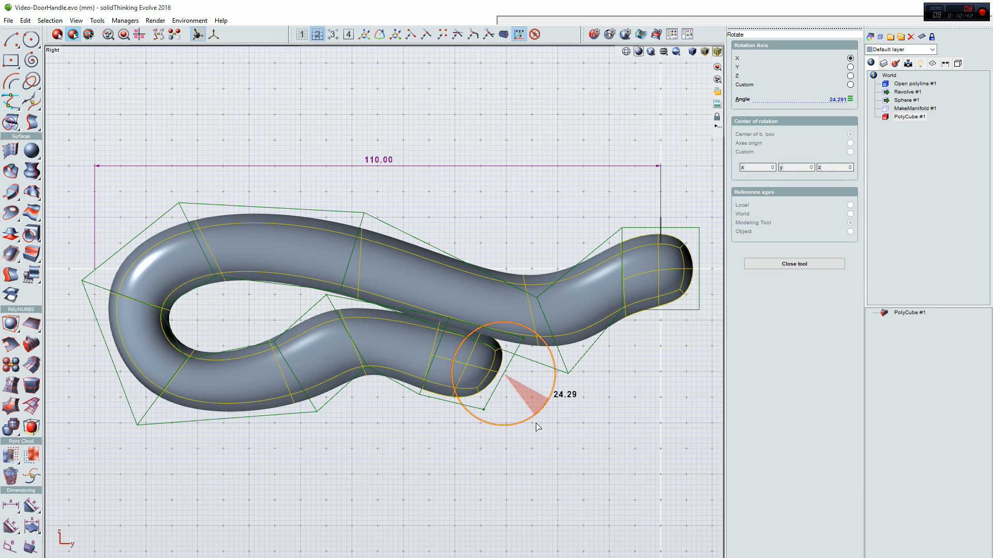
key(t)
drag(495, 351, 483, 398)
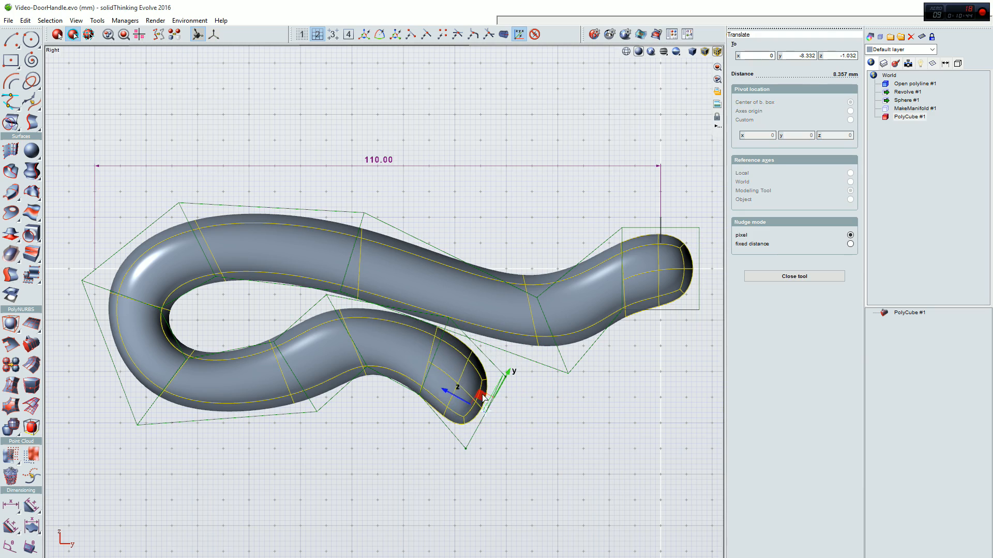
key(r)
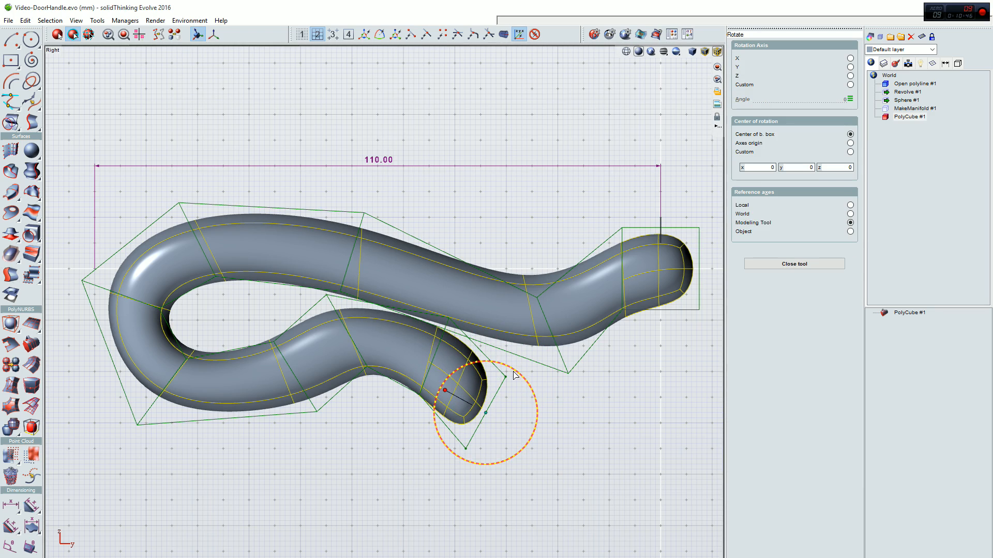
drag(518, 376, 495, 403)
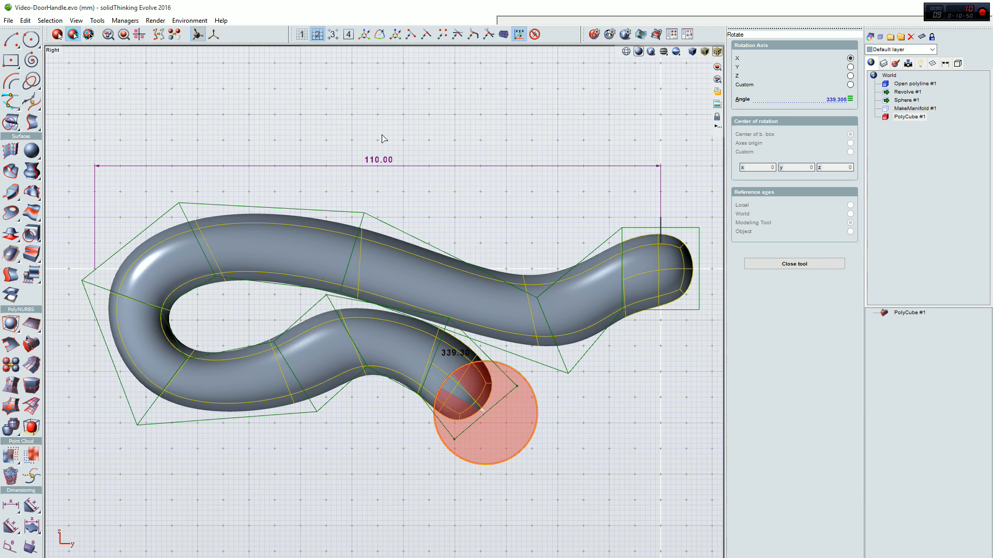
Unhide the MakeManifold shaft and inspect it together with the grip in a maximized perspective view.
click(886, 110)
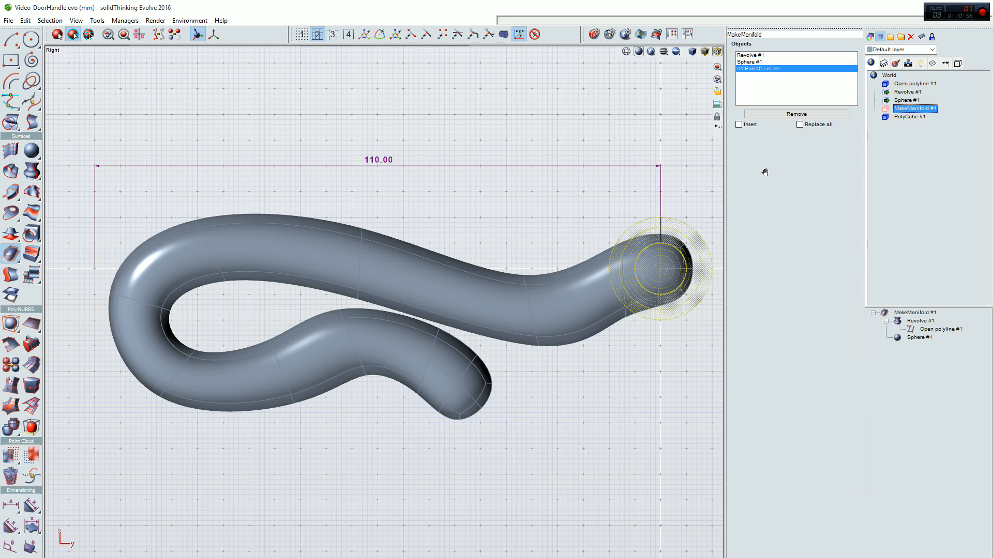
key(ctrl+h)
double_click(407, 51)
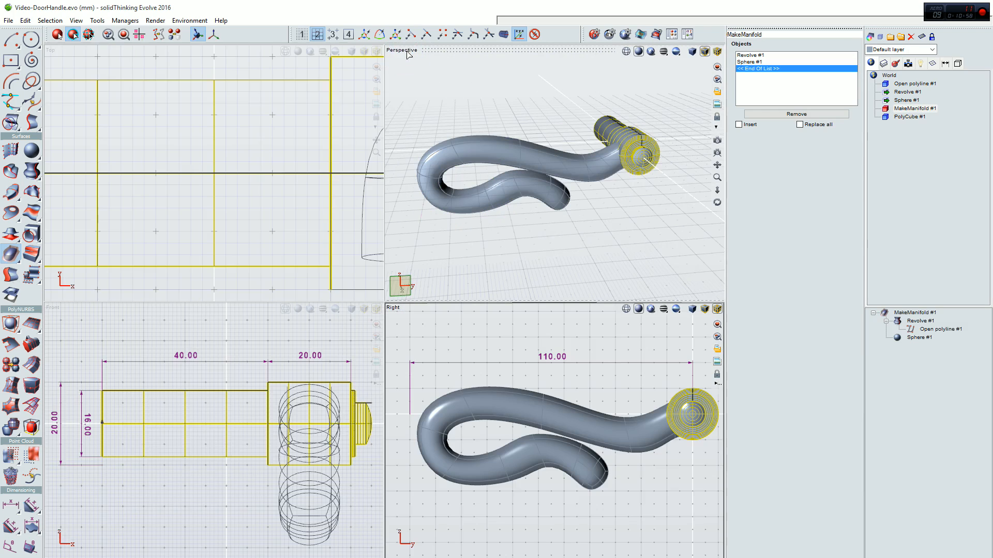
double_click(532, 50)
mouse_move(428, 313)
middle_down()
mouse_move(427, 322)
mouse_move(510, 343)
mouse_move(442, 334)
mouse_move(401, 261)
mouse_move(410, 295)
mouse_move(433, 306)
mouse_move(428, 300)
middle_up()
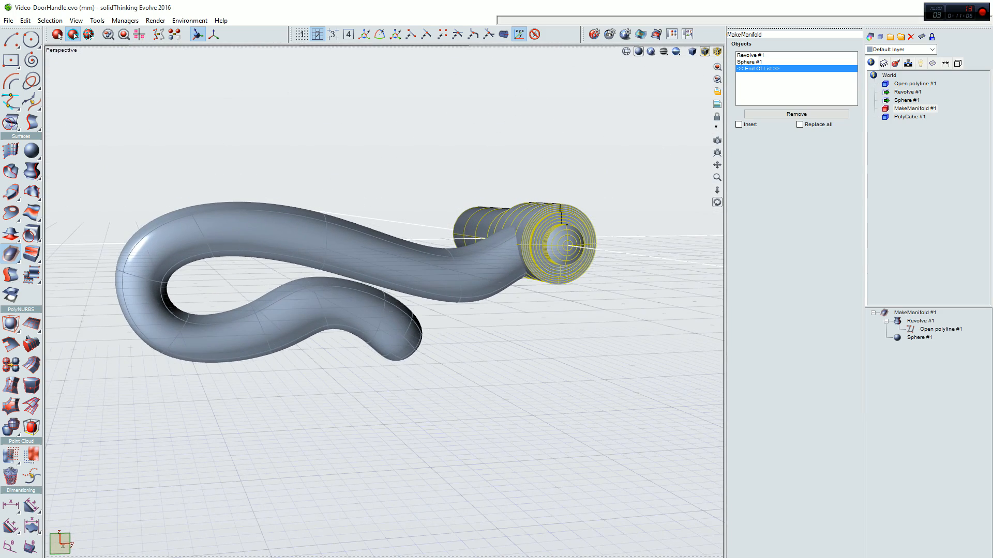
scroll(428, 300, up, 4)
scroll(428, 300, down, 2)
shift+middle_drag(428, 300, 418, 348)
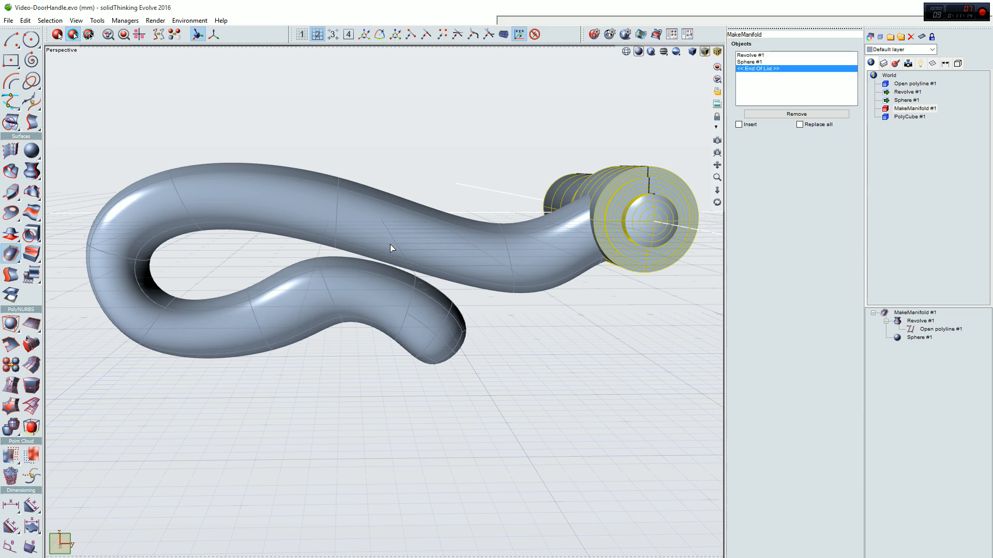
key(space)
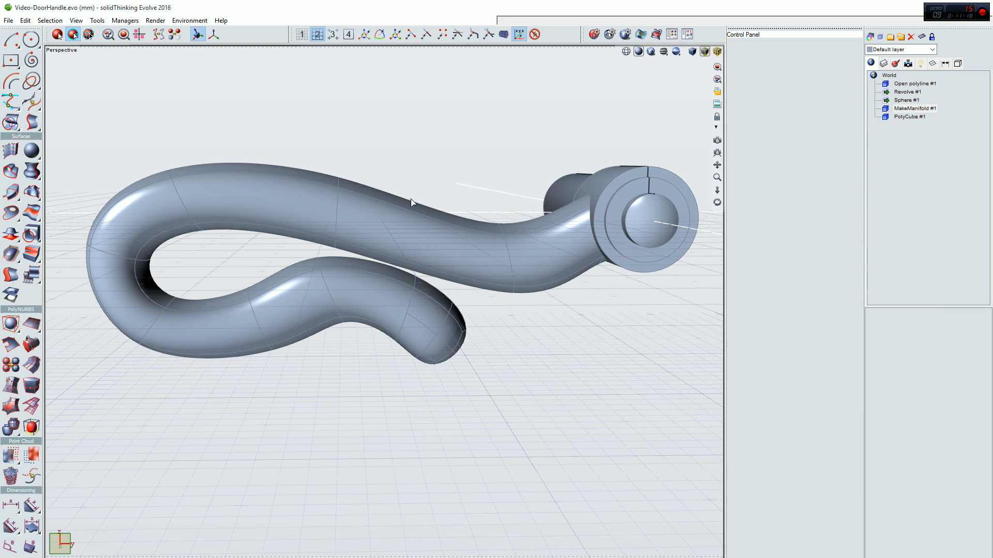
Edit the grip's vertices and move the upper vertex pair at the bend beside the shaft to about Y -17, Z 4 mm.
click(448, 239)
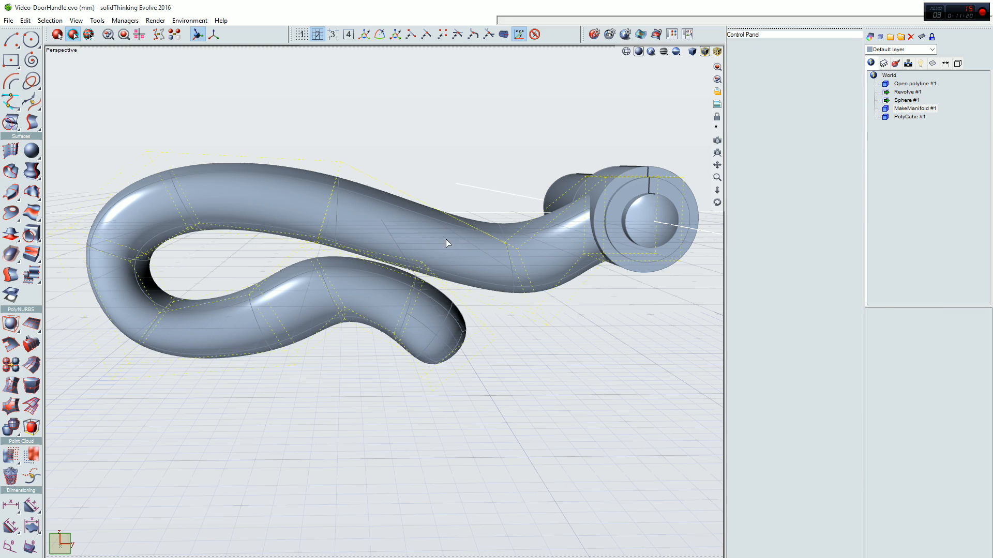
double_click(417, 235)
middle_drag(576, 382, 562, 386)
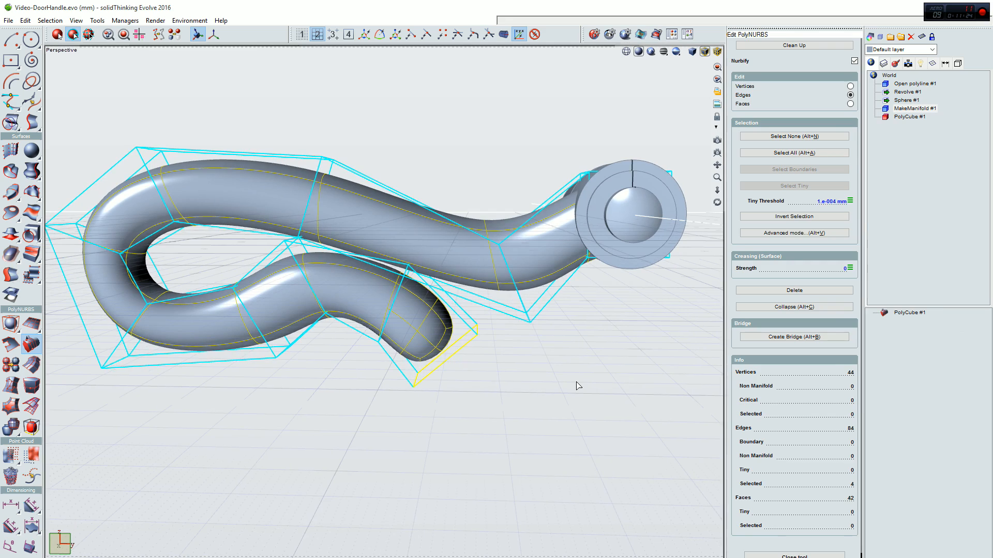
key(v)
drag(449, 197, 535, 261)
middle_drag(535, 262, 501, 308)
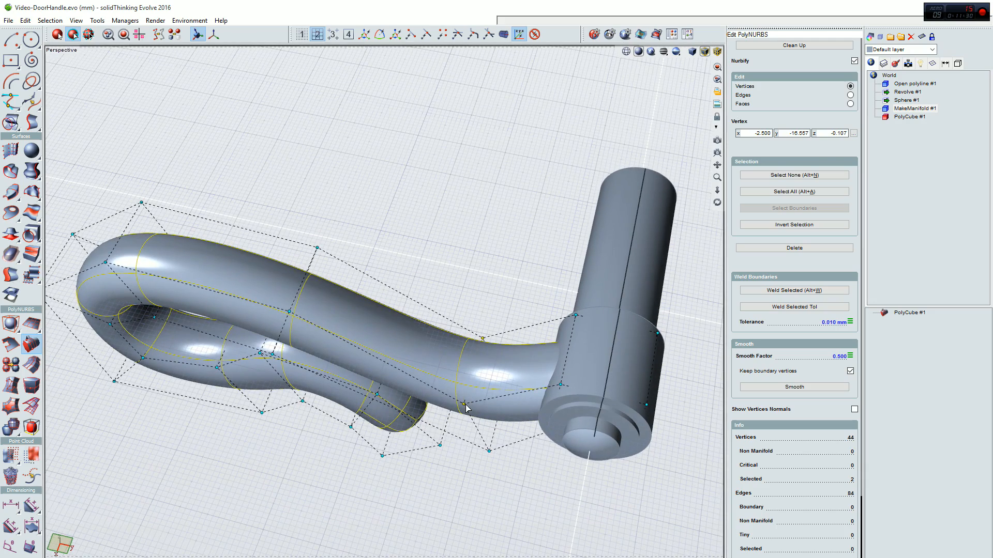
middle_drag(494, 371, 513, 340)
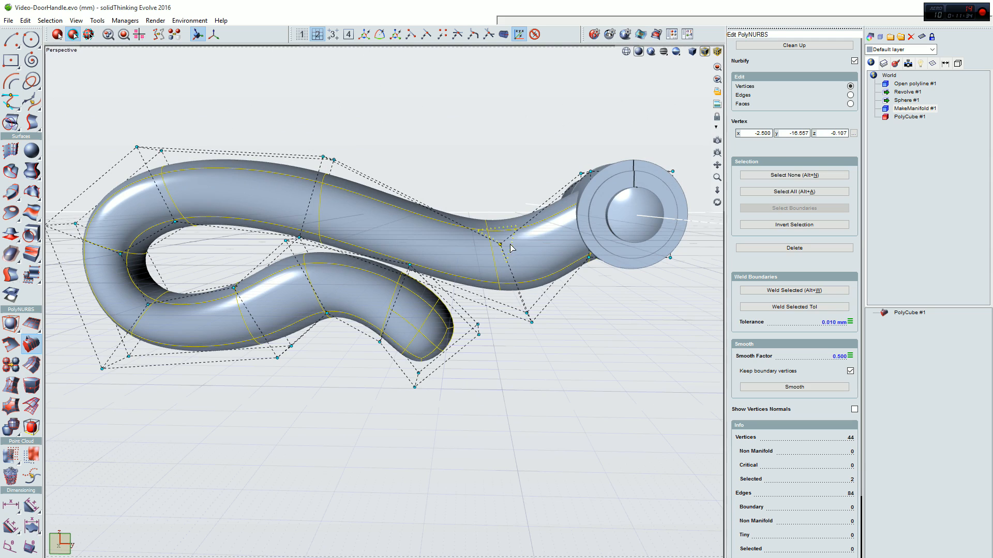
drag(501, 245, 501, 221)
Move the lower vertex pair at the bend beside the shaft to about Y -5, Z -18 mm.
middle_drag(561, 357, 509, 292)
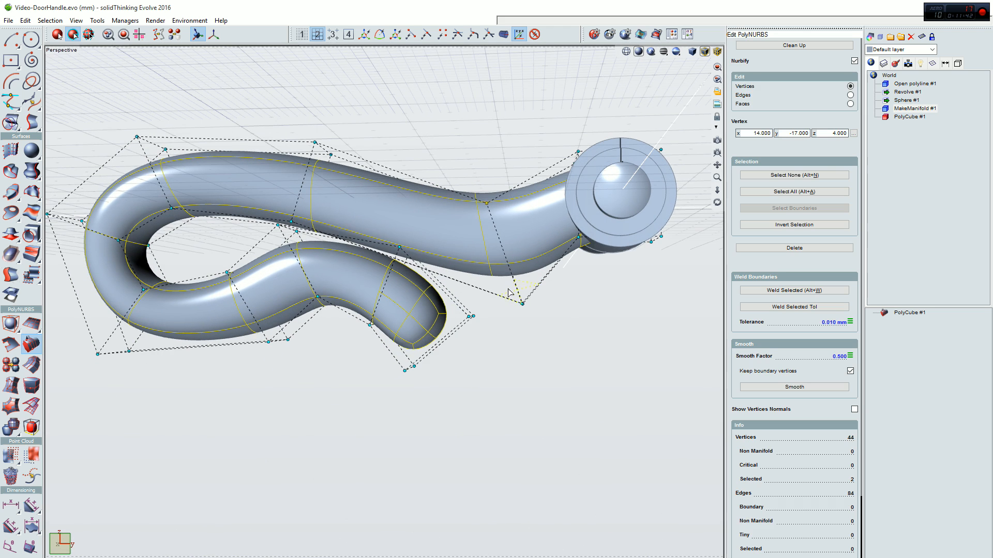
click(522, 304)
drag(523, 306, 551, 323)
middle_drag(489, 319, 541, 346)
Move the vertex pairs on the loop's inner side to about Y -54, Z 5 mm; Y -81, Z 7 mm; and Y -85, Z -13 mm.
middle_drag(341, 294, 312, 255)
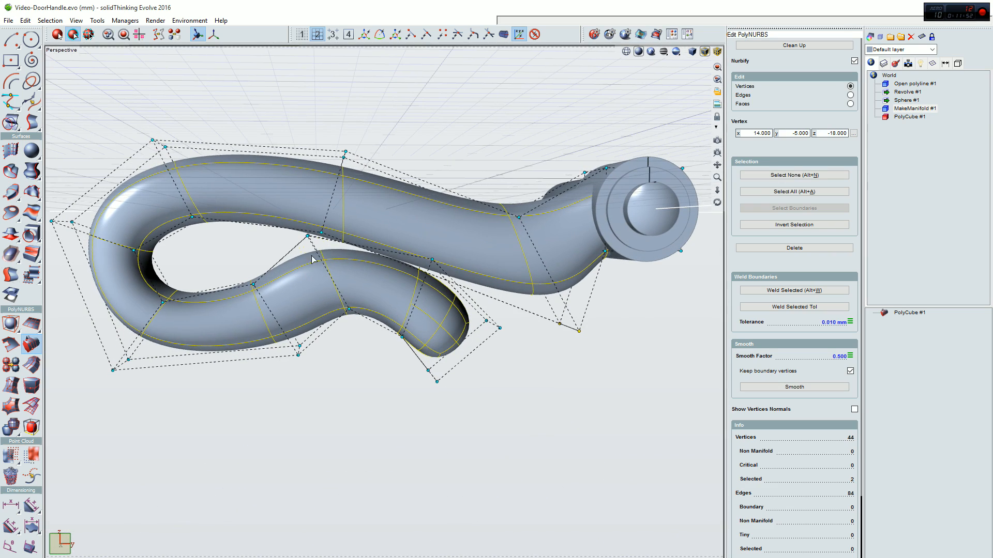
drag(305, 218, 325, 212)
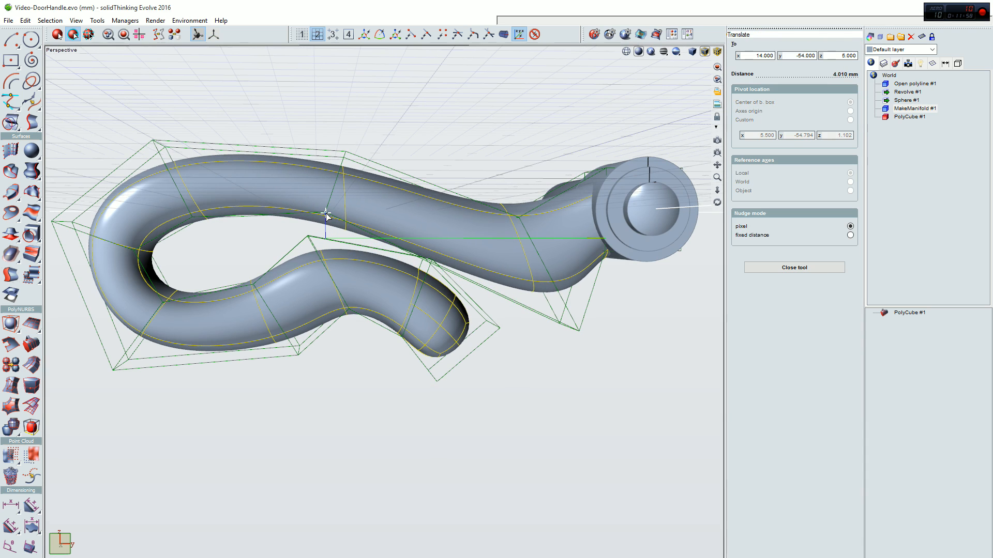
mouse_move(171, 204)
mouse_down()
mouse_move(220, 238)
mouse_move(179, 203)
mouse_up()
middle_drag(181, 213, 211, 249)
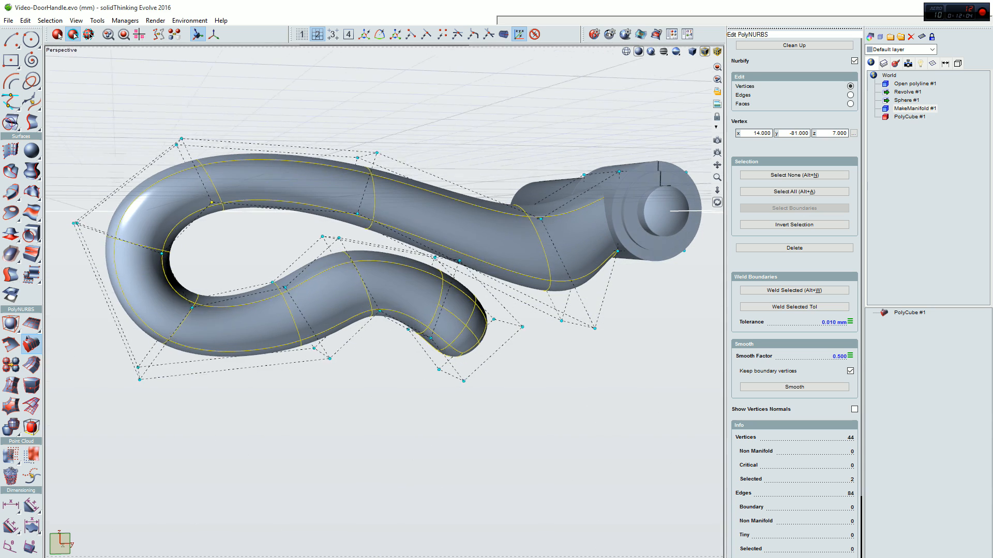
mouse_move(211, 304)
mouse_down()
mouse_move(186, 317)
mouse_move(206, 288)
mouse_move(192, 315)
mouse_up()
middle_drag(327, 311, 306, 310)
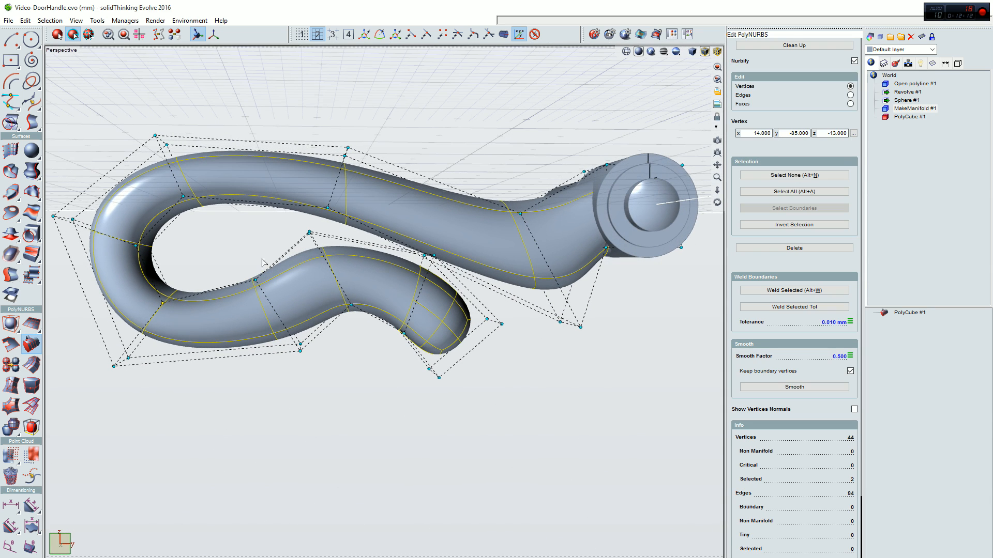
Move the lower run's upper vertex pairs inward to thin the grip toward its free end, placing the tip's pair at about Y -27, Z -22 mm.
drag(288, 220, 320, 256)
drag(230, 265, 266, 298)
middle_drag(398, 255, 398, 247)
drag(398, 239, 409, 279)
middle_drag(521, 348, 492, 329)
drag(460, 289, 445, 338)
middle_drag(374, 384, 325, 315)
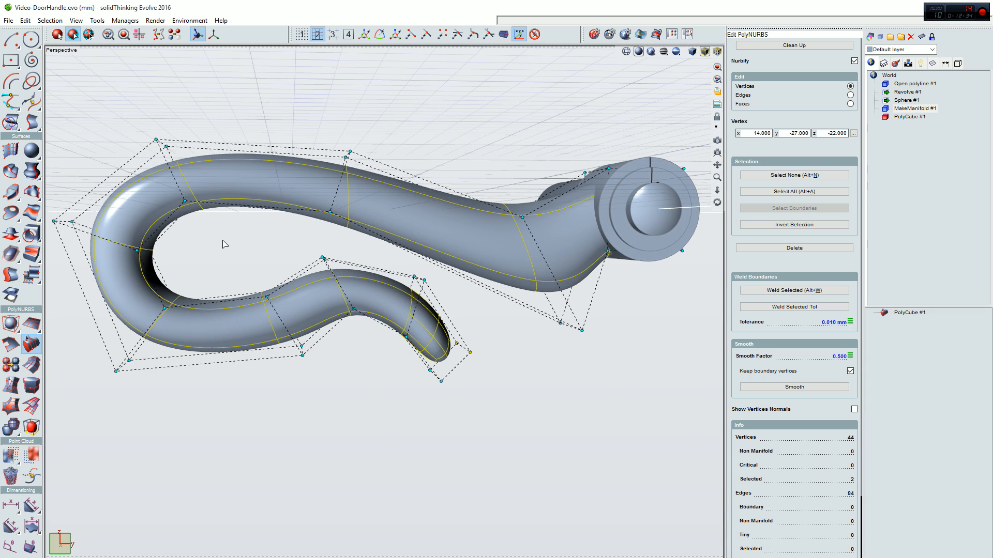
Select all vertices from the lower run's rise to the free end and move them together up and toward the outer bend.
drag(225, 239, 496, 433)
drag(355, 312, 325, 266)
middle_drag(280, 358, 186, 351)
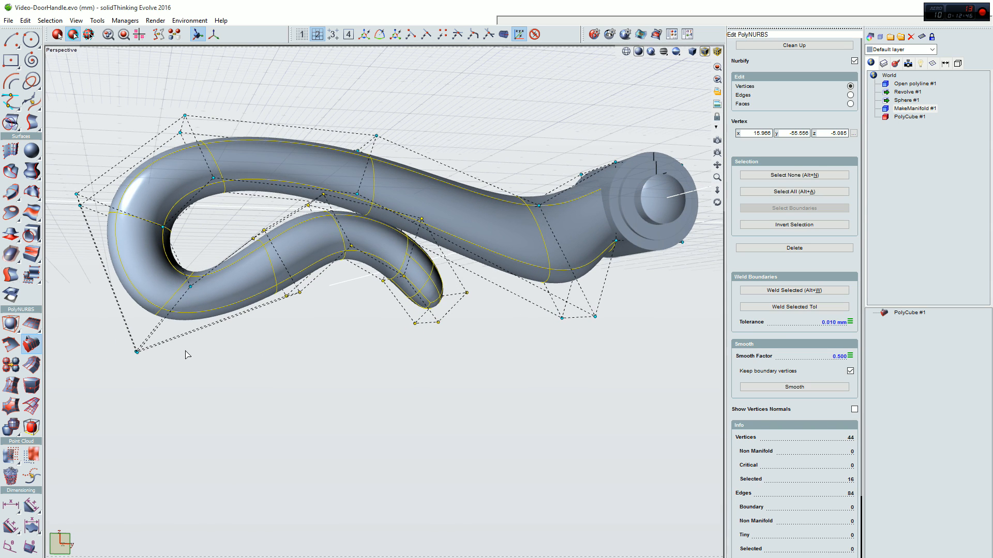
Switch to edge editing and rotate the edge loop at the outer bend's lower corner by about 16.64° around X.
key(e)
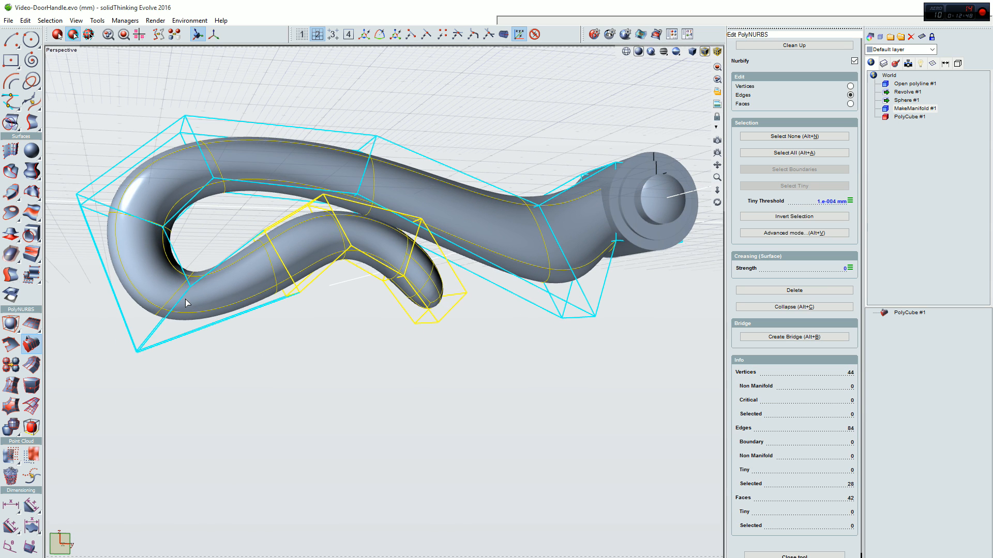
click(183, 299)
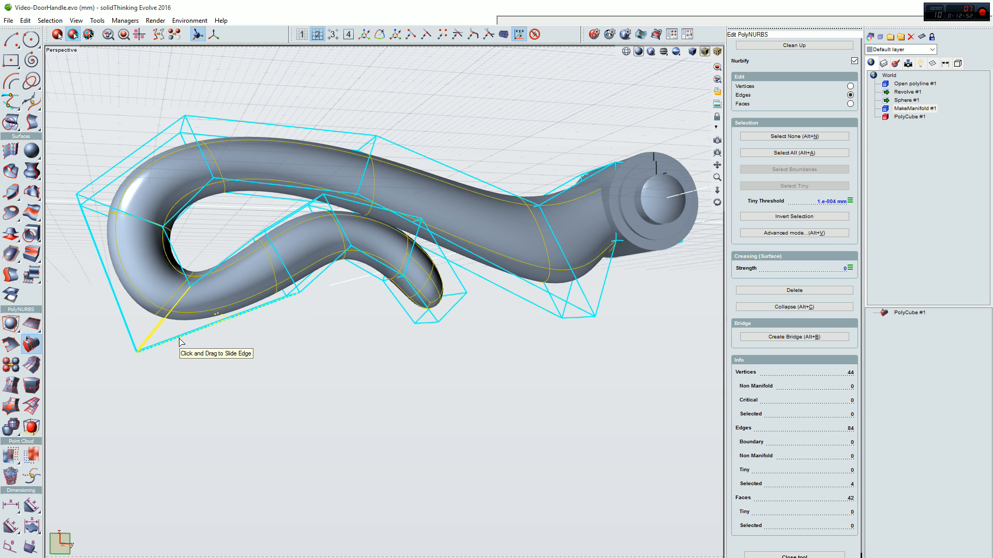
key(r)
drag(146, 371, 163, 369)
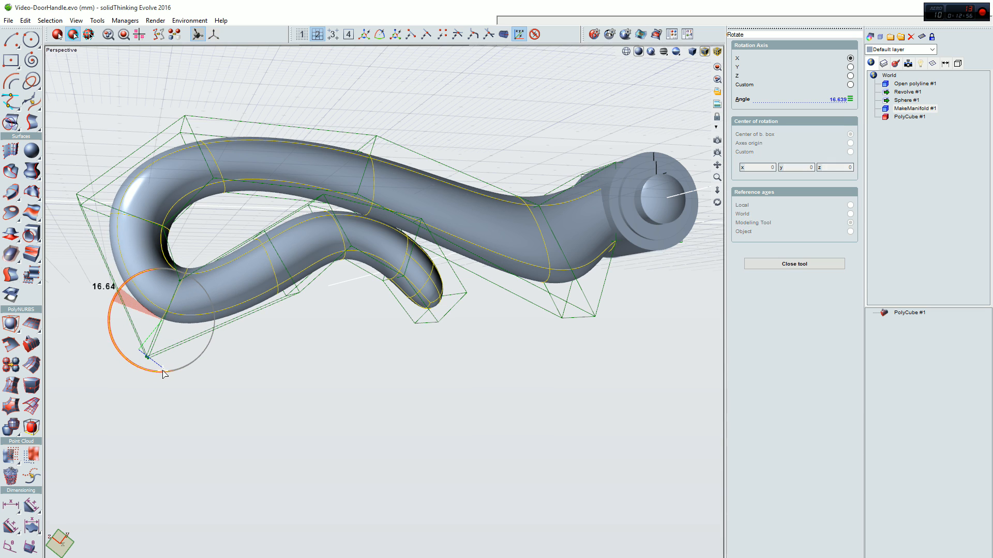
middle_drag(271, 362, 296, 343)
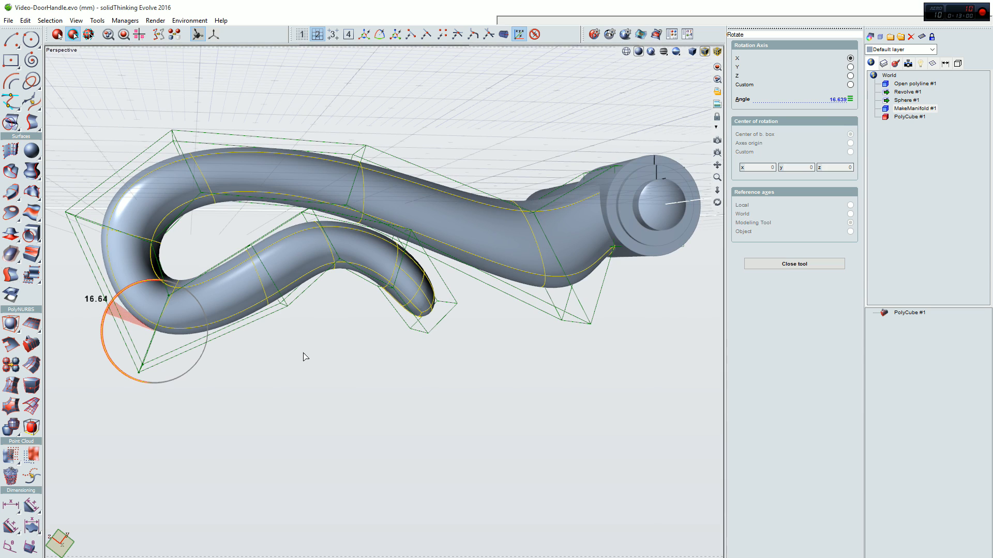
right_click(269, 273)
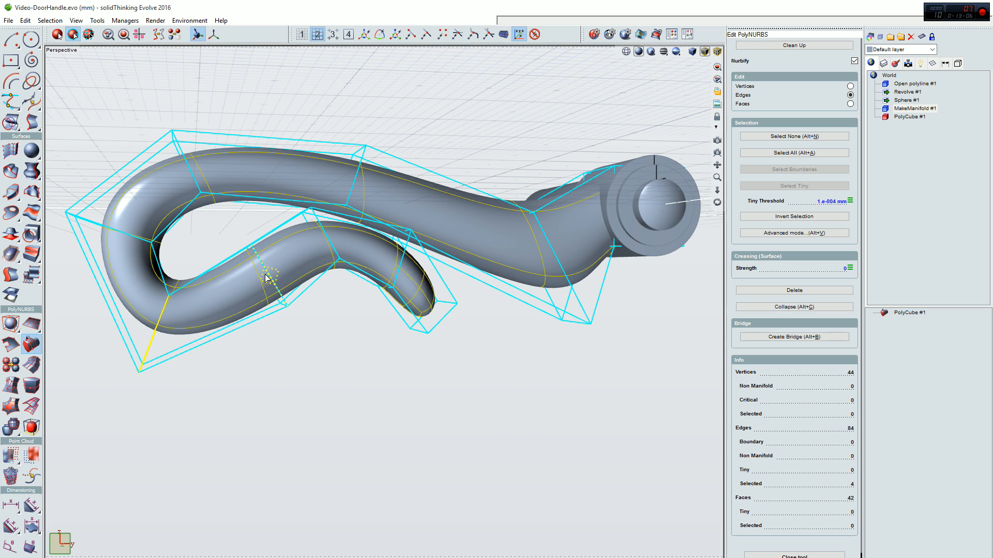
Translate the lower run's first edge loop after the outer bend by about Y -4.57 and Z 2.53 mm.
double_click(263, 267)
key(t)
drag(249, 271, 250, 302)
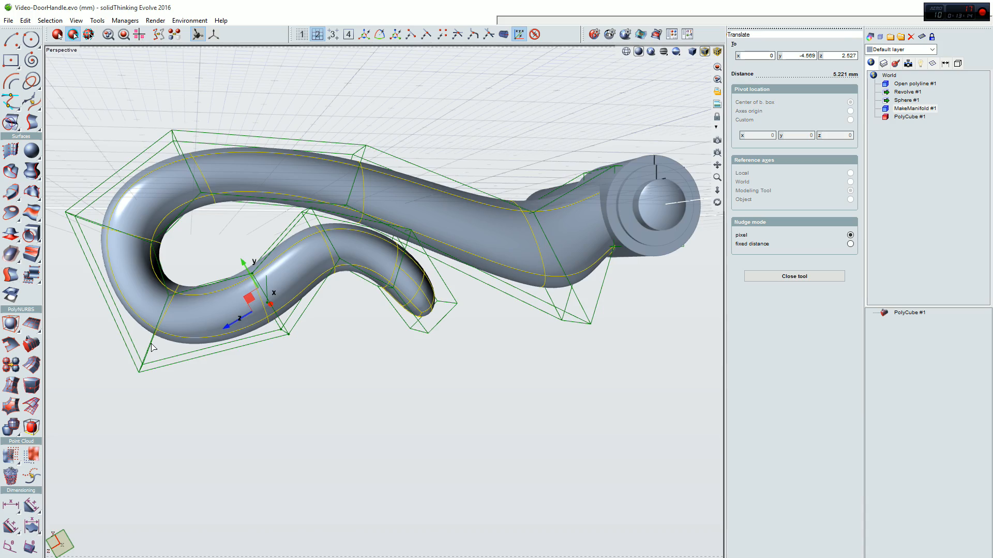
Scale the lower run's first edge loop after the outer bend to about 0.847 along Y and check the grip's shape.
middle_drag(279, 377, 303, 367)
scroll(303, 368, up, 2)
scroll(383, 274, down, 2)
middle_drag(383, 321, 298, 325)
scroll(366, 295, up, 2)
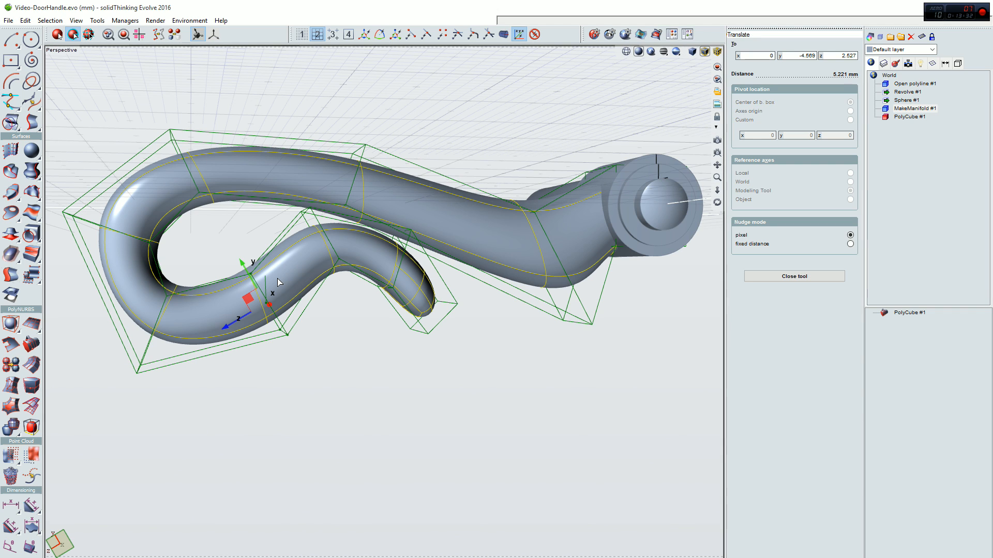
key(s)
middle_drag(187, 336, 253, 339)
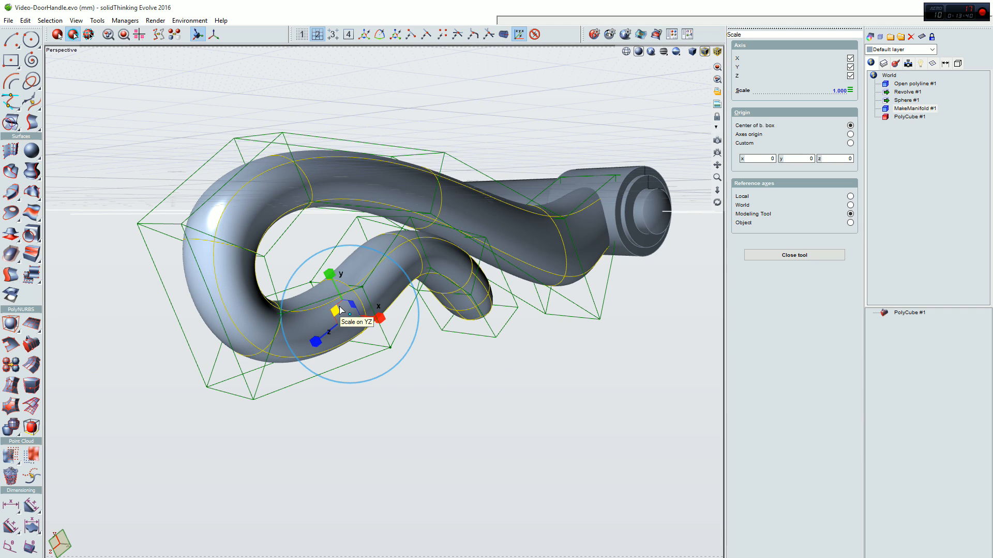
drag(335, 290, 333, 282)
middle_drag(351, 304, 308, 314)
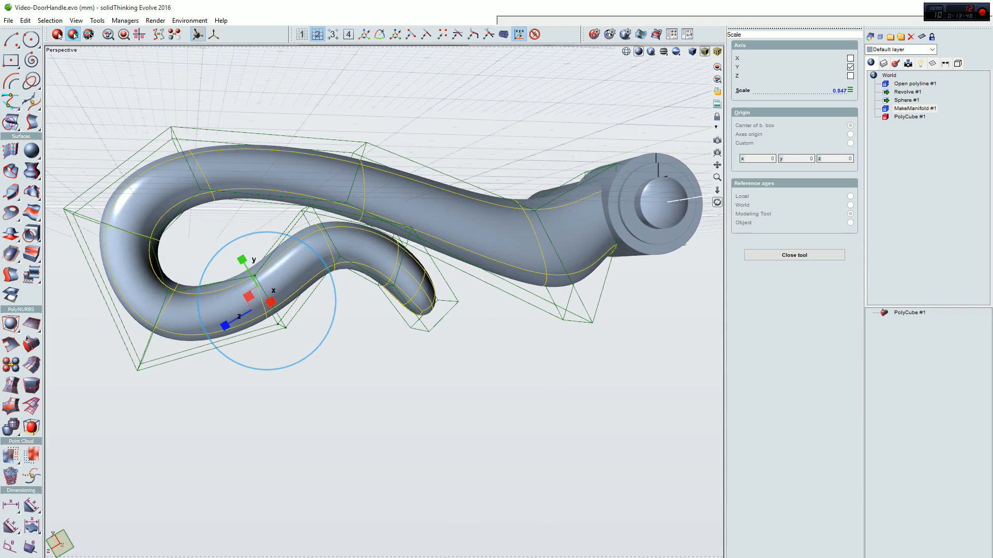
middle_drag(441, 366, 539, 392)
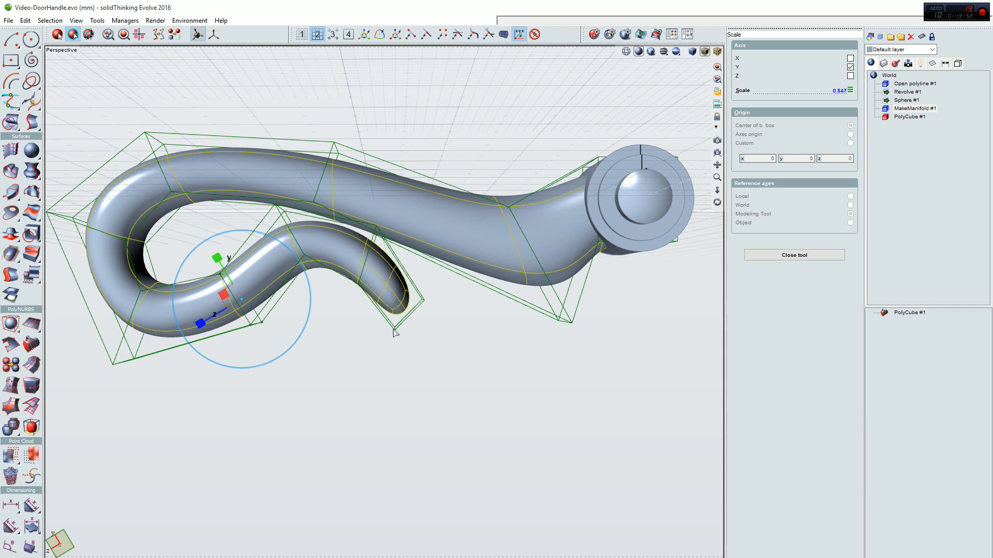
Translate the edge loop at the grip's free end by about Y 1.64 and Z 5.41 mm.
key(space)
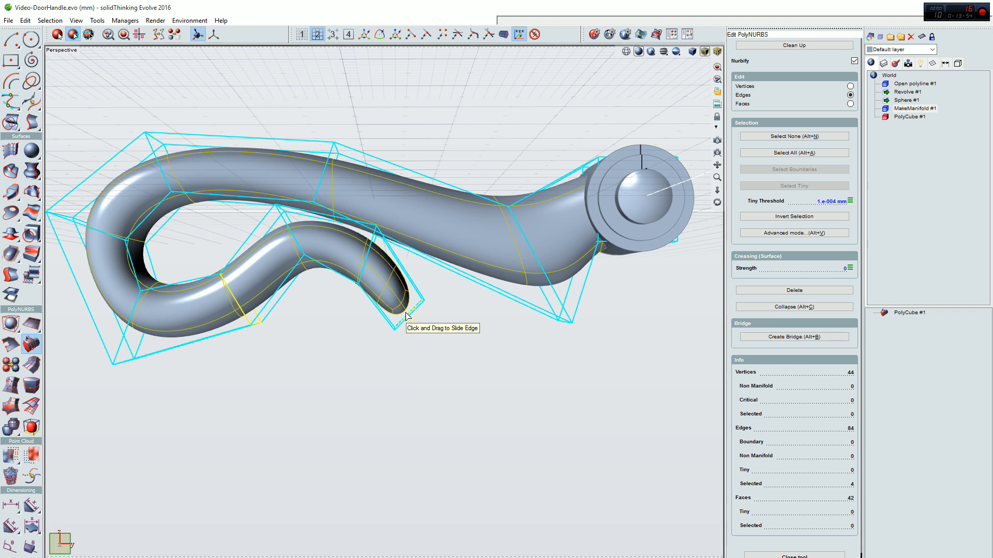
click(407, 316)
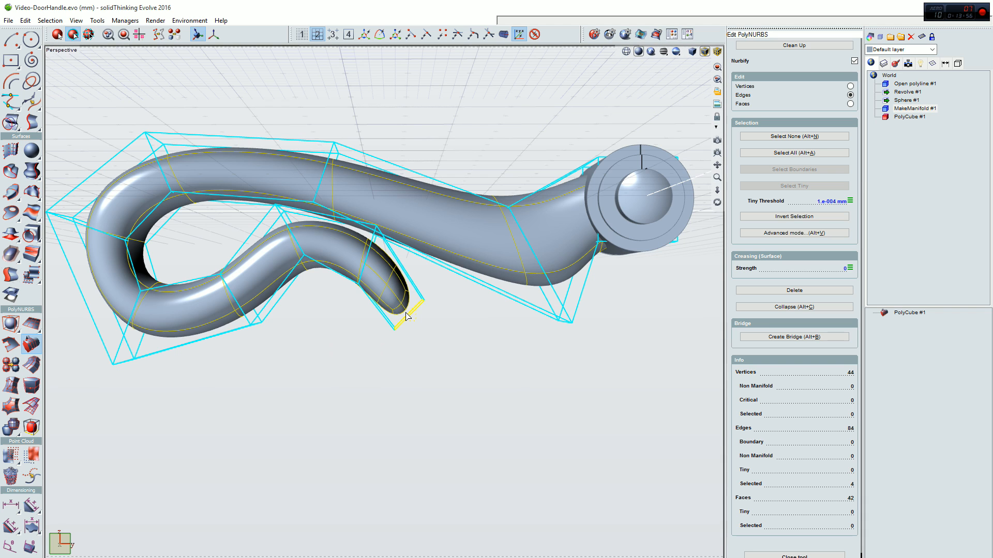
key(t)
drag(407, 296, 395, 274)
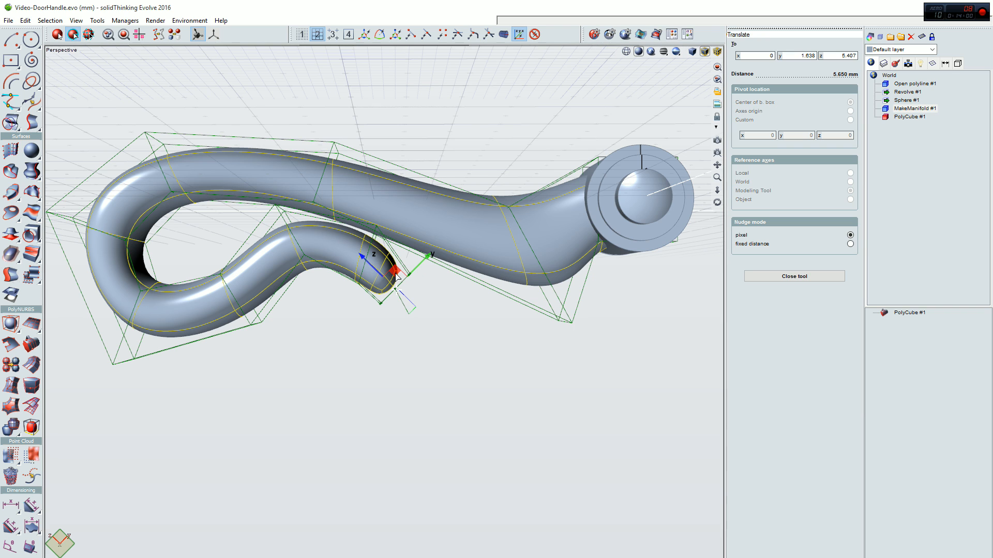
Scale the edge loop at the grip's free end to about 0.690 along Y.
key(s)
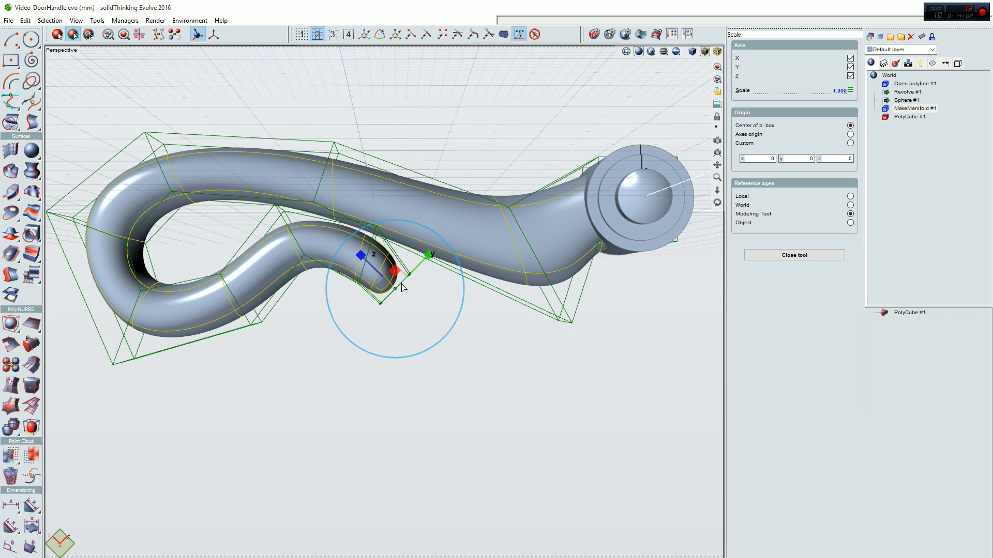
drag(428, 258, 420, 279)
middle_drag(316, 342, 302, 282)
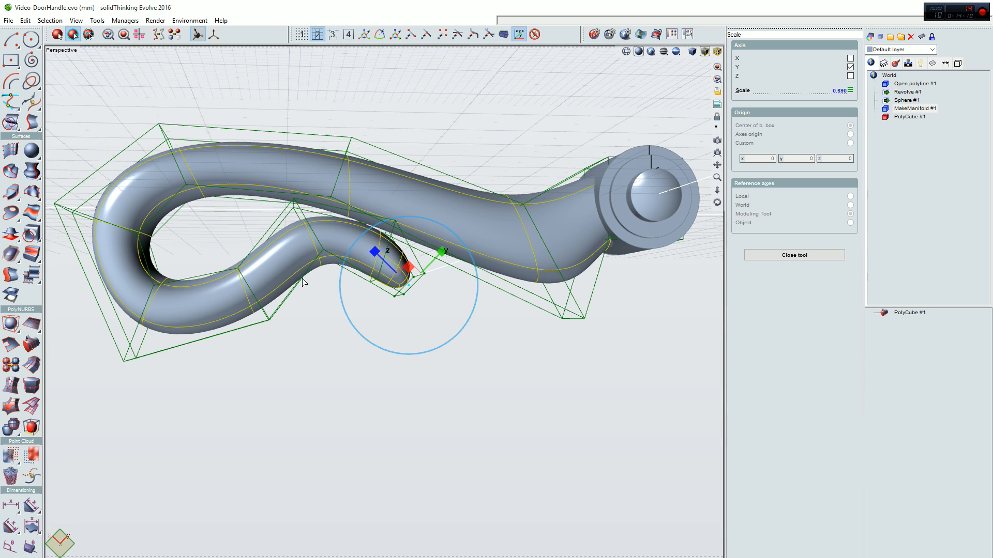
key(space)
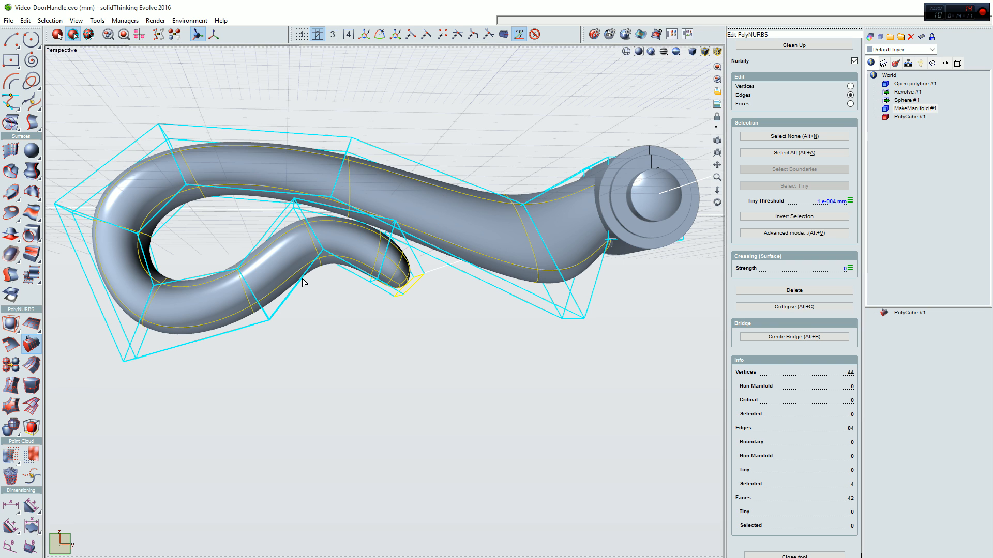
Scale the edge loop at the crest of the grip's lower run to about 0.784 along Y.
double_click(318, 239)
key(s)
drag(283, 187, 290, 198)
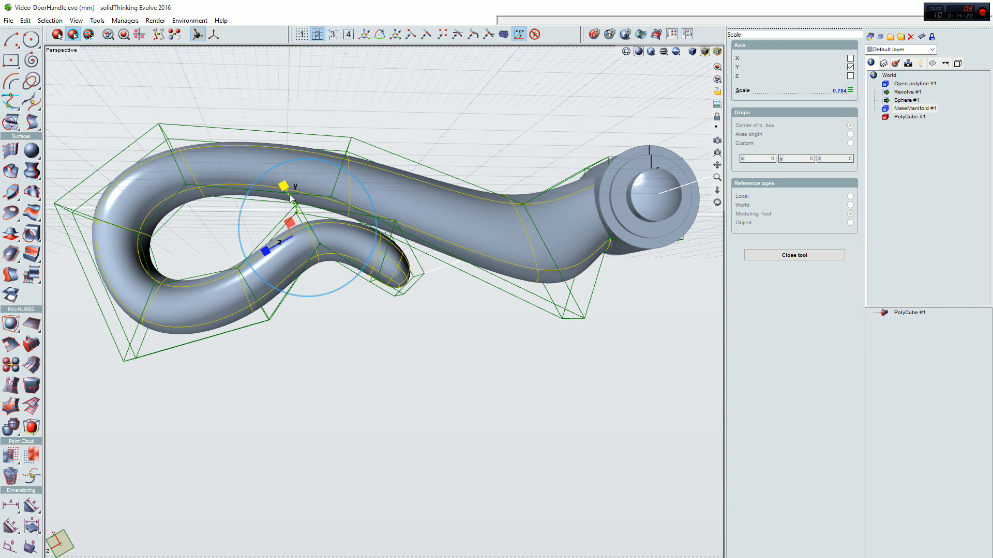
key(space)
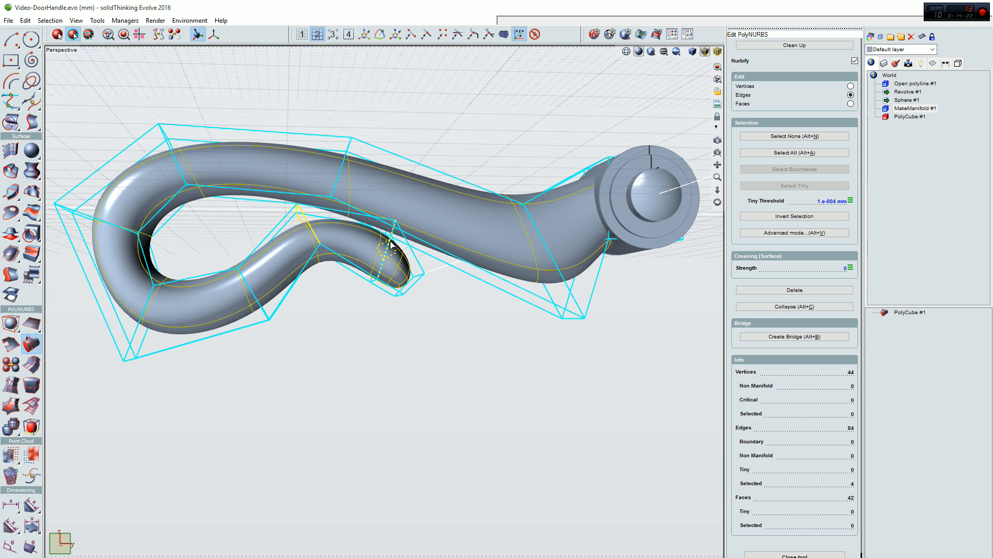
Scale the edge loop just before the grip's free end to about 0.951 along Y.
click(390, 243)
key(space)
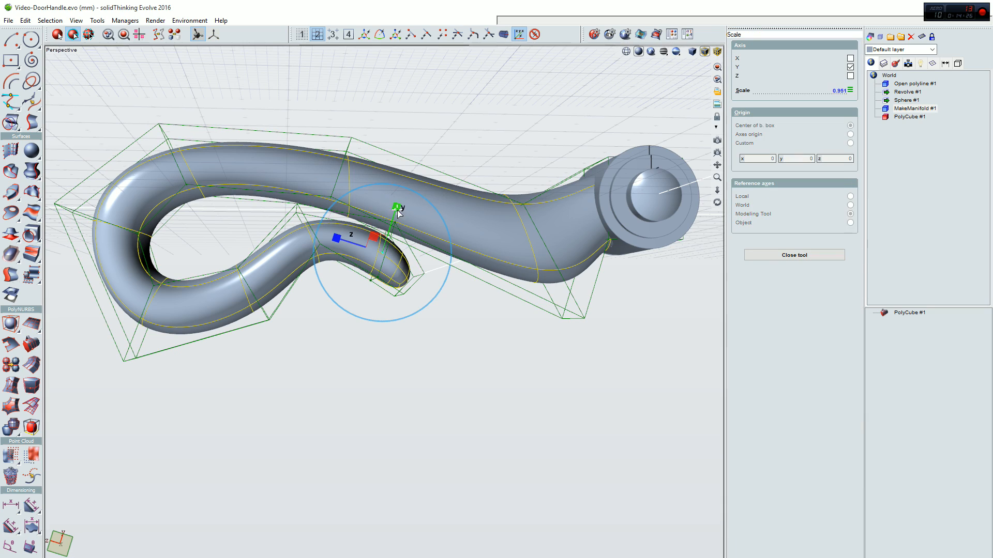
mouse_move(317, 337)
middle_down()
mouse_move(330, 370)
mouse_move(398, 389)
mouse_move(402, 418)
mouse_move(388, 405)
mouse_move(429, 413)
mouse_move(318, 345)
middle_up()
key(space)
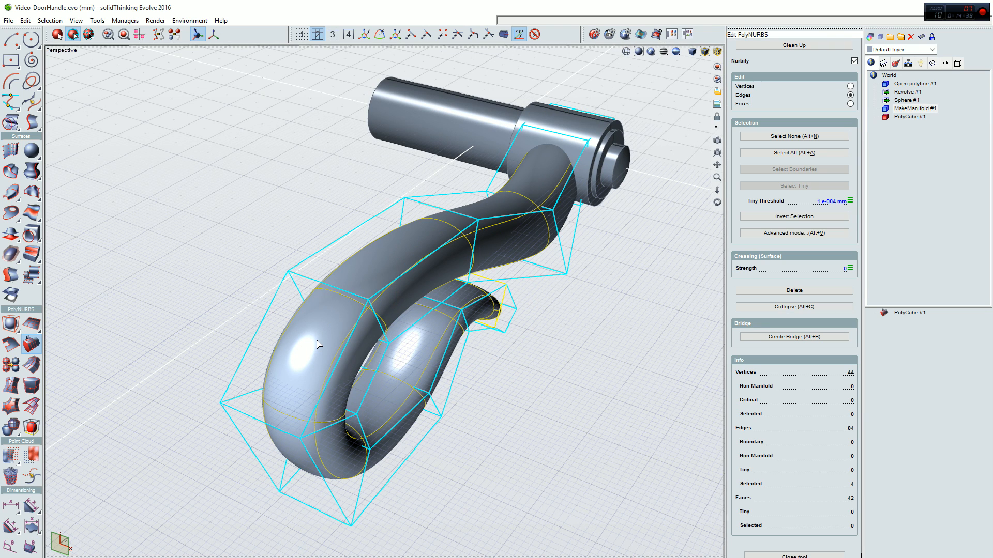
Select both lengthwise edge loops on the grip's outer side, running from the shaft around the bend to the free end.
middle_drag(312, 343, 315, 335)
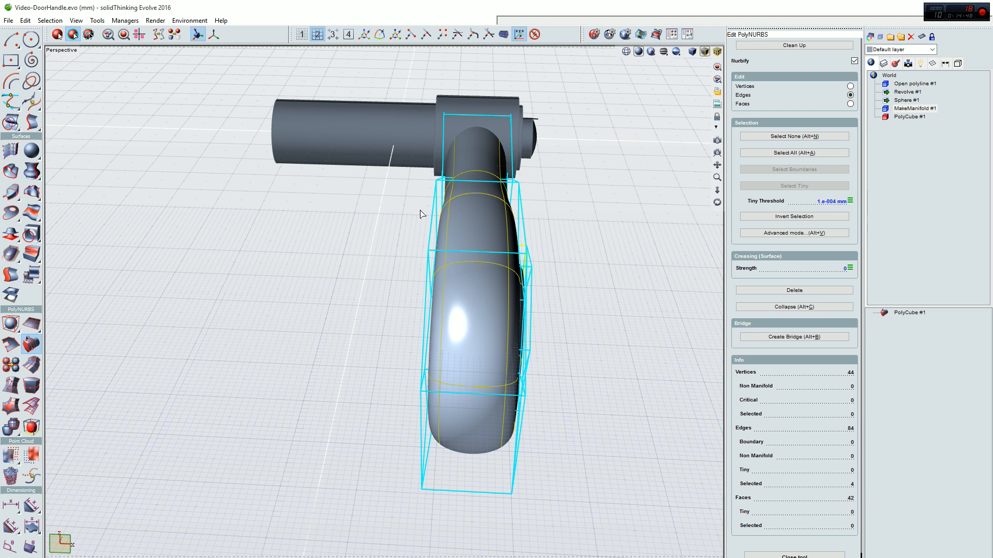
middle_drag(418, 217, 501, 208)
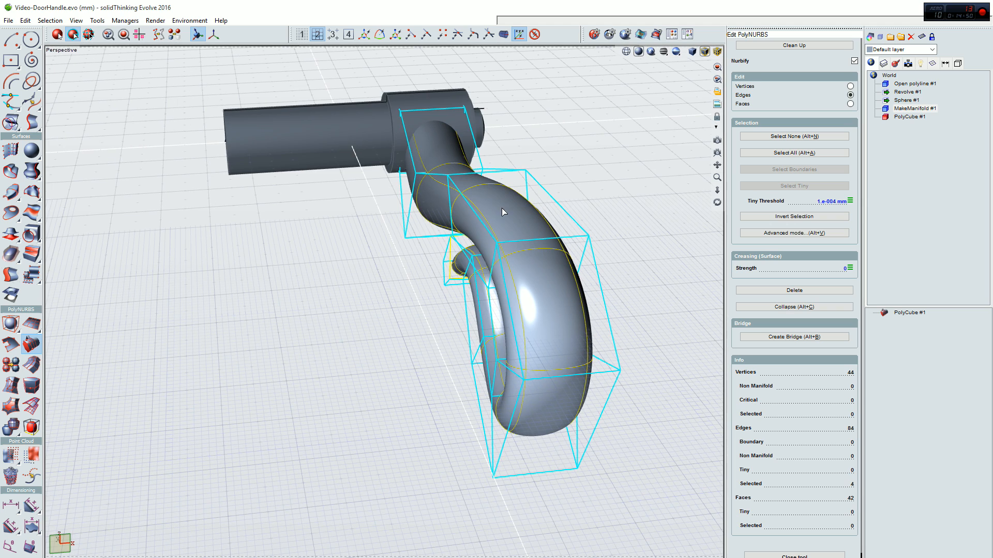
middle_drag(489, 220, 517, 239)
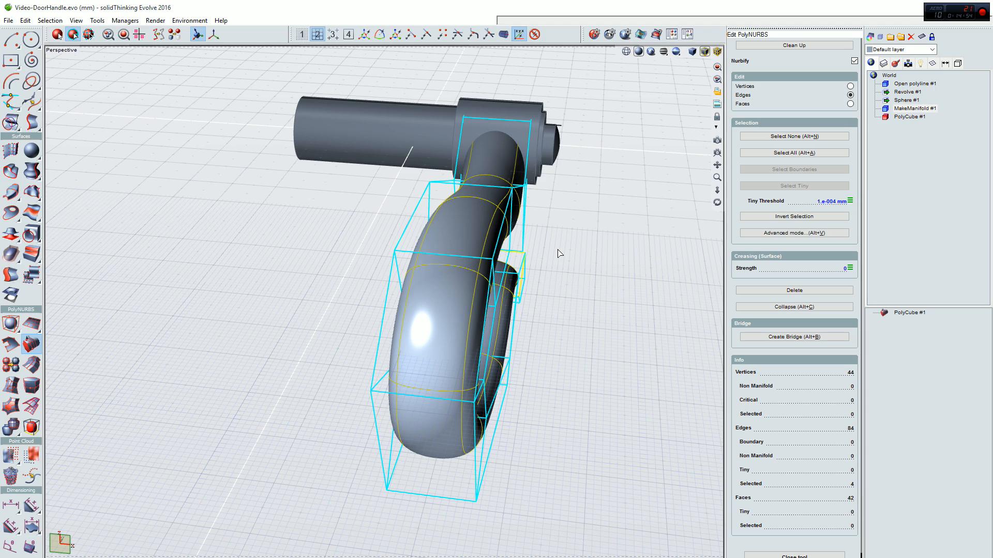
middle_drag(517, 239, 561, 248)
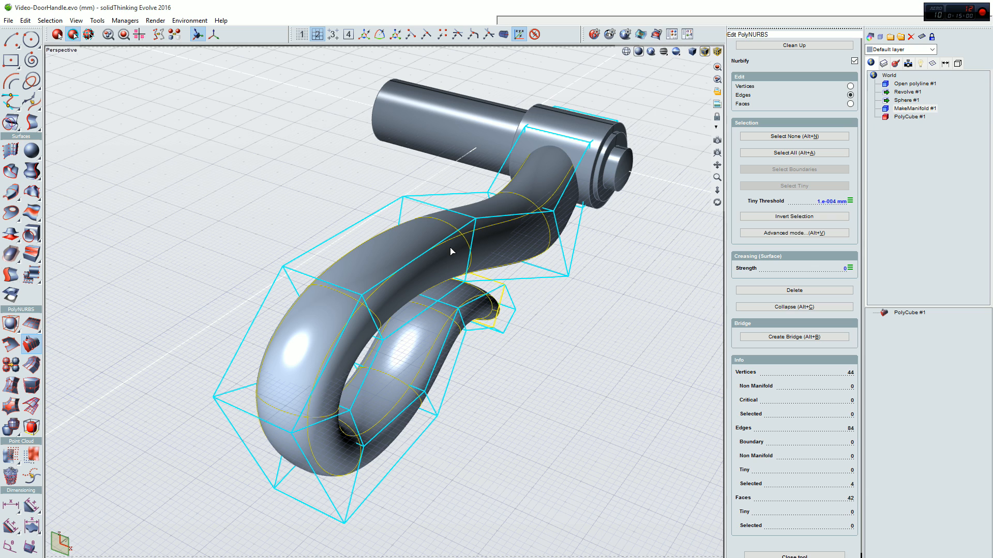
double_click(517, 216)
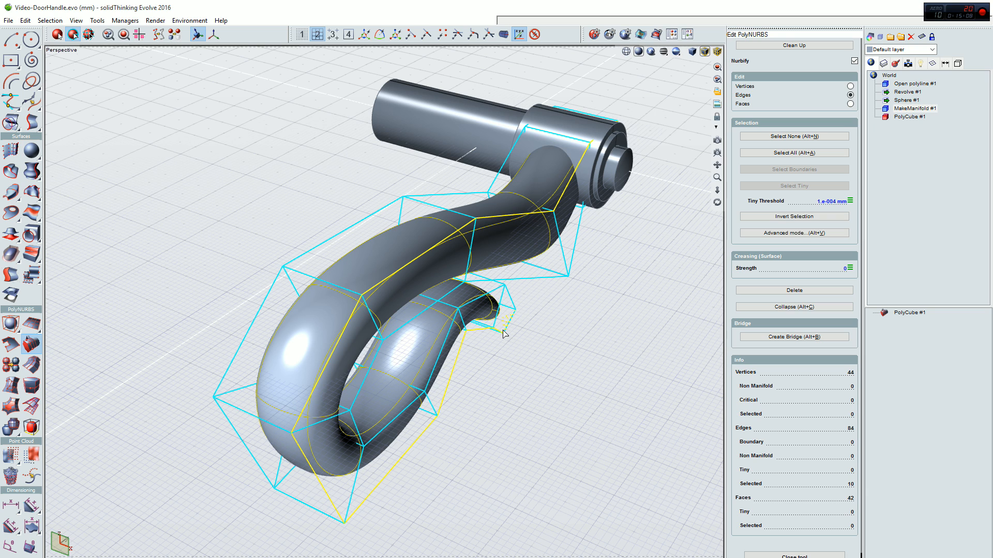
middle_drag(248, 247, 375, 248)
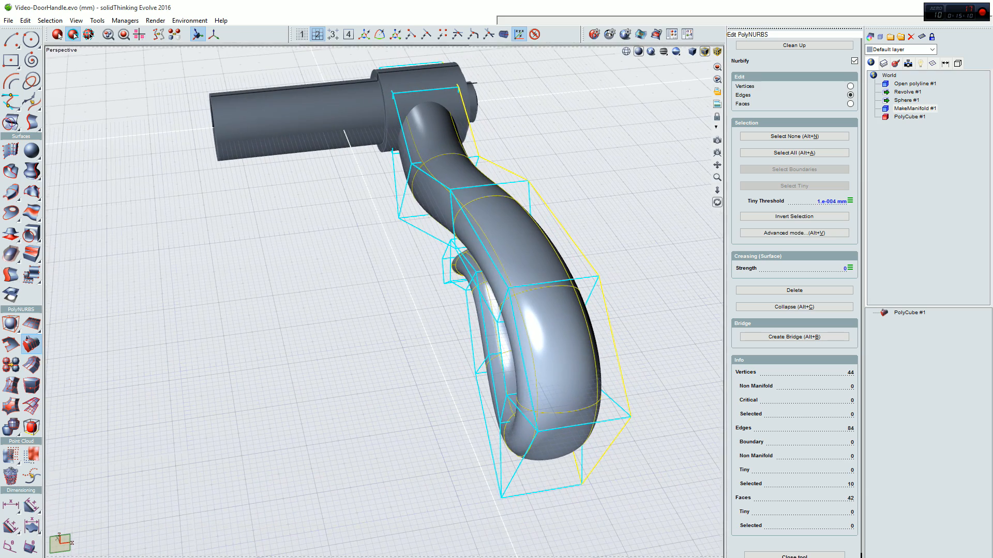
key(t)
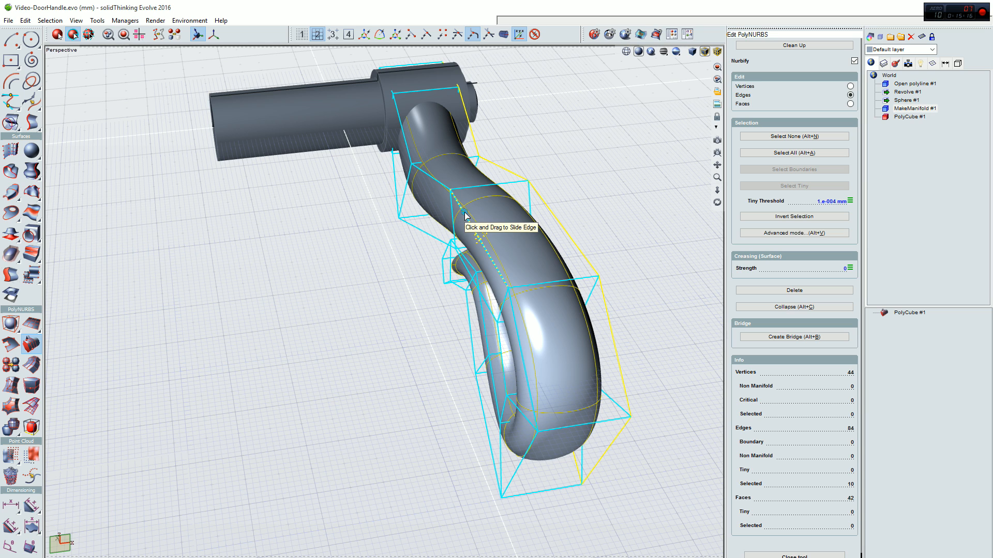
shift+click(466, 216)
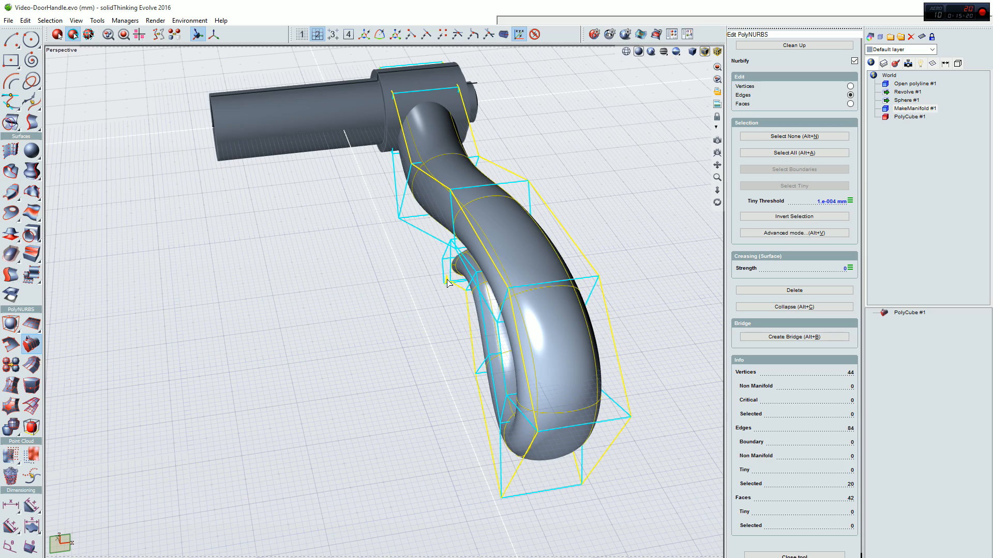
middle_drag(608, 293, 631, 274)
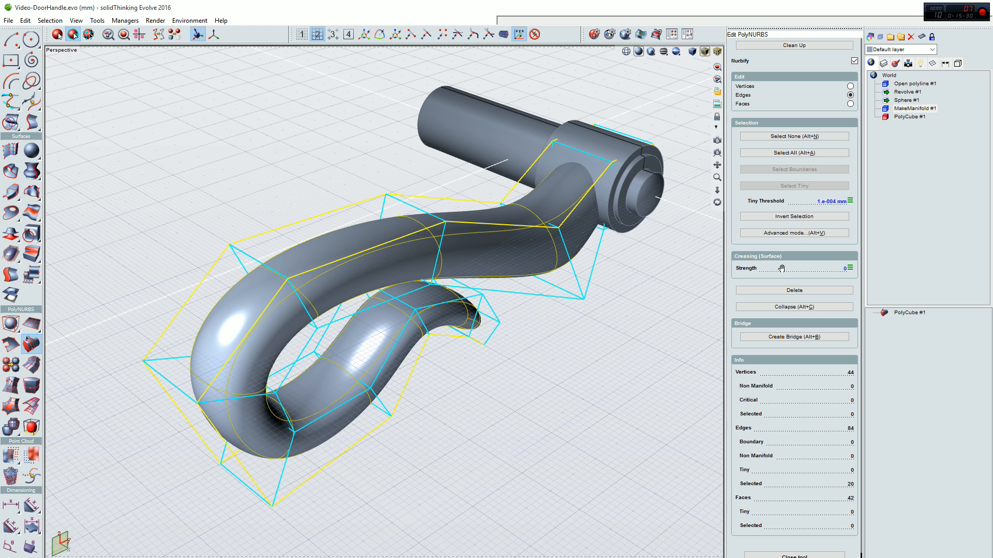
Crease the two selected lengthwise edge loops, trying a strength of 1.000 before settling on 0.500.
drag(785, 267, 881, 268)
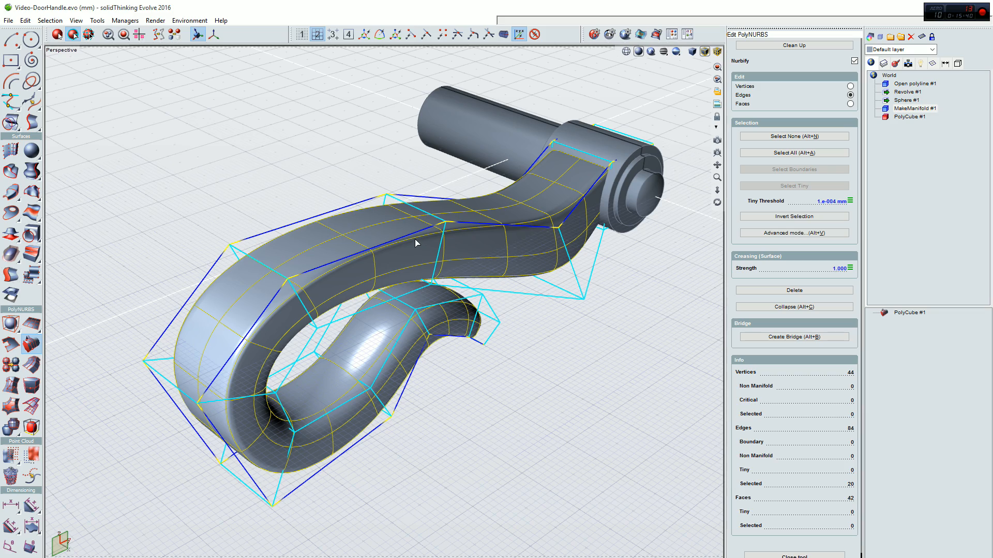
middle_drag(408, 254, 409, 248)
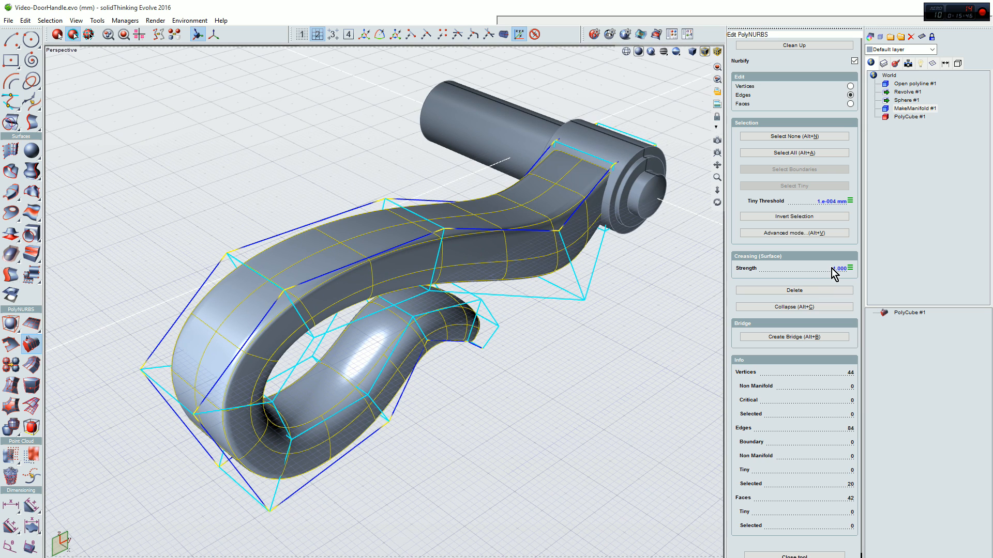
drag(831, 268, 831, 269)
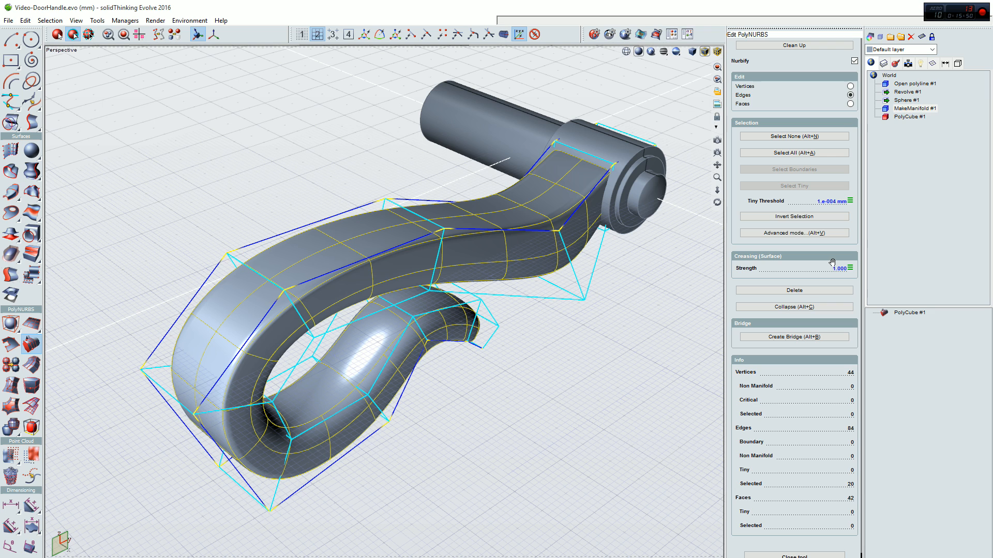
drag(832, 268, 817, 268)
Examine the creased grip from the front, side and above, including where it meets the shaft.
middle_drag(507, 392, 625, 381)
middle_drag(427, 331, 423, 297)
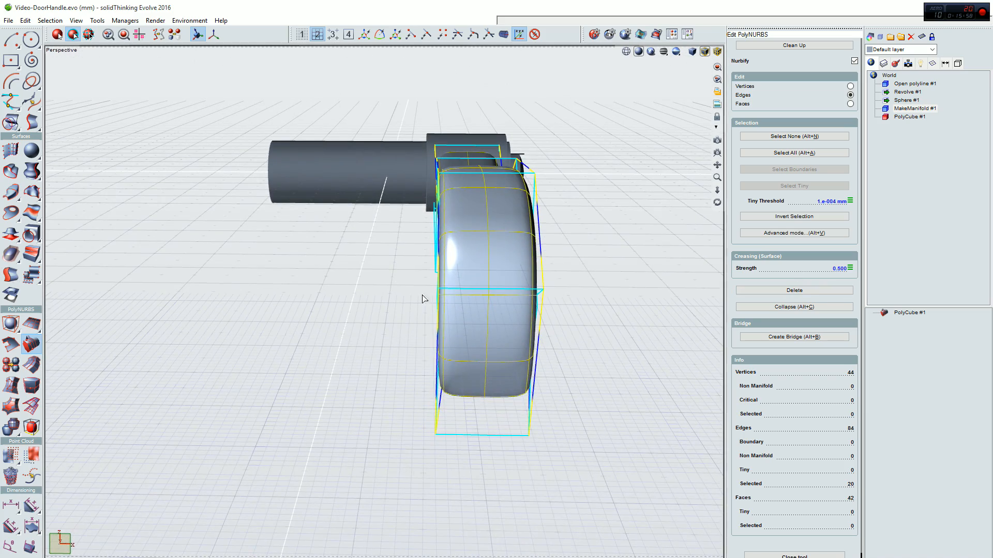
middle_drag(470, 181, 500, 262)
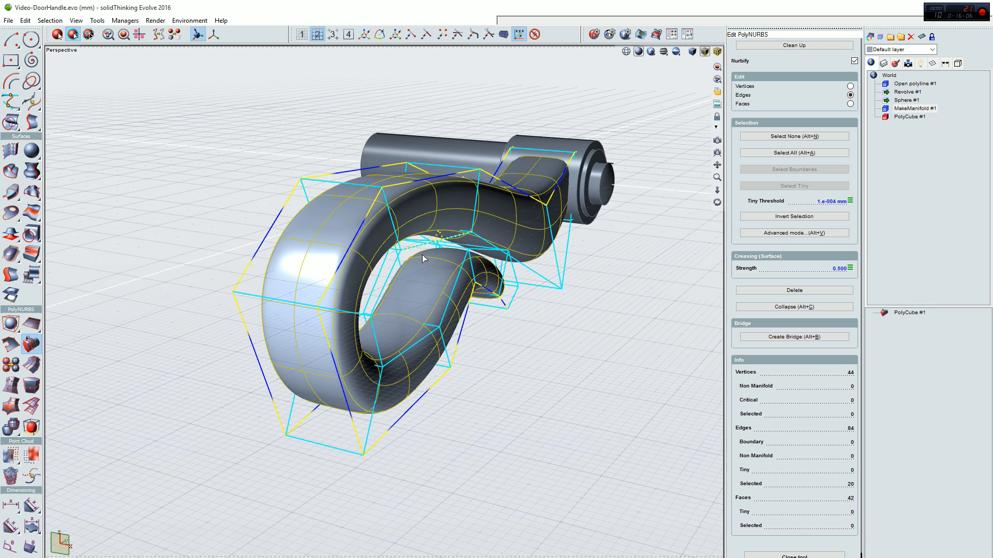
middle_drag(491, 313, 643, 227)
scroll(527, 358, up, 2)
scroll(528, 358, down, 3)
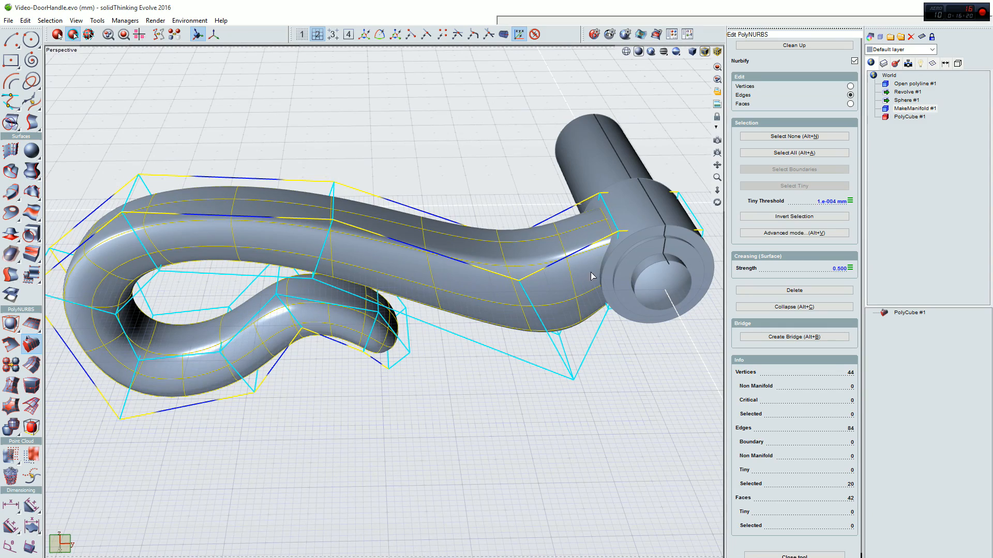
middle_drag(673, 343, 548, 338)
middle_drag(675, 311, 654, 313)
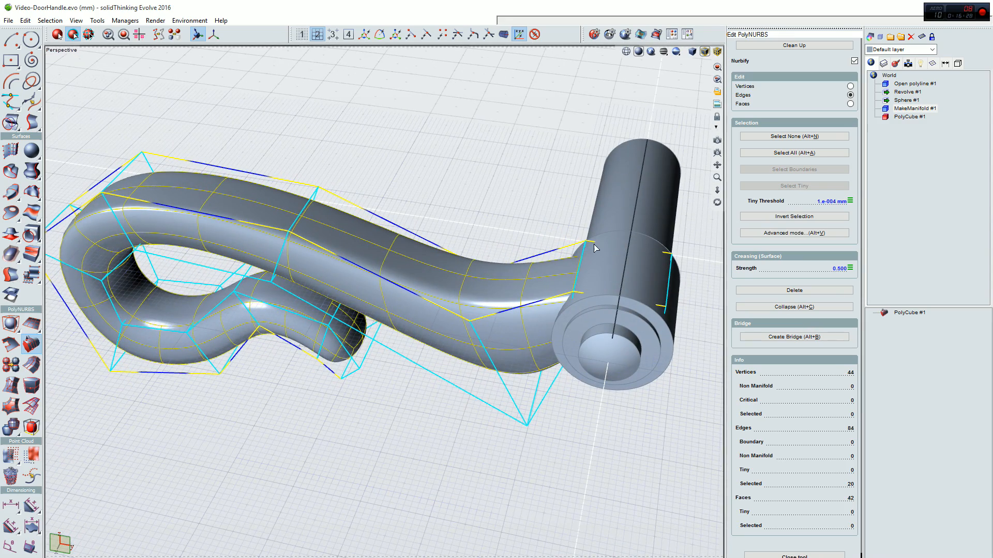
Hide the capped shaft to expose the grip's end inside it.
click(886, 109)
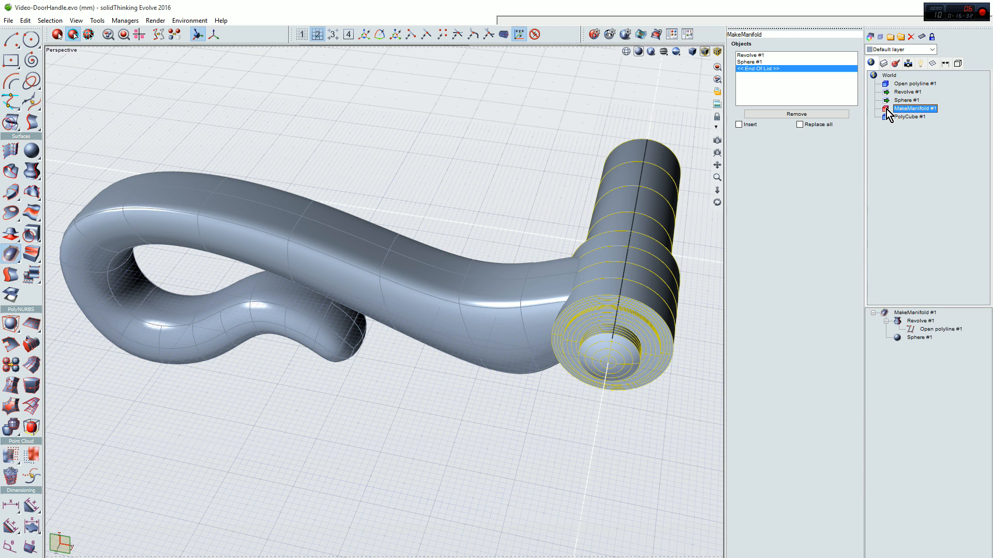
click(885, 109)
mouse_move(586, 474)
middle_down()
mouse_move(574, 385)
mouse_move(584, 406)
mouse_move(595, 396)
mouse_move(496, 385)
mouse_move(445, 401)
mouse_move(584, 380)
mouse_move(537, 392)
mouse_move(575, 367)
mouse_move(602, 406)
mouse_move(590, 465)
middle_up()
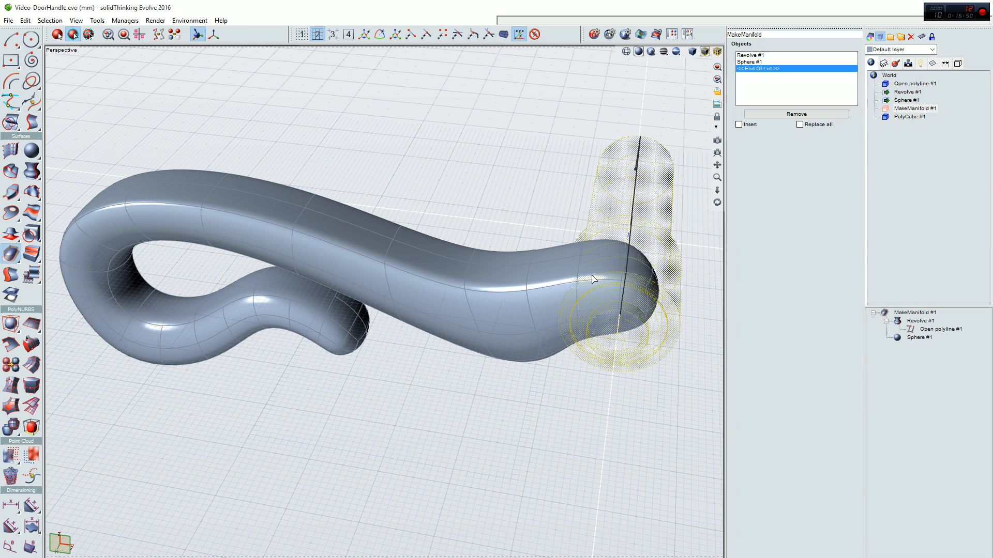
Add an edge loop around the grip near the end that sits inside the shaft.
click(514, 278)
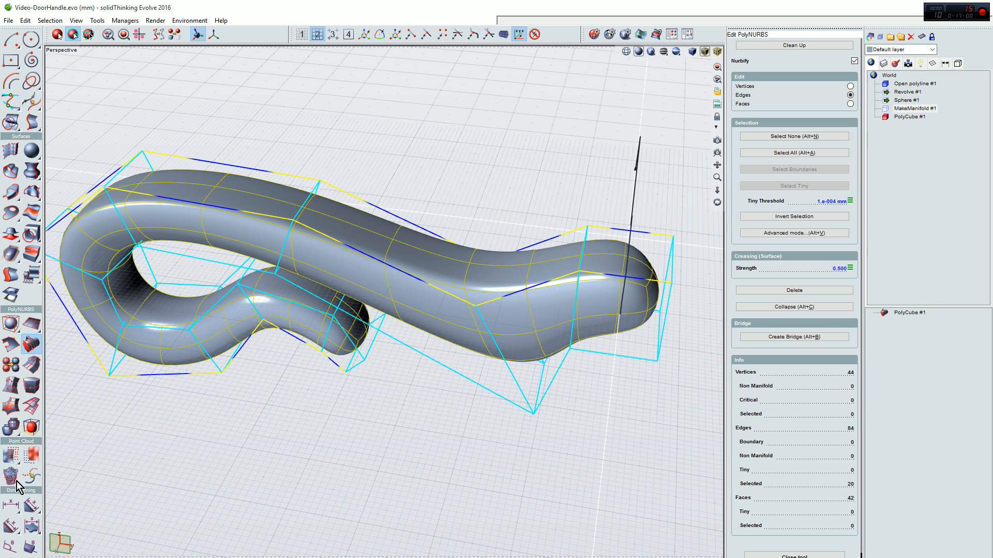
click(10, 387)
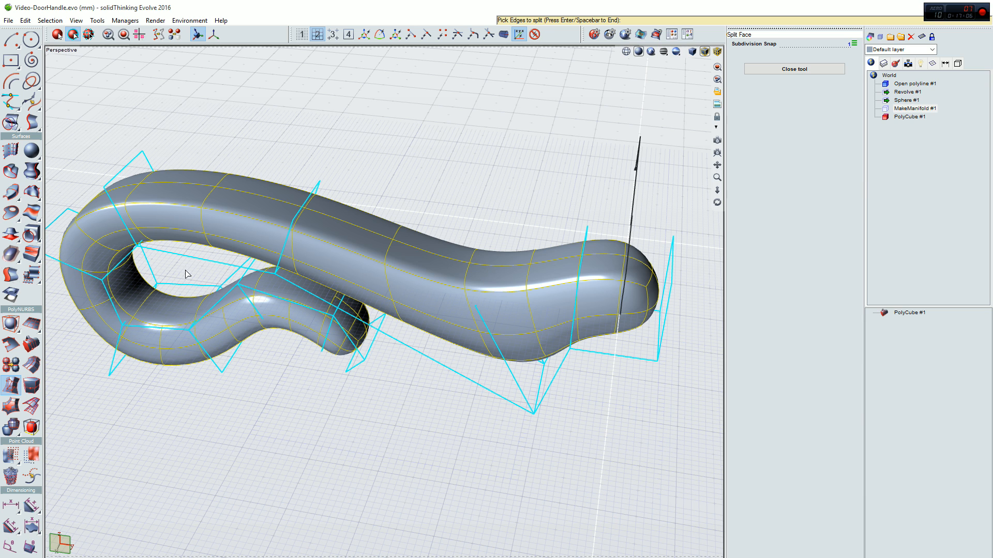
click(32, 365)
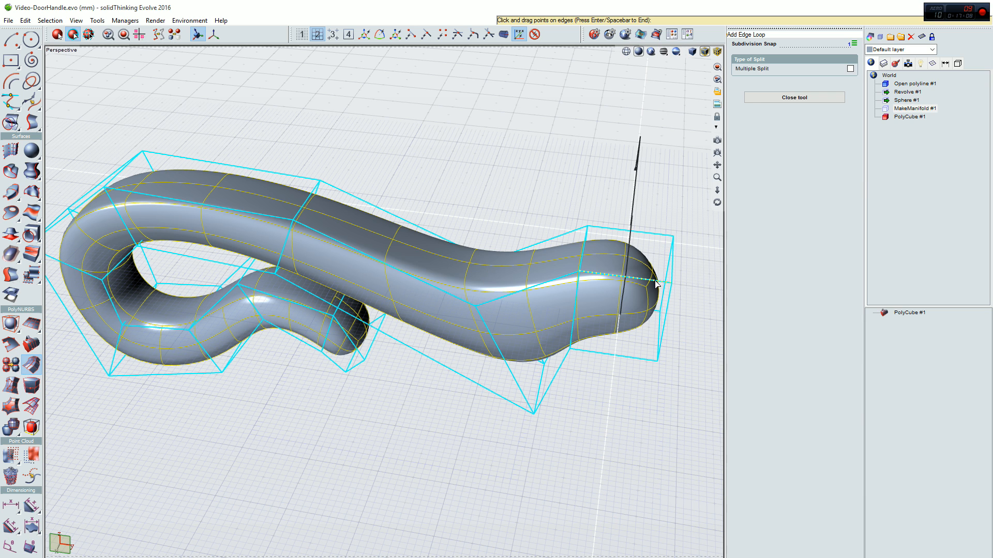
drag(651, 280, 638, 278)
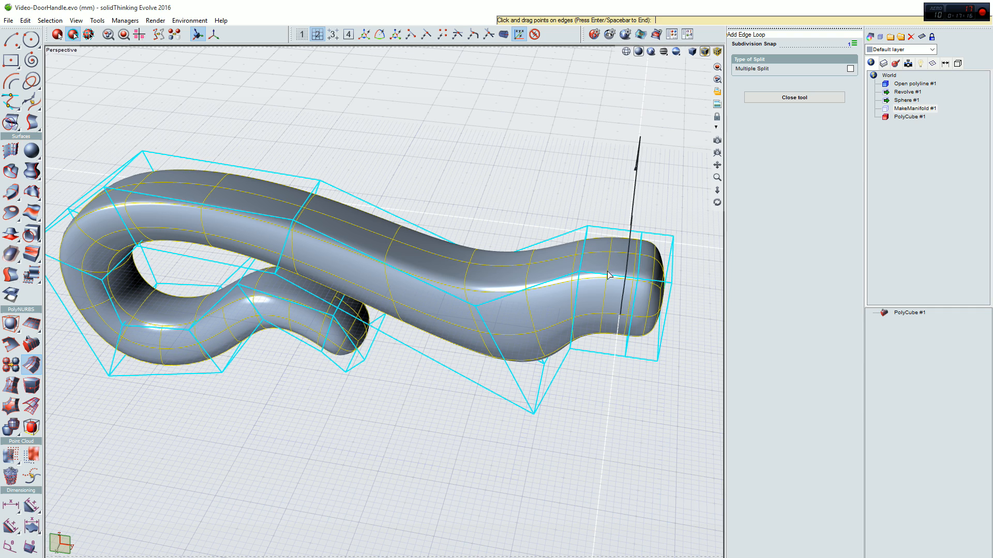
Inspect the grip's shaft-side end and show the capped shaft again to check the fit.
middle_drag(604, 273, 636, 270)
middle_drag(574, 238, 531, 231)
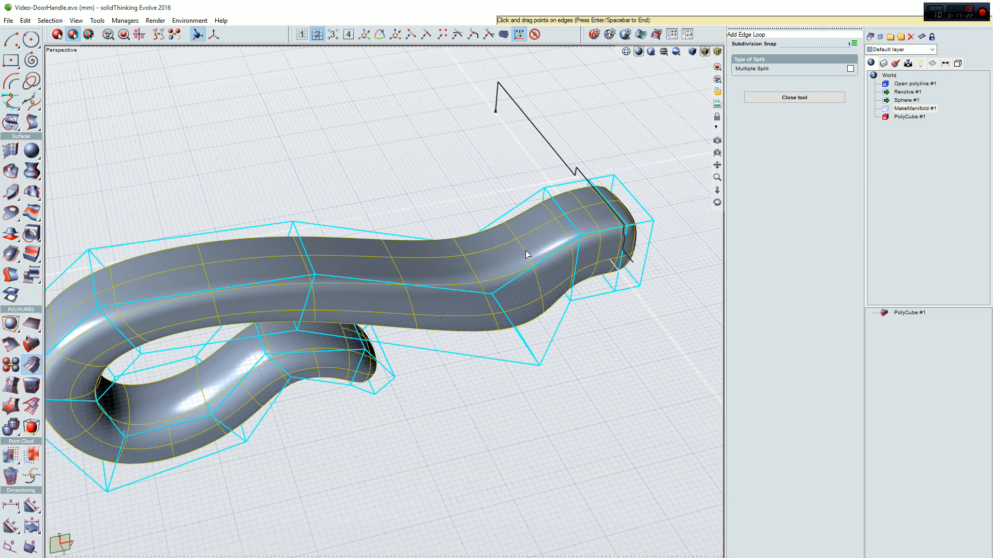
mouse_move(635, 273)
middle_down()
mouse_move(621, 274)
mouse_move(635, 273)
middle_up()
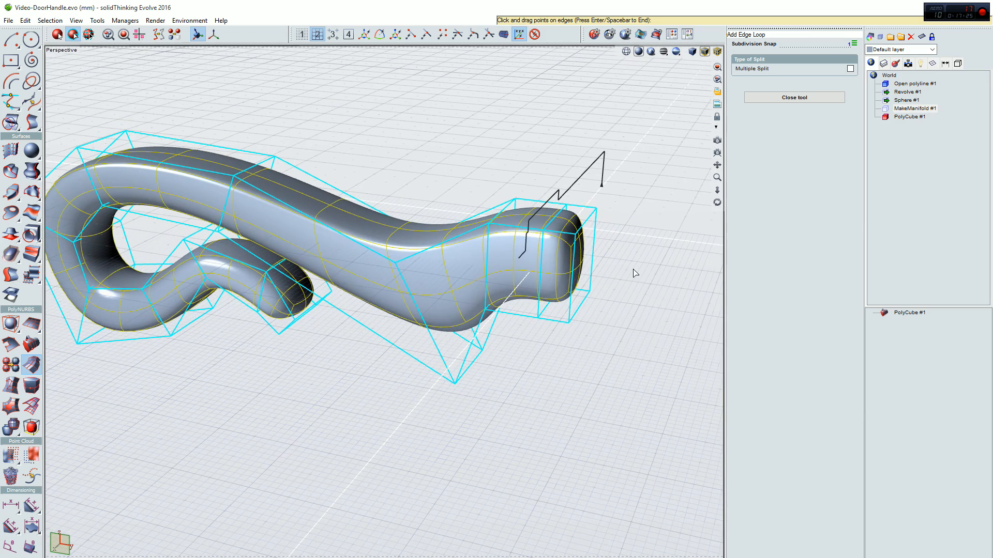
click(888, 109)
mouse_move(605, 304)
middle_down()
mouse_move(649, 272)
mouse_move(653, 235)
mouse_move(642, 259)
mouse_move(597, 279)
mouse_move(496, 289)
mouse_move(574, 321)
mouse_move(641, 320)
mouse_move(598, 318)
middle_up()
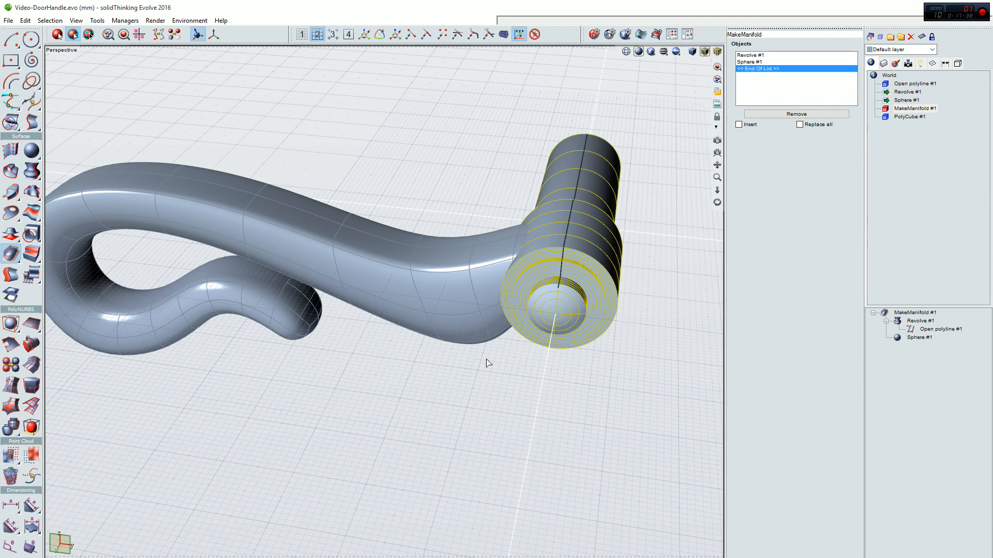
Examine the junction between the grip and the capped shaft from both sides, checking that they are separate objects.
middle_drag(431, 430, 548, 432)
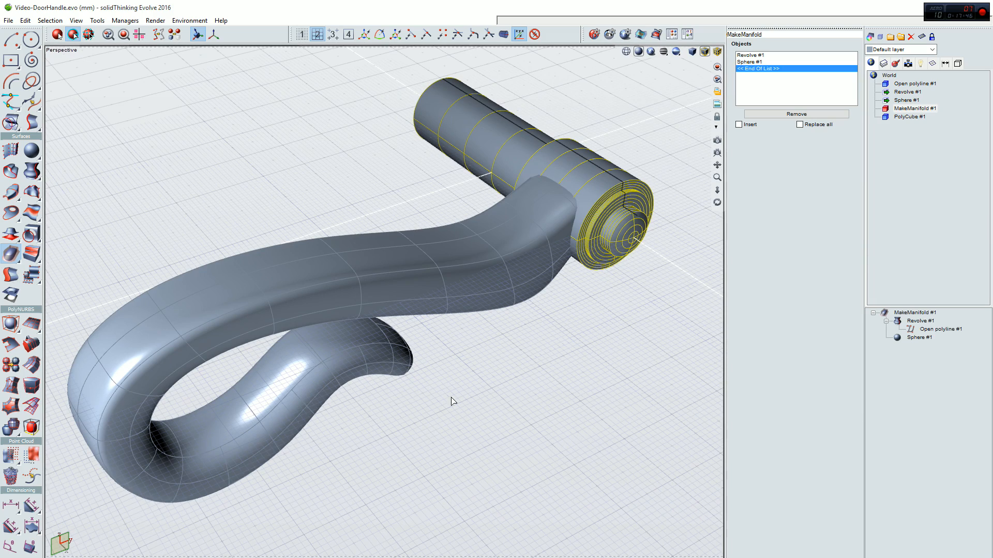
middle_drag(610, 332, 606, 252)
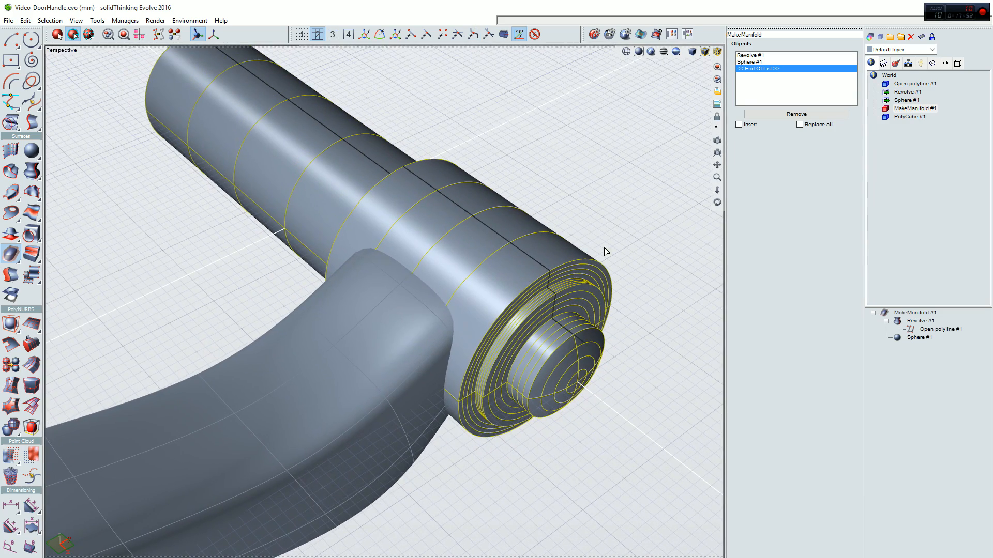
middle_drag(448, 267, 667, 222)
middle_drag(393, 207, 357, 202)
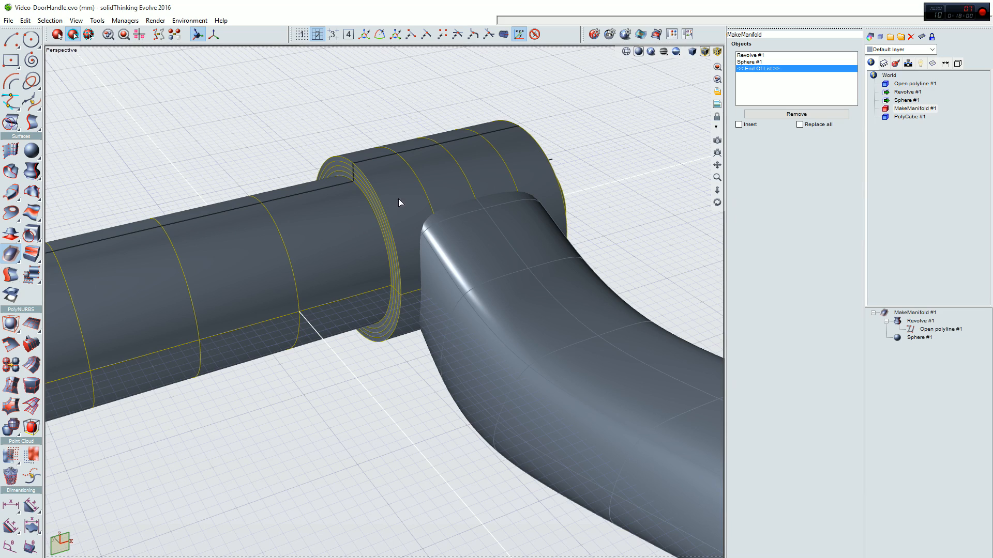
mouse_move(362, 209)
middle_down()
mouse_move(279, 230)
mouse_move(360, 219)
middle_up()
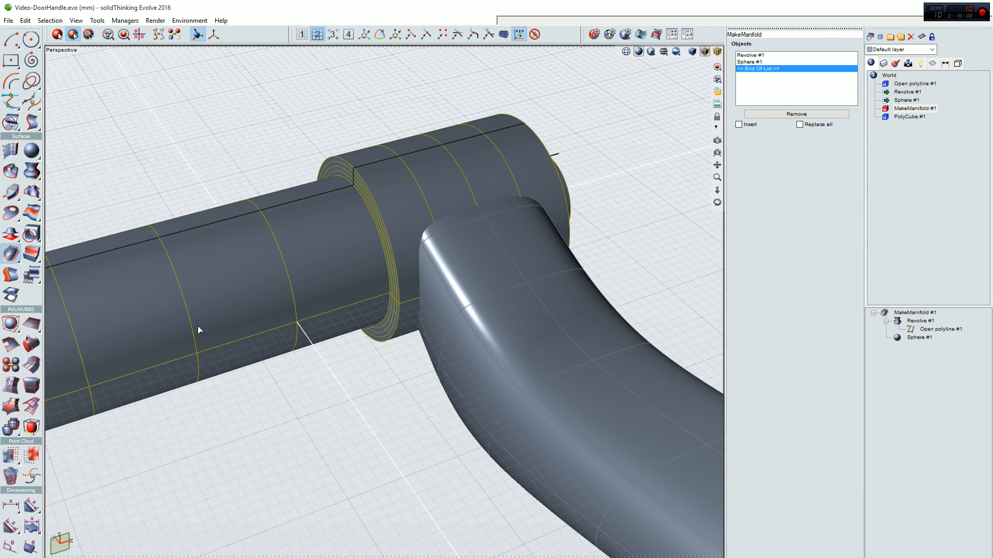
middle_drag(557, 301, 462, 317)
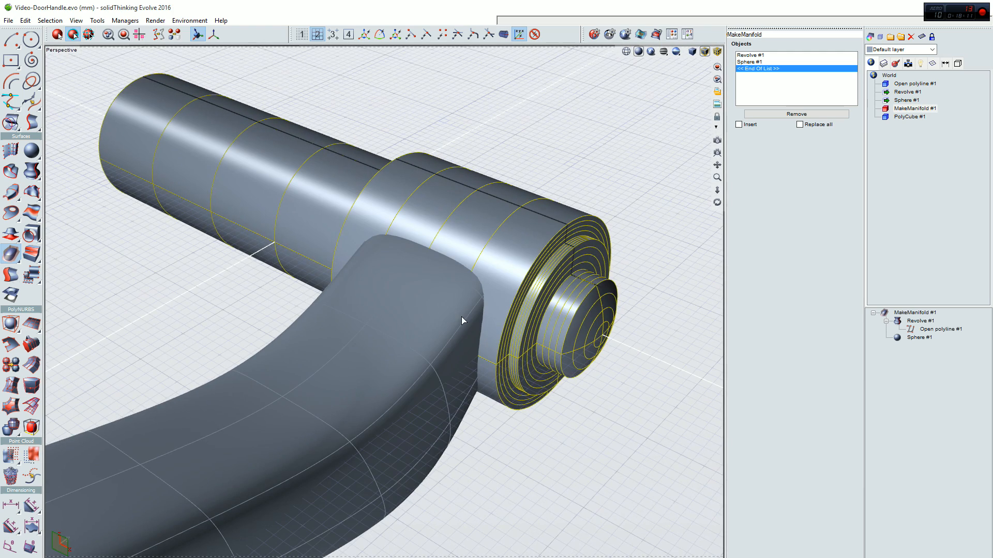
key(space)
click(375, 345)
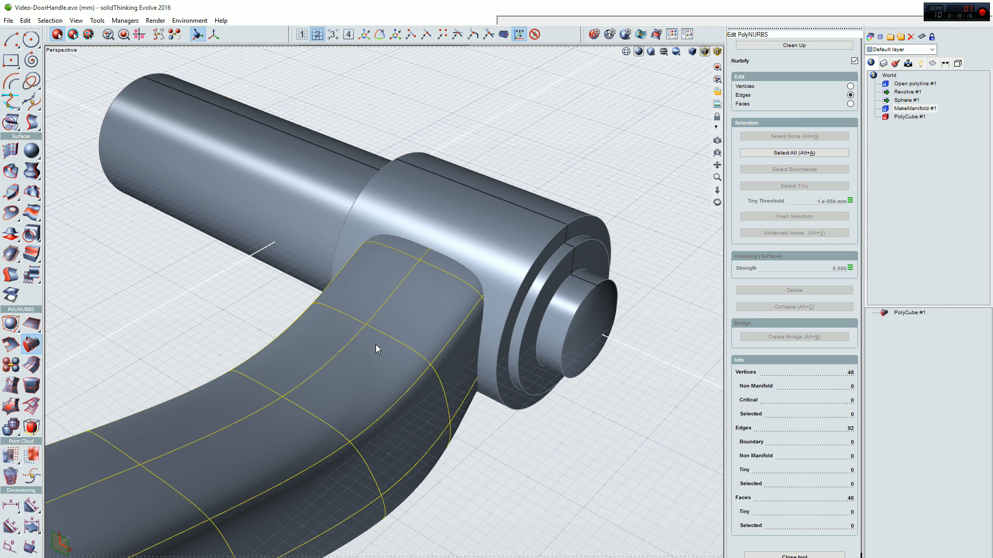
click(473, 229)
click(523, 444)
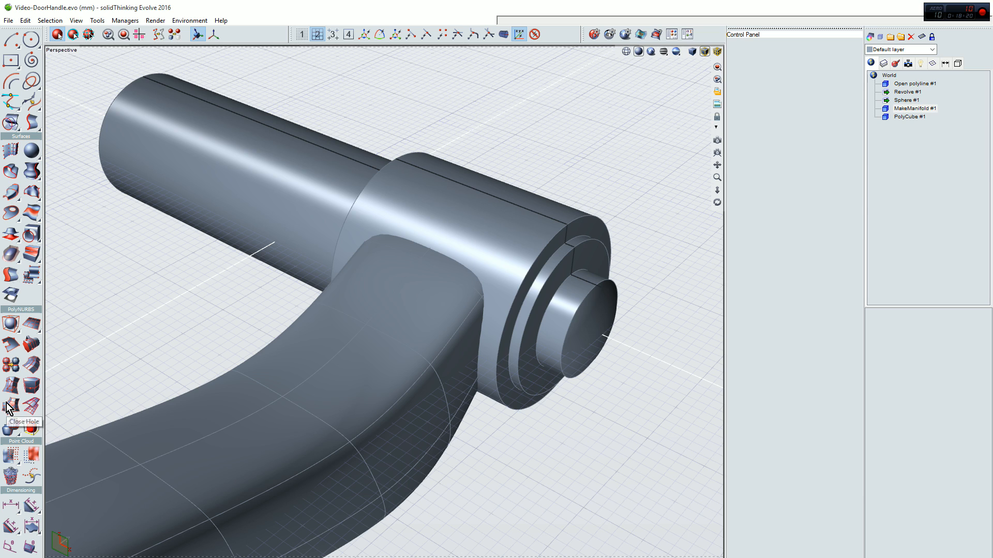
Combine the PolyNURBS grip and the capped shaft into one body with a Boolean union.
click(12, 258)
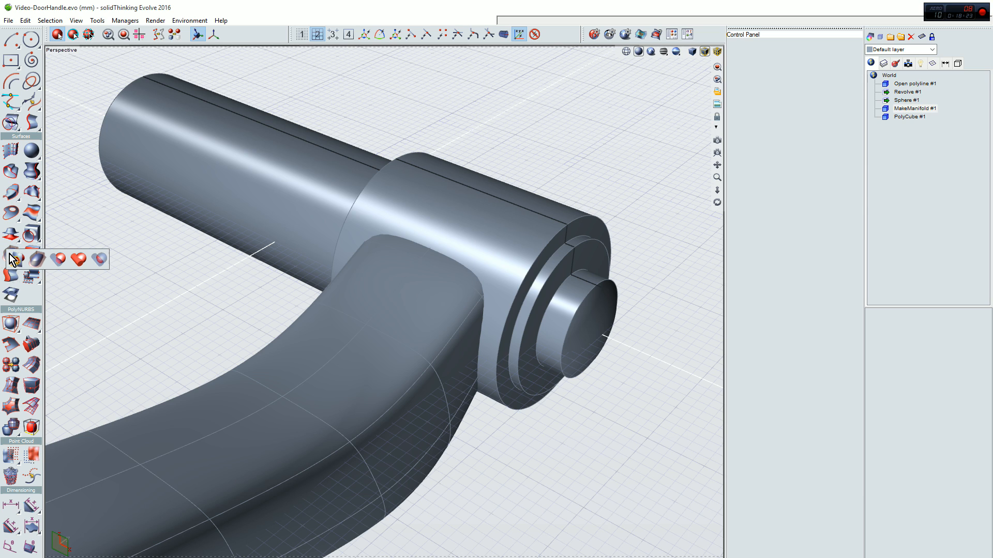
click(77, 260)
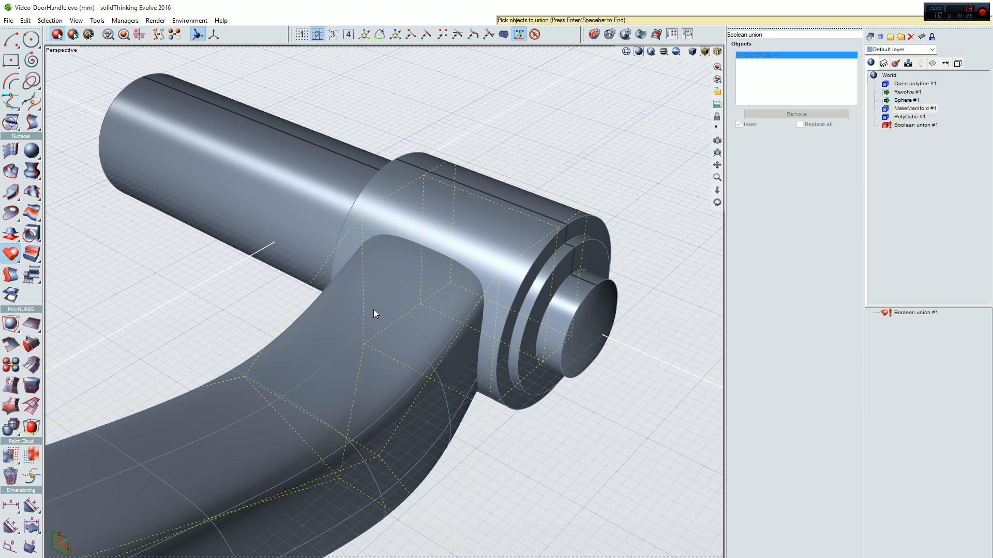
click(380, 332)
click(479, 219)
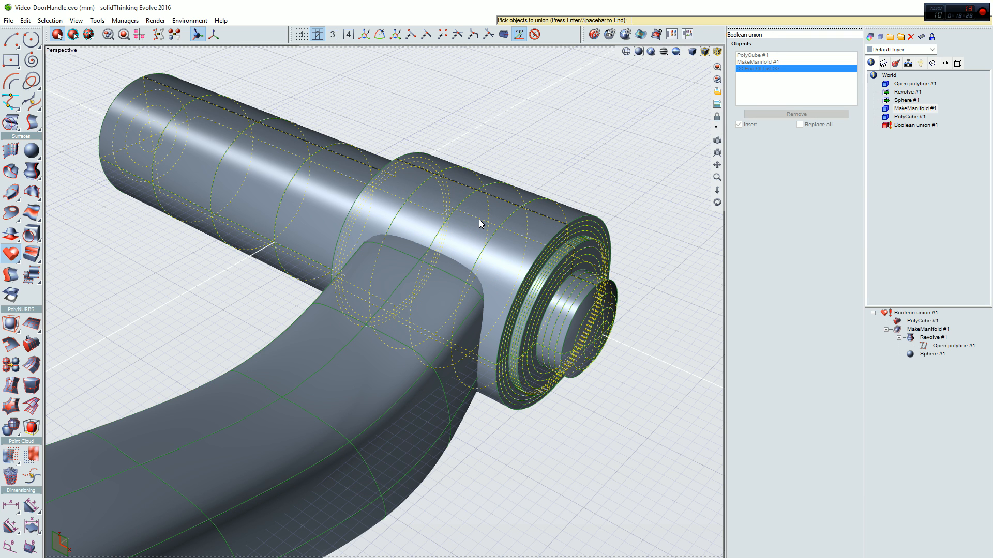
key(Return)
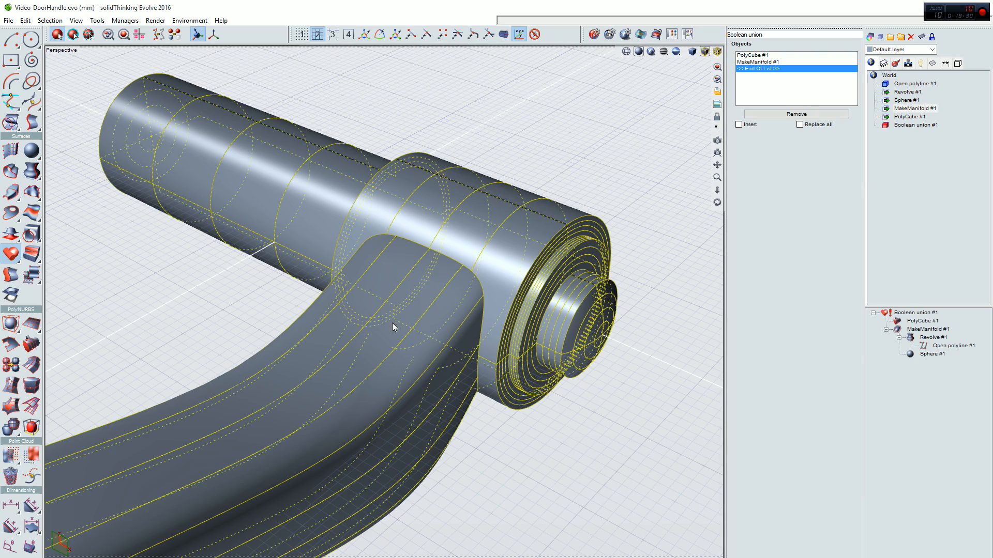
Start a Round on the united handle and pick the collar edges, the grip-to-shaft junction edges and the stepped end's circular edges.
middle_drag(362, 378, 585, 330)
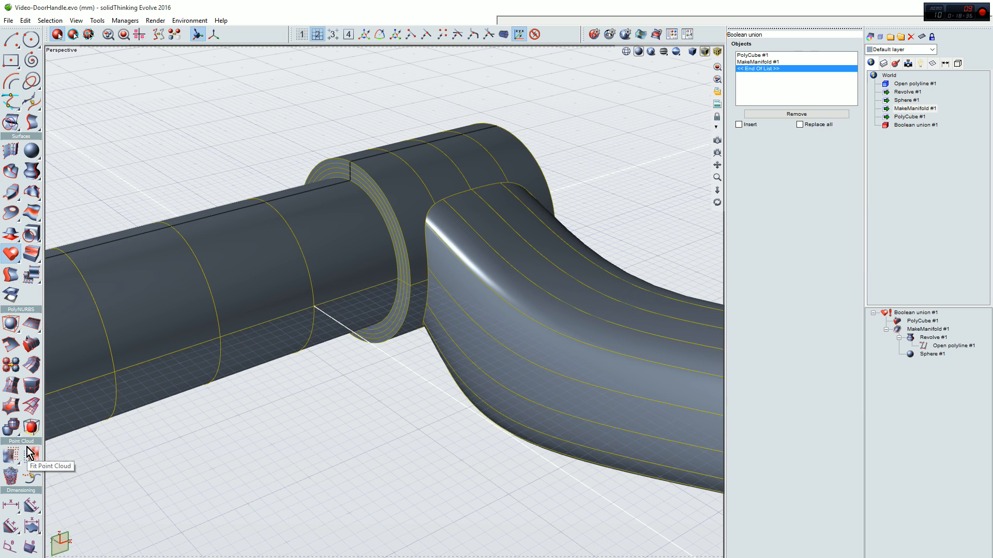
click(31, 255)
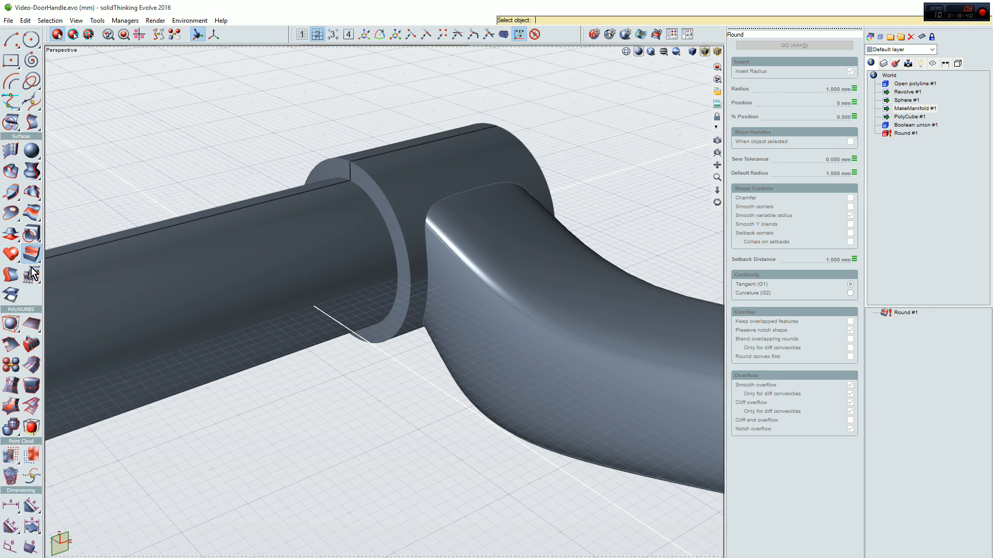
click(330, 228)
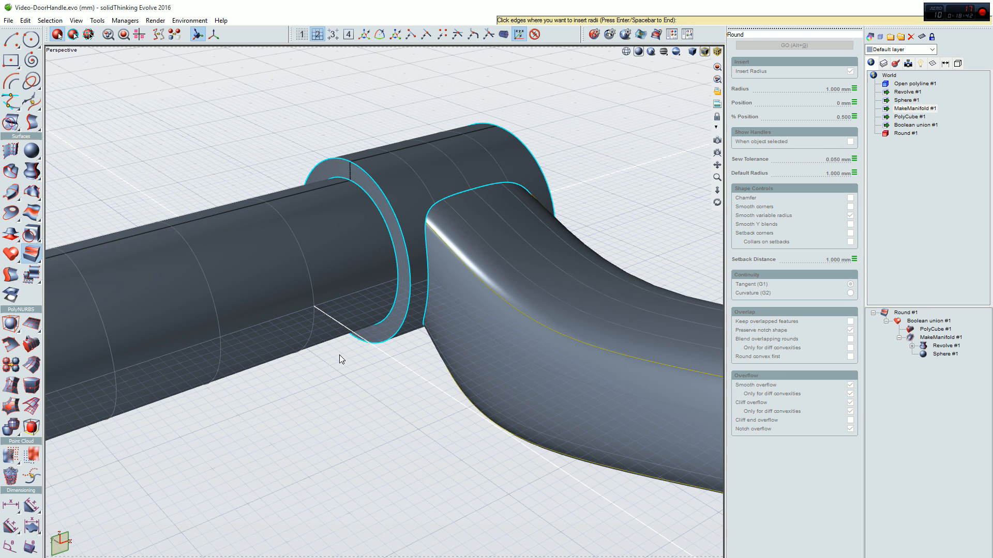
middle_drag(341, 366, 294, 407)
right_drag(293, 406, 339, 360)
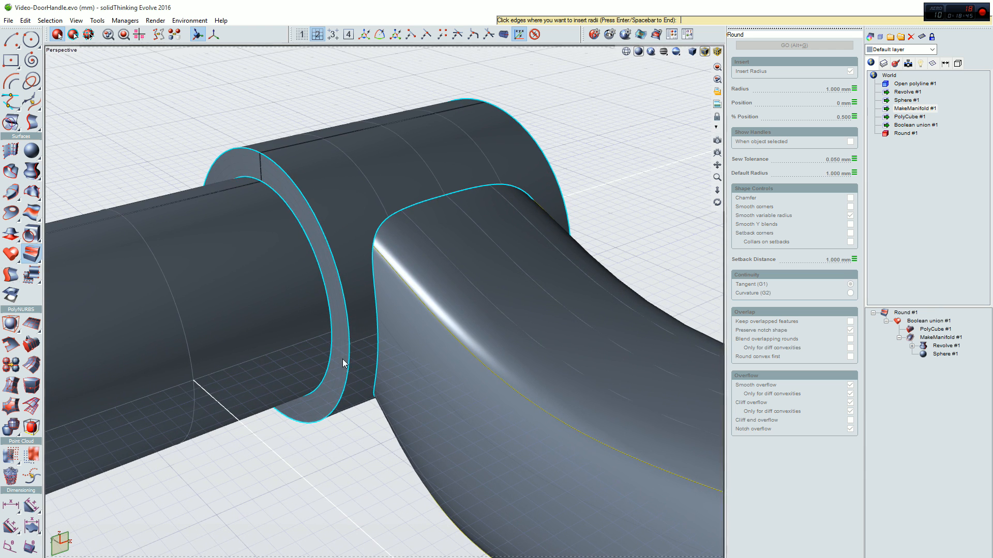
click(312, 221)
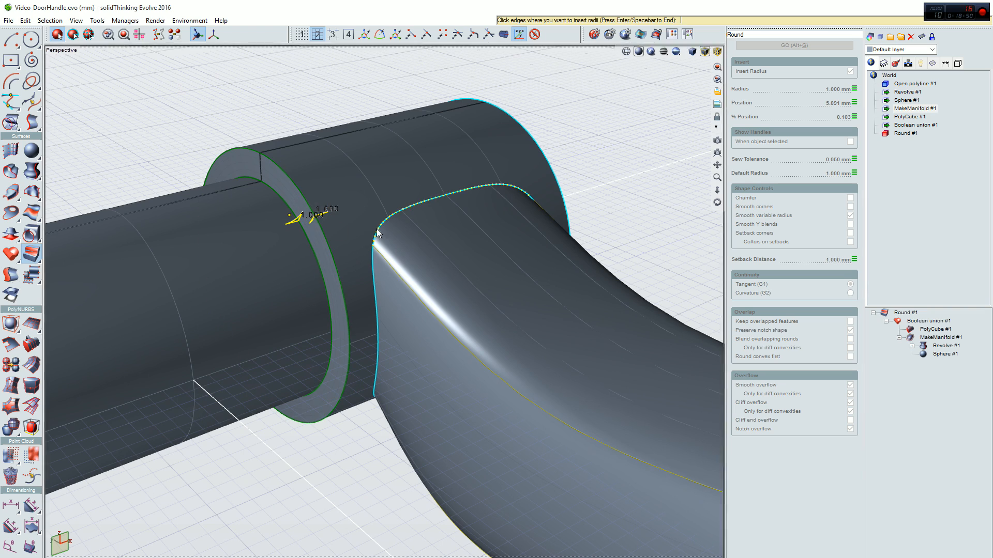
click(409, 209)
right_drag(512, 264, 517, 268)
click(600, 195)
click(601, 234)
click(606, 275)
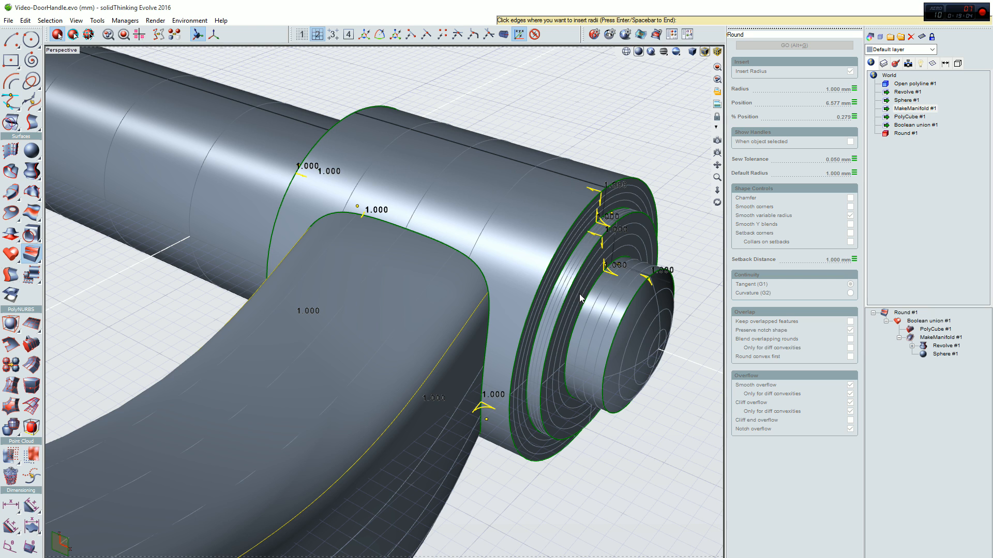
key(Return)
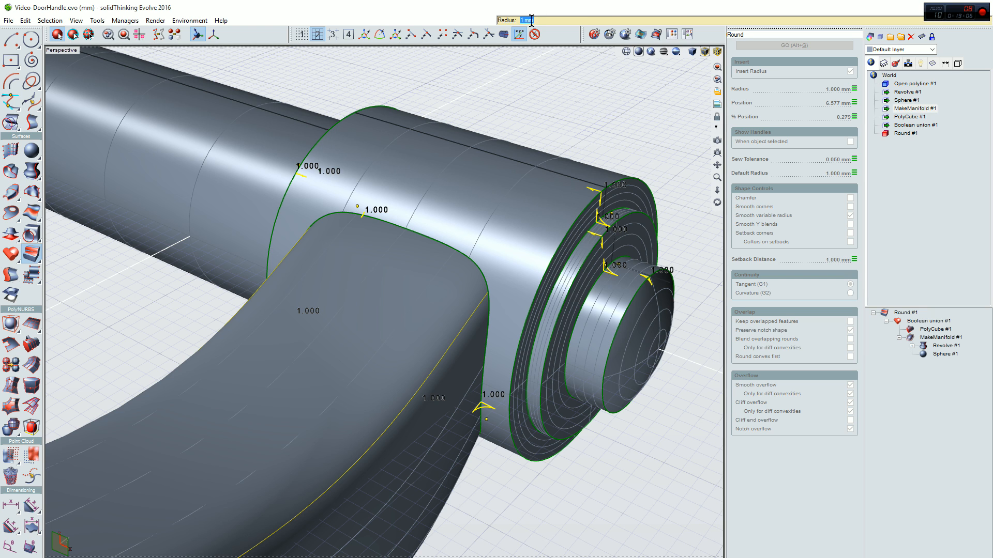
Set the radius of all picked edges to 0.5 mm and generate the rounds.
mouse_move(323, 211)
middle_down()
mouse_move(429, 223)
mouse_move(476, 191)
mouse_move(491, 160)
mouse_move(414, 199)
mouse_move(327, 221)
middle_up()
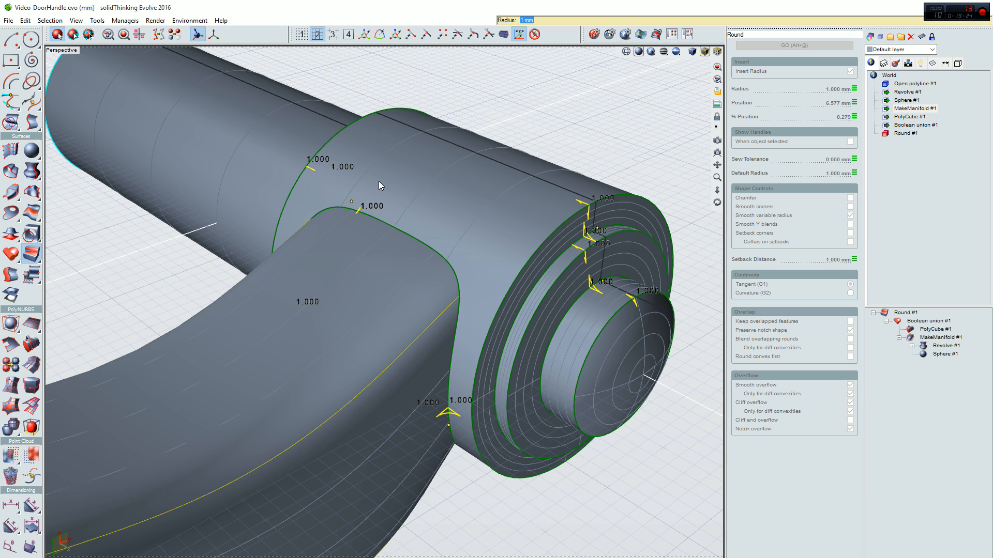
key(BackSpace)
key(Return)
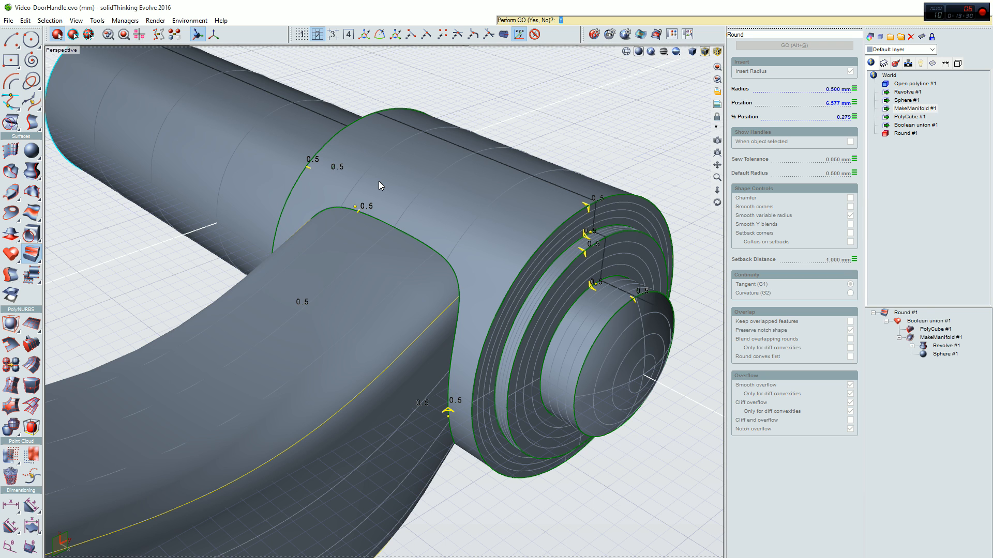
key(Return)
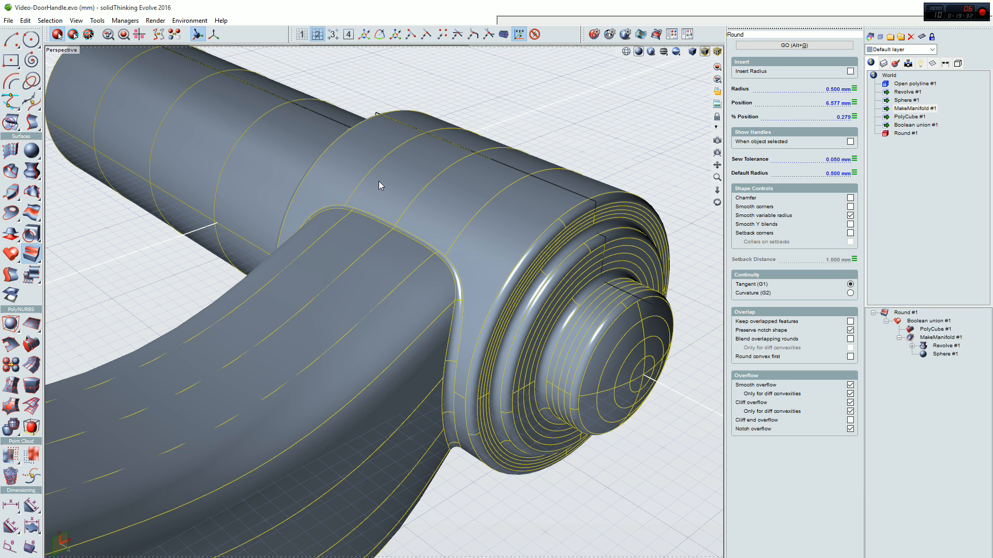
Enter edit mode on the Round and select the radius points on all edges around the grip-to-shaft junction.
drag(717, 202, 755, 223)
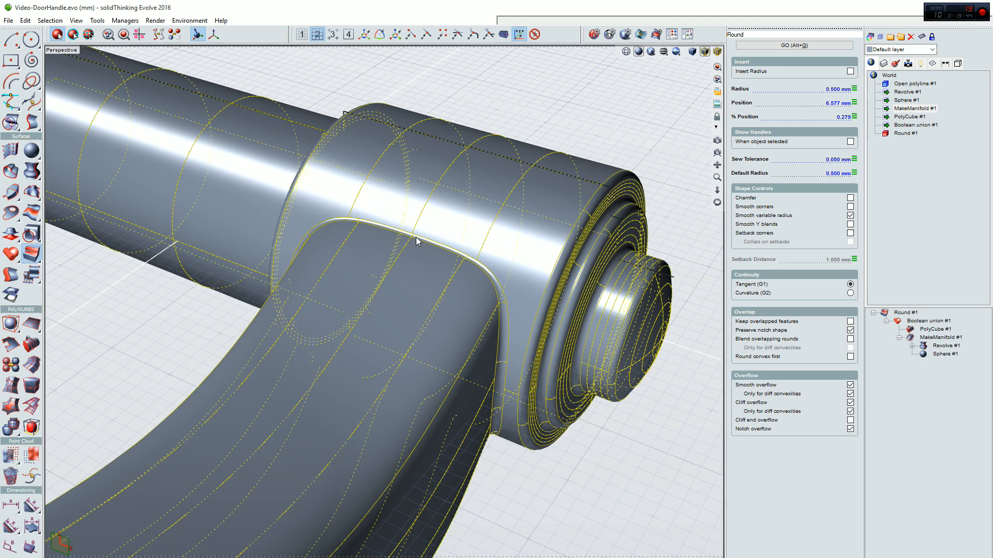
drag(717, 202, 745, 202)
middle_drag(496, 232, 367, 274)
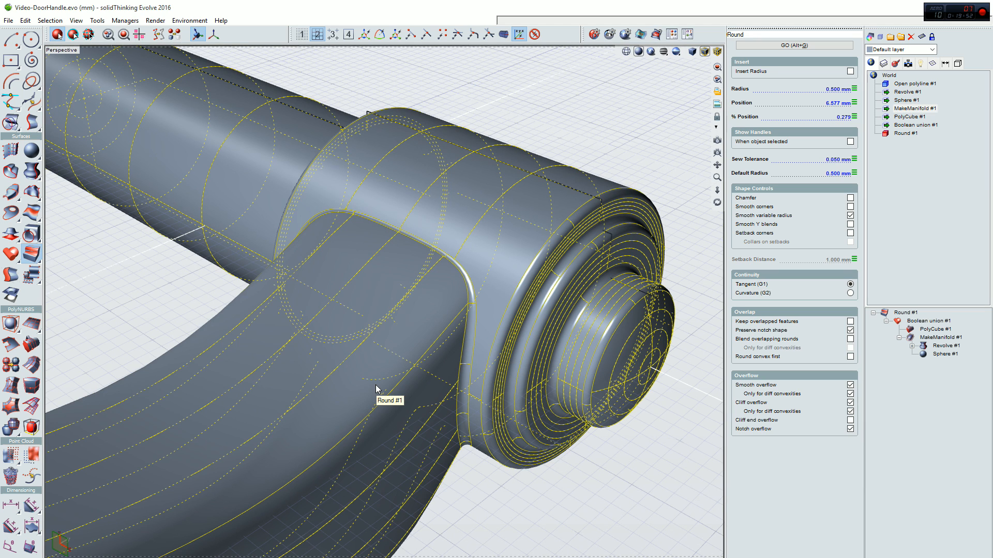
key(space)
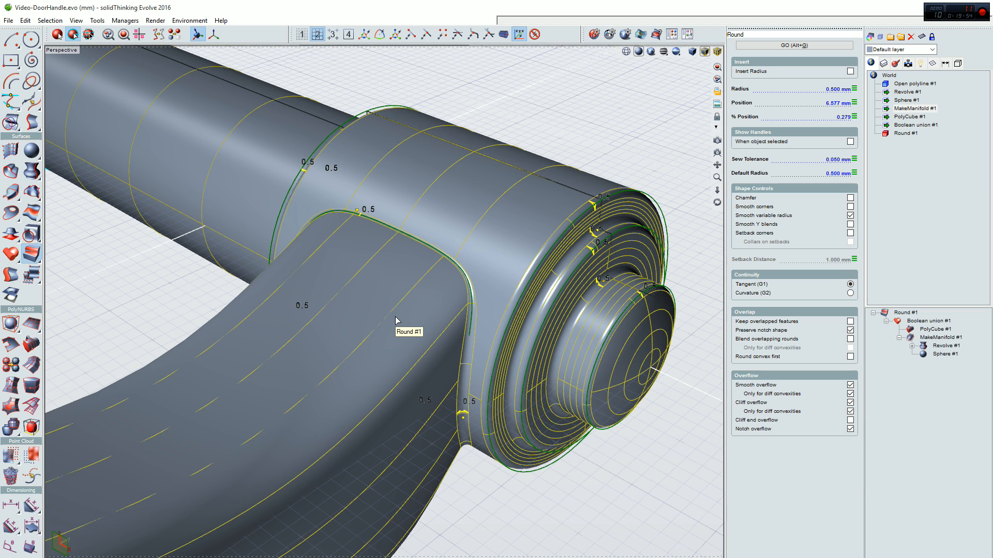
click(360, 215)
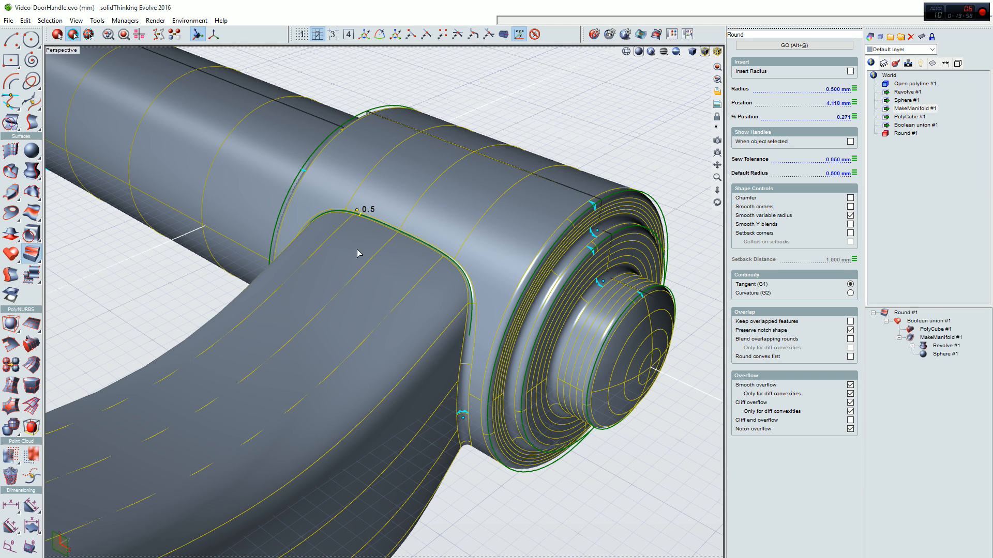
click(462, 414)
middle_drag(303, 320, 440, 311)
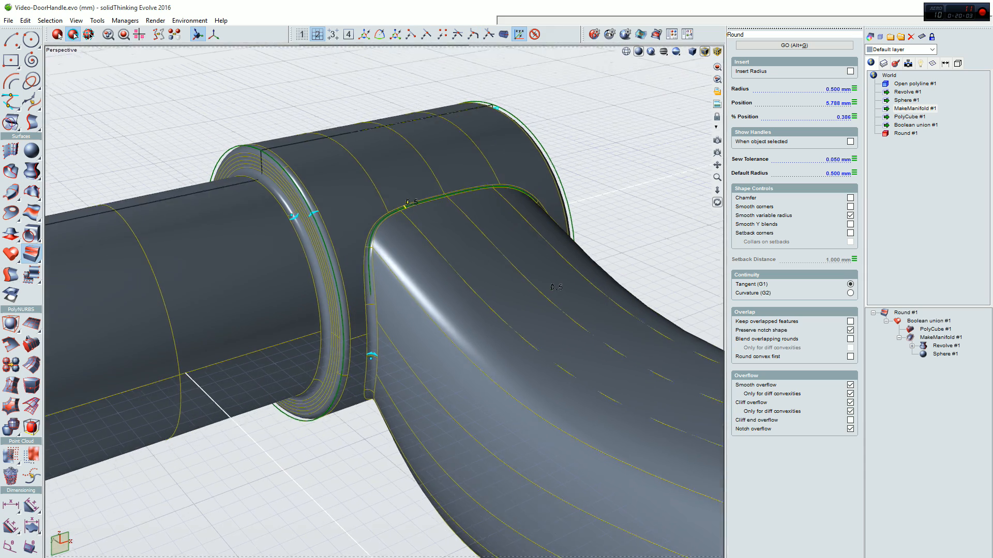
click(371, 355)
middle_drag(378, 357, 362, 207)
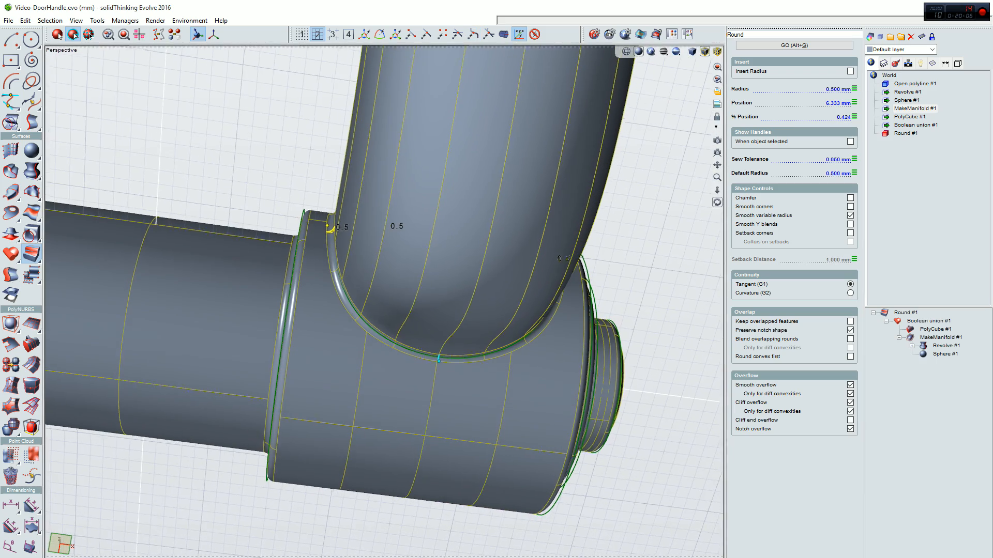
click(438, 359)
middle_drag(443, 361, 341, 507)
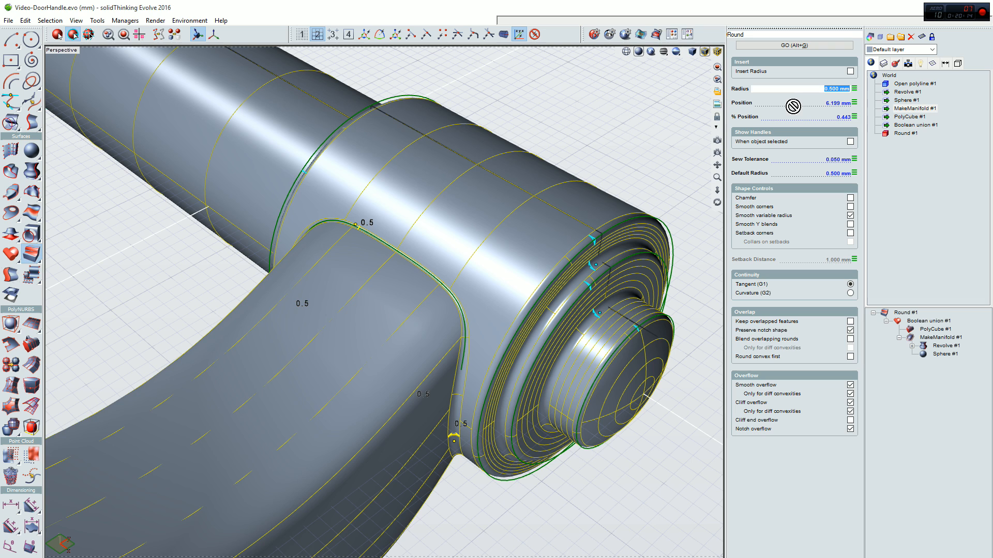
Set the selected grip-to-shaft junction radii to 1 mm and regenerate the Round.
click(755, 185)
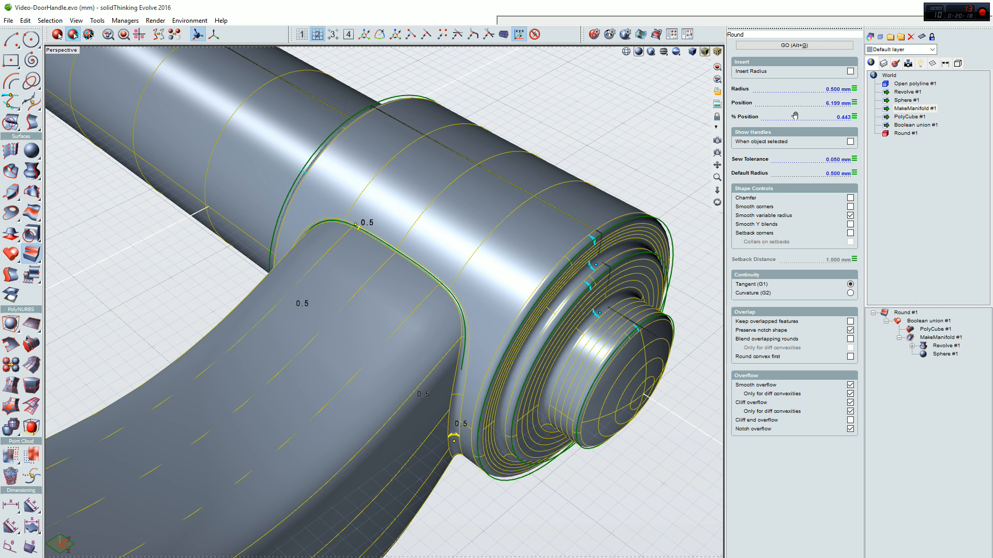
mouse_move(552, 254)
middle_down()
mouse_move(571, 251)
mouse_move(616, 207)
mouse_move(606, 194)
mouse_move(548, 255)
middle_up()
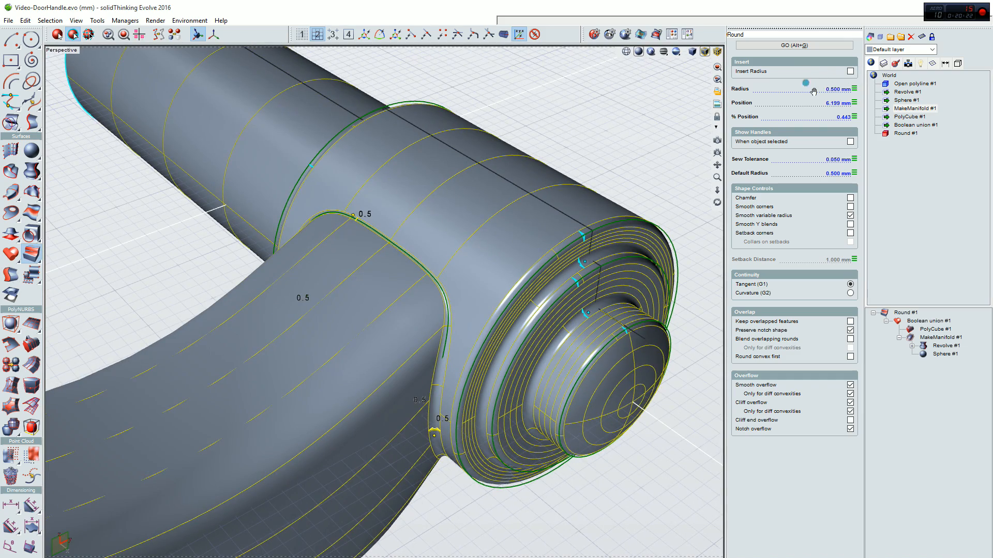
click(839, 88)
text(1)
key(Return)
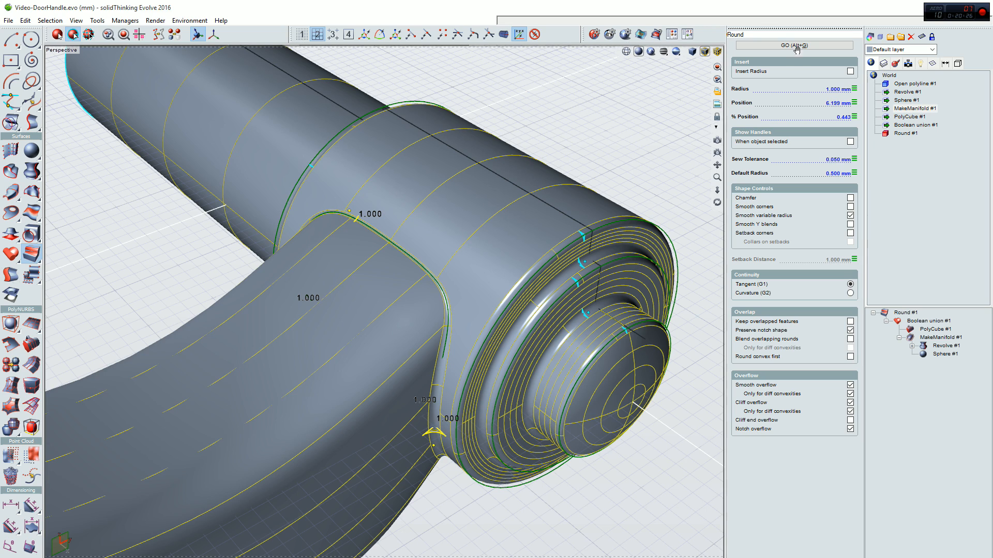
middle_drag(339, 393, 379, 414)
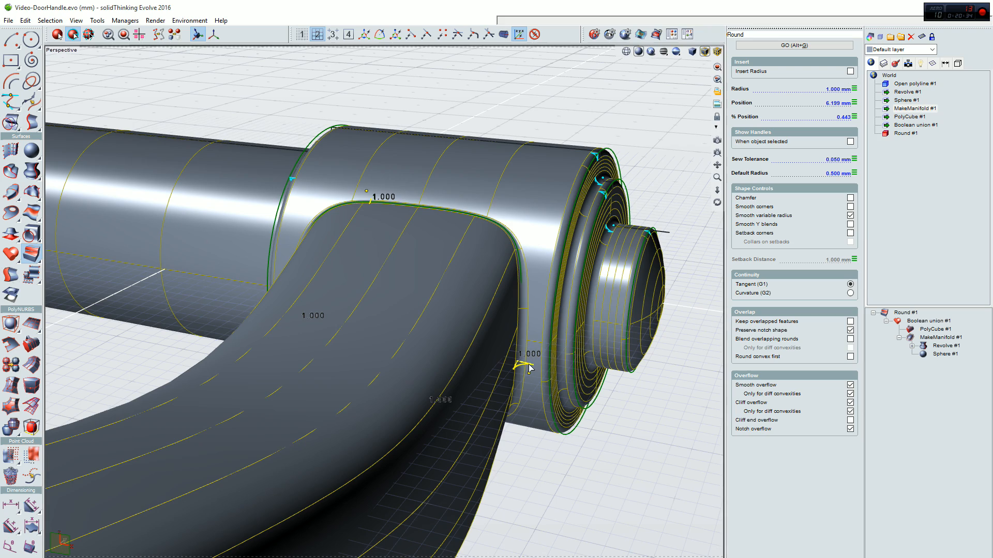
middle_drag(535, 369, 337, 337)
middle_drag(533, 357, 347, 387)
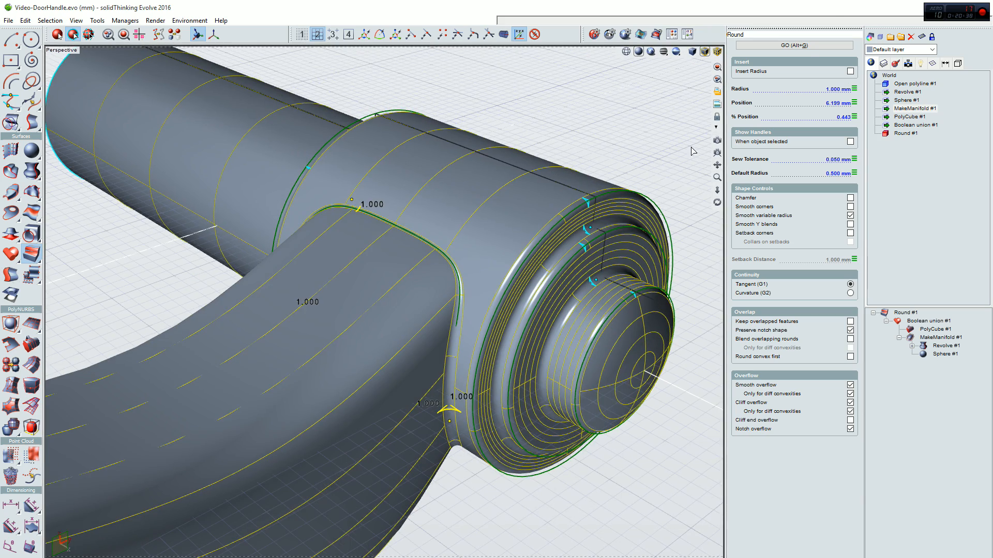
click(803, 45)
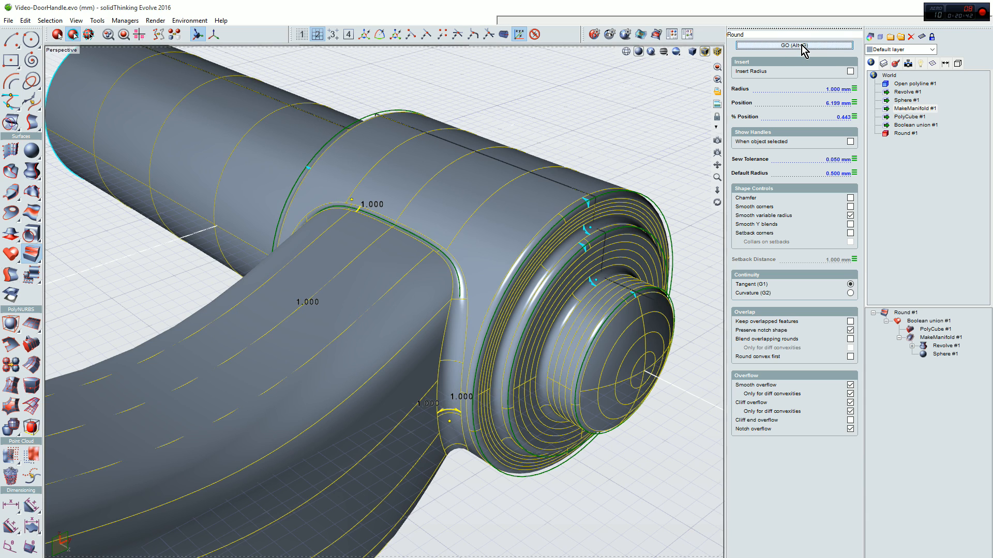
middle_drag(324, 305, 517, 259)
scroll(497, 279, down, 7)
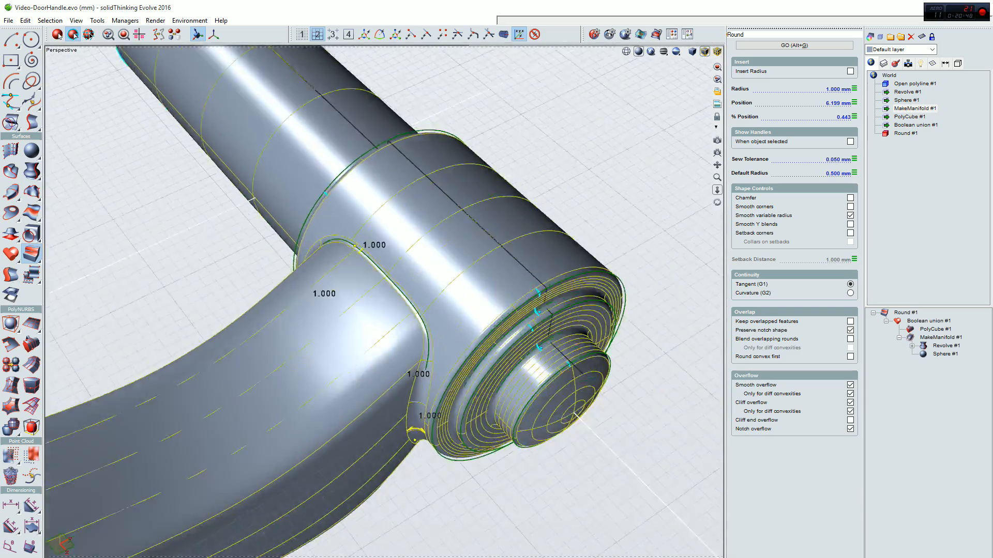
Finish editing the Round and inspect the whole handle with its completed edge and junction rounds.
middle_drag(466, 310, 538, 253)
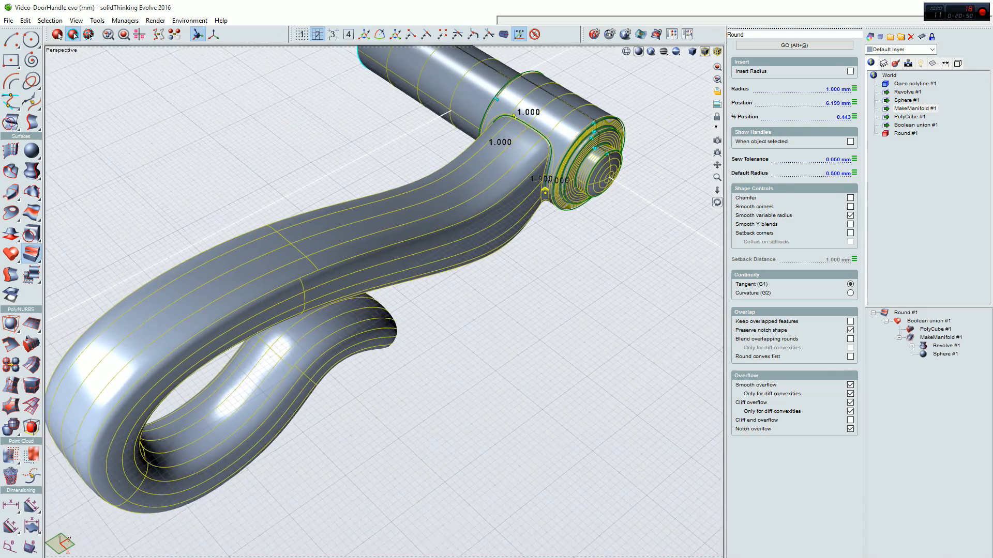
scroll(496, 279, down, 2)
middle_drag(497, 279, 494, 299)
scroll(481, 293, up, 3)
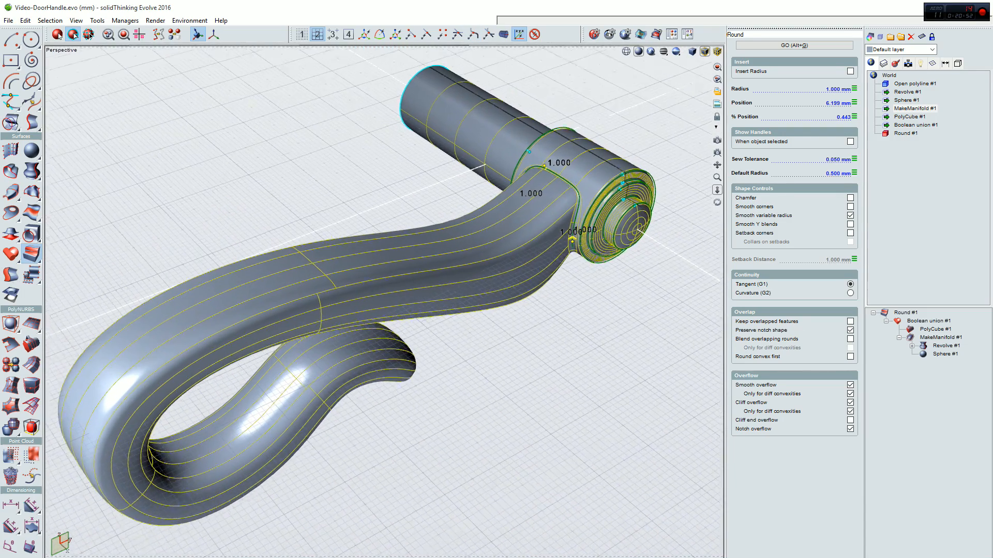
click(479, 321)
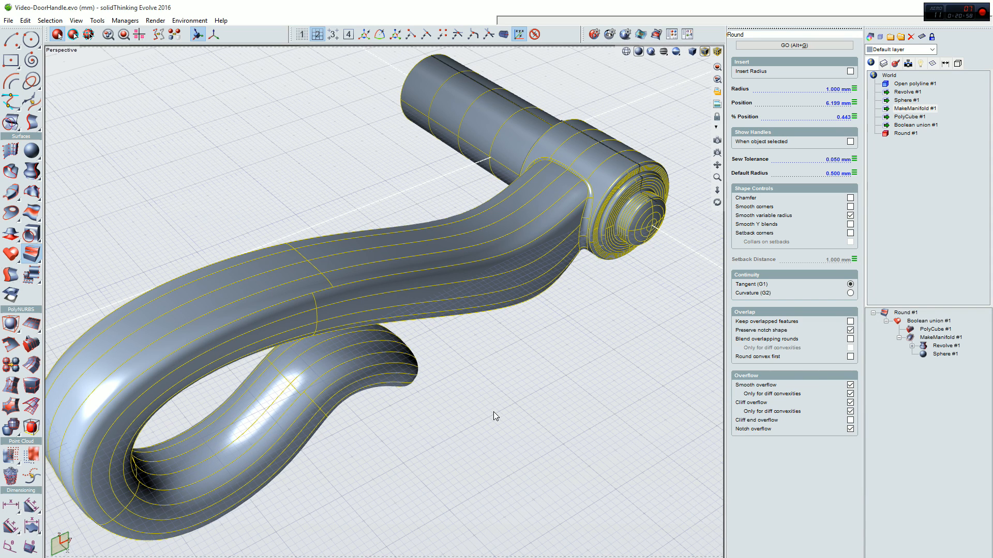
mouse_move(493, 411)
middle_down()
mouse_move(528, 401)
mouse_move(500, 333)
mouse_move(495, 416)
middle_up()
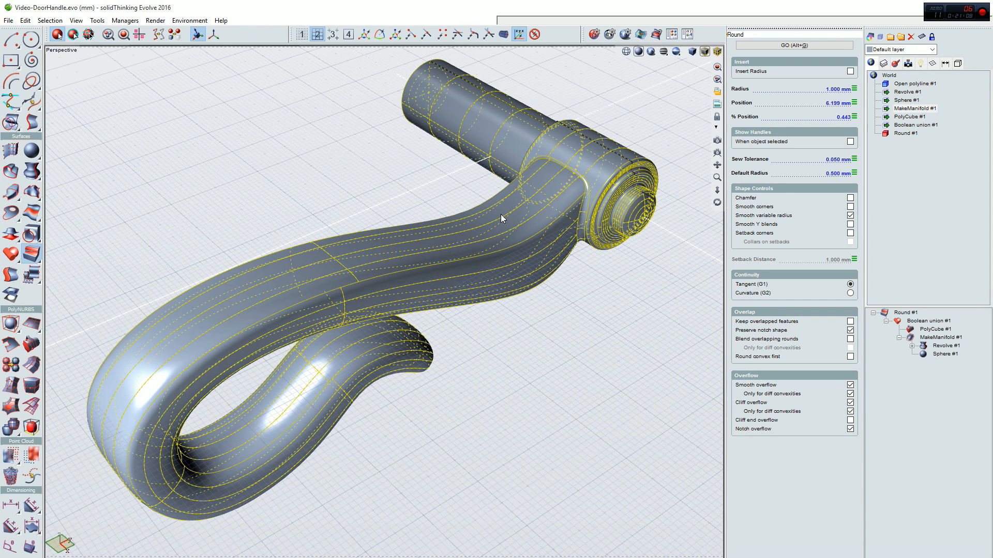
Switch the perspective view to rendered display and assign the Chrome metal material to the rounded handle.
click(650, 53)
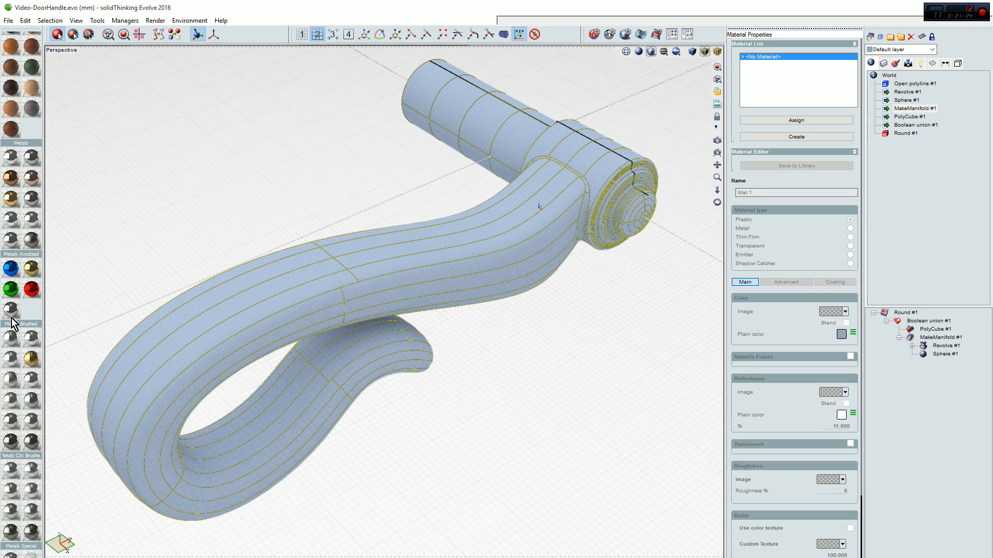
click(31, 157)
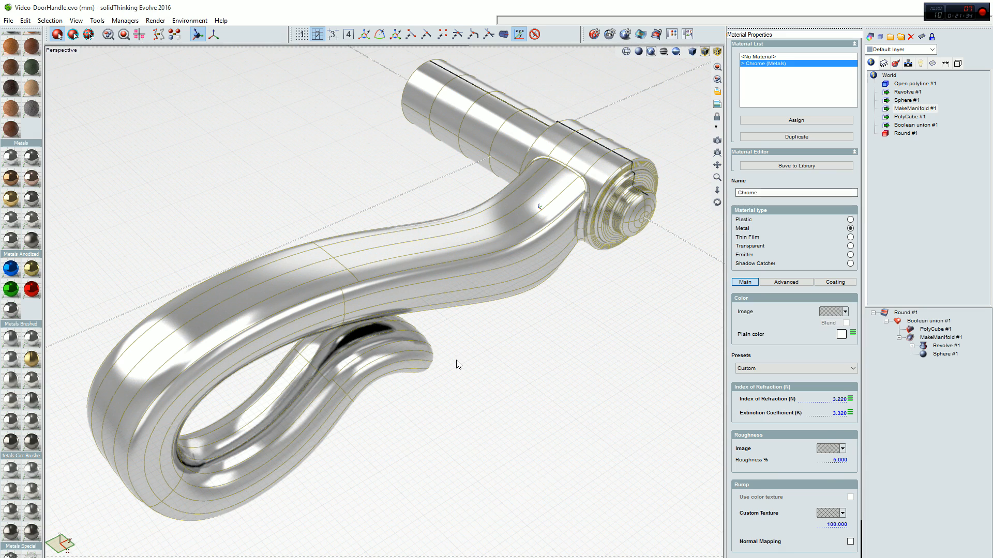
mouse_move(509, 377)
middle_down()
mouse_move(512, 339)
mouse_move(509, 376)
middle_up()
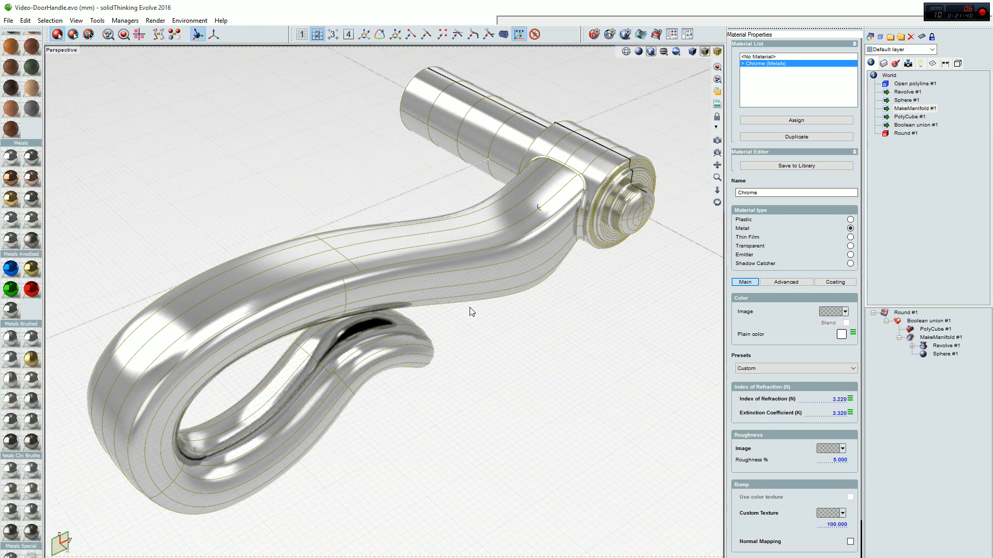
click(506, 225)
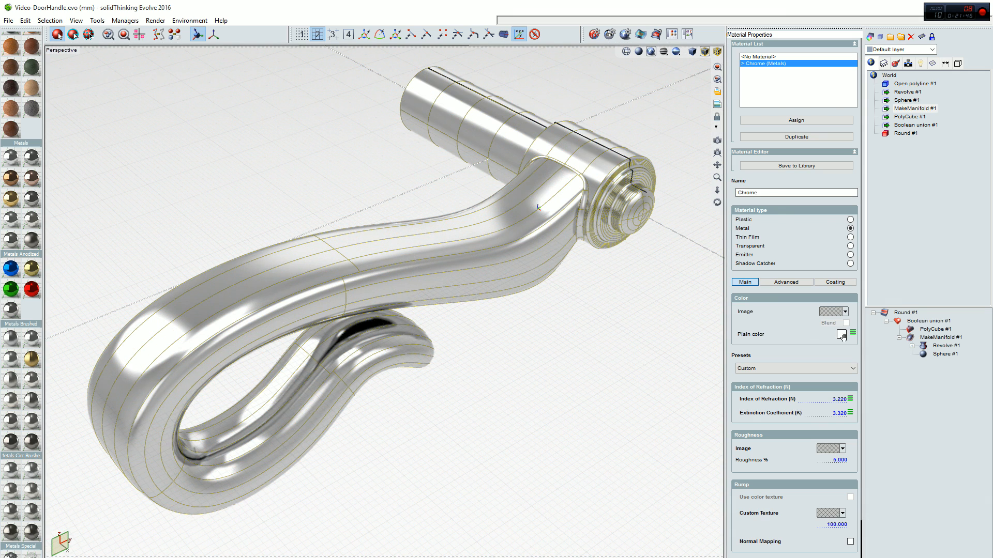
Change the Chrome material's plain color to a dark bronze of RGB 133, 92, 50 and deselect the handle.
click(856, 335)
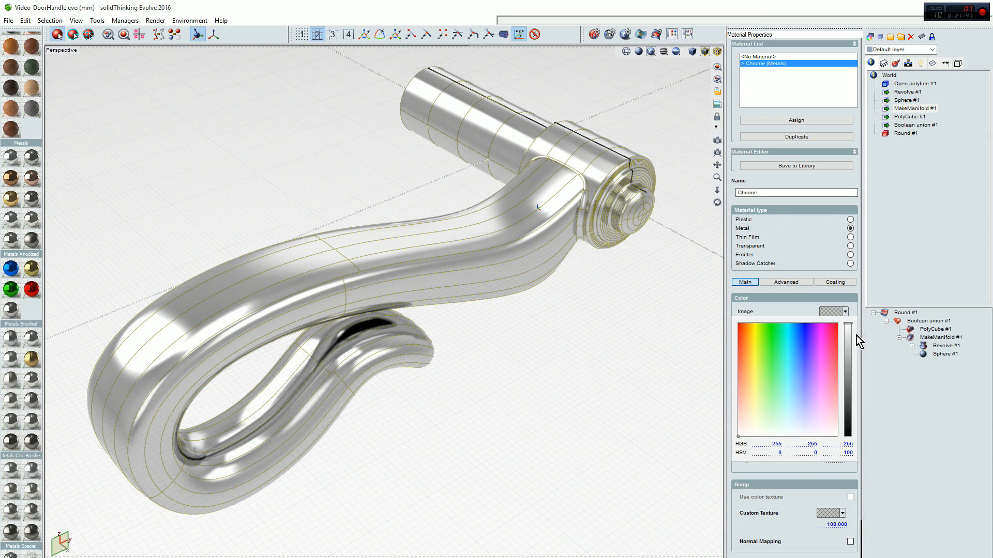
click(747, 370)
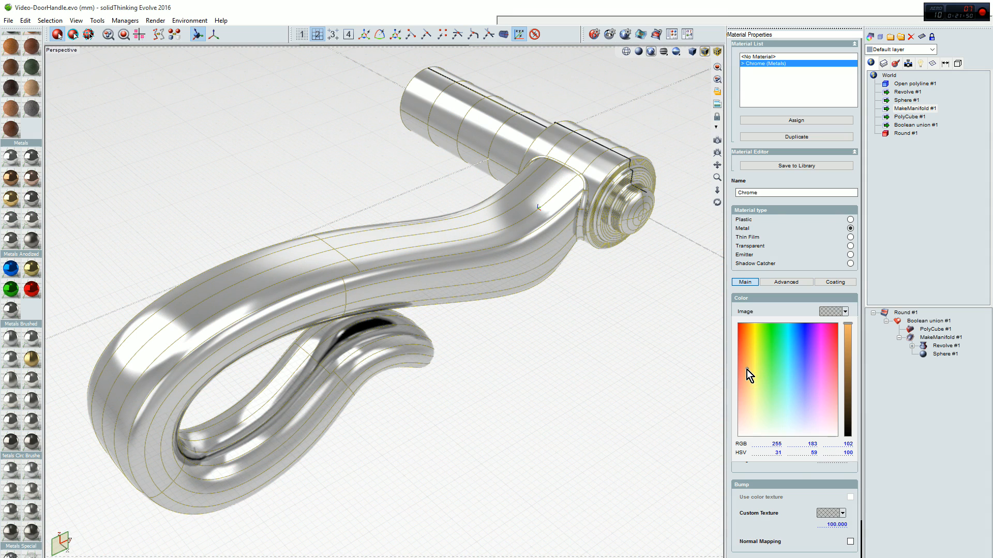
drag(747, 371, 747, 367)
drag(850, 359, 849, 373)
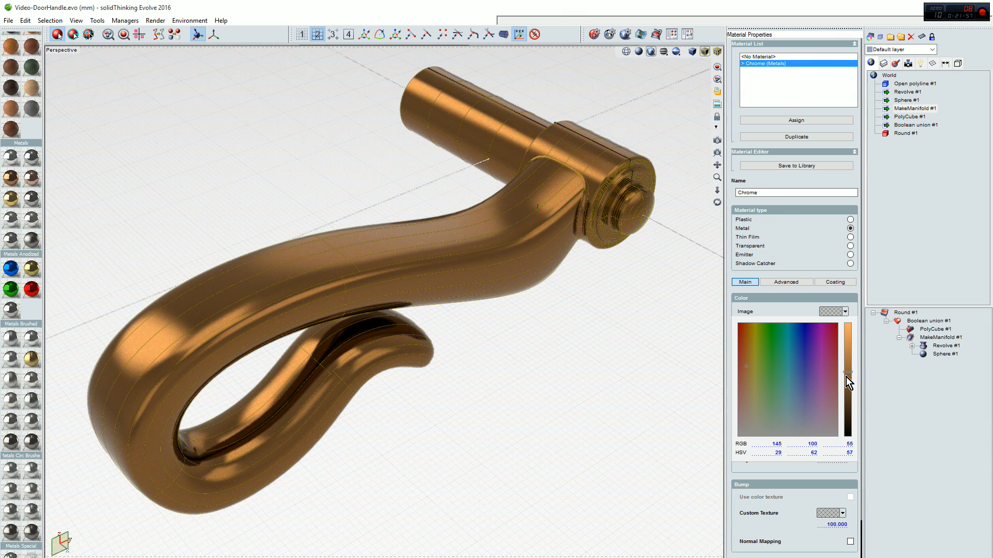
click(847, 377)
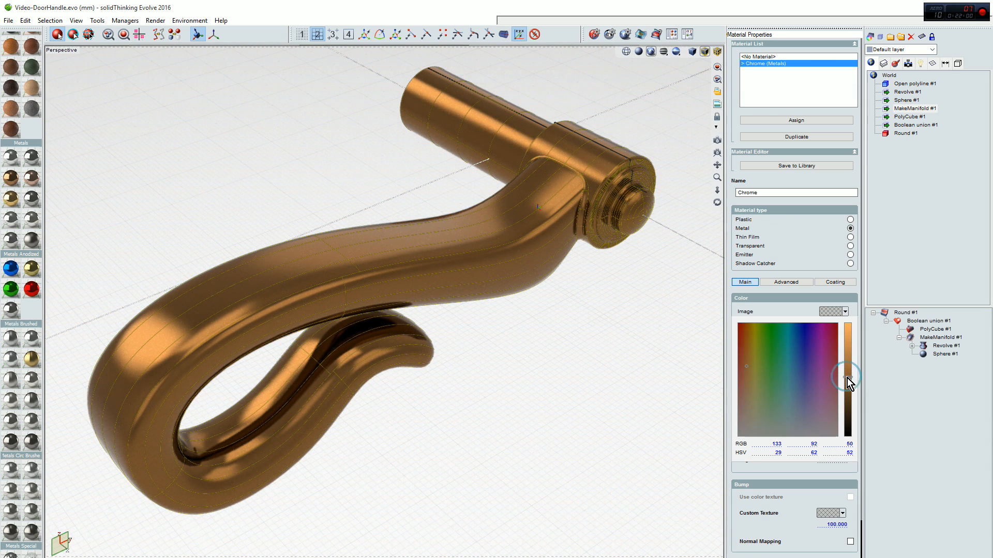
click(457, 425)
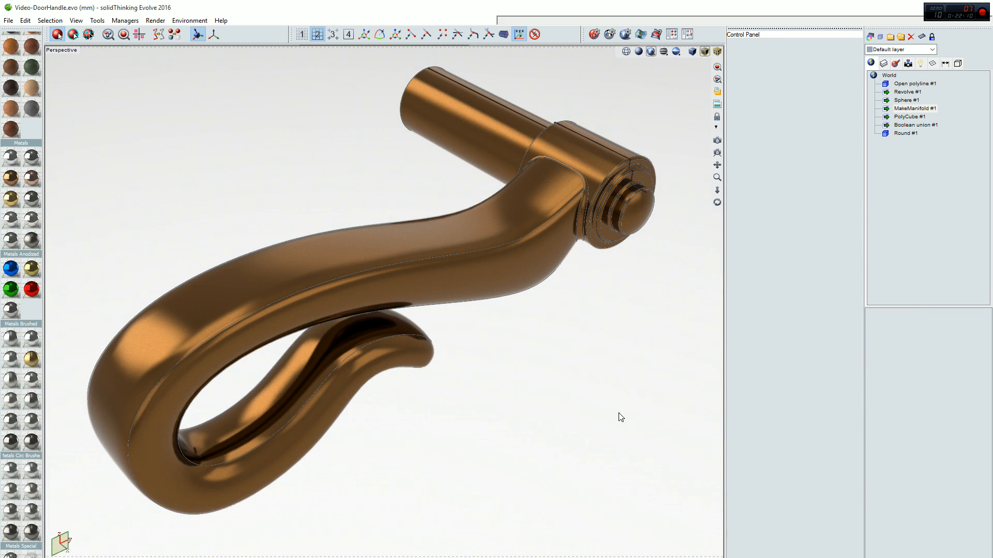
mouse_move(582, 408)
middle_down()
mouse_move(543, 367)
mouse_move(505, 391)
mouse_move(505, 381)
middle_up()
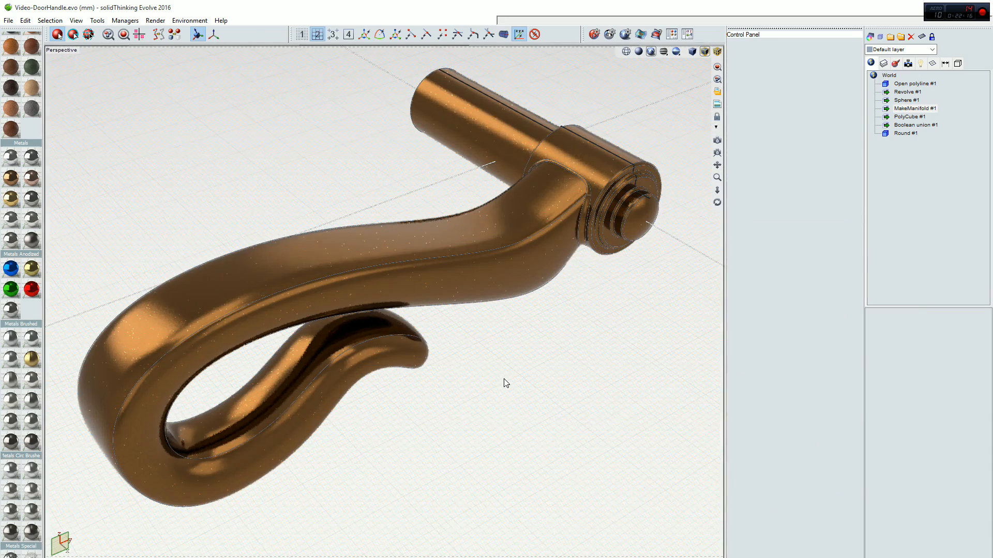